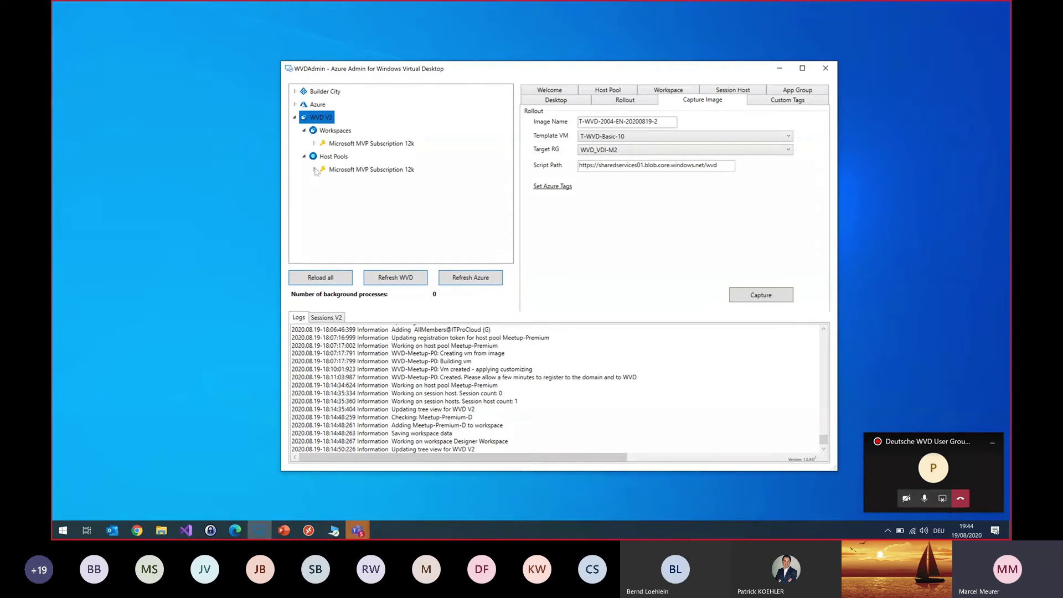
Expand the subscription under Host Pools and view the settings of the Meetup-Ephemeral host pool.
left_click(314, 169)
scroll(381, 213, "down", 1)
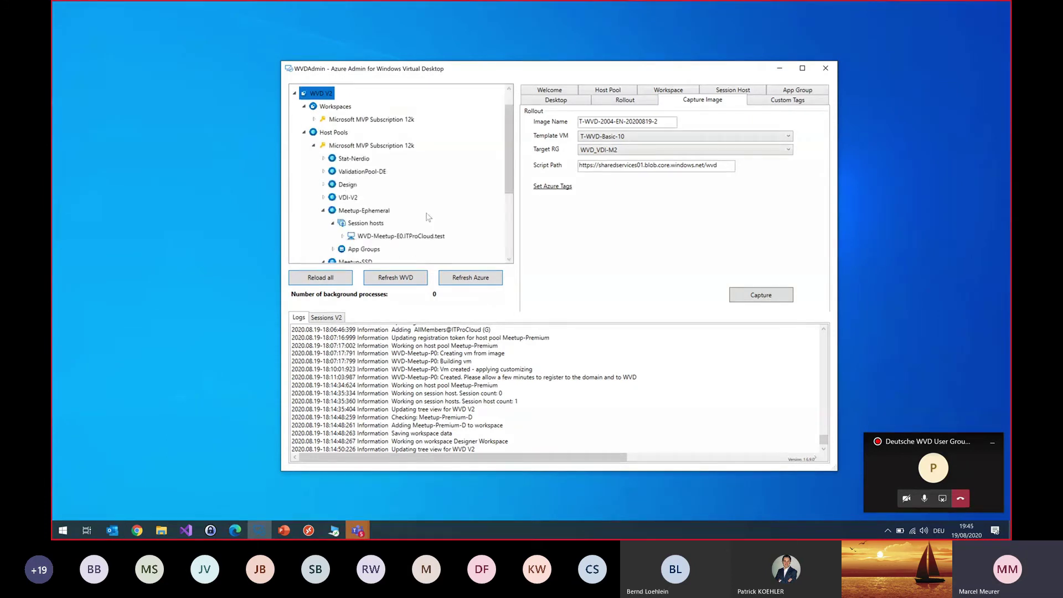
left_click(363, 211)
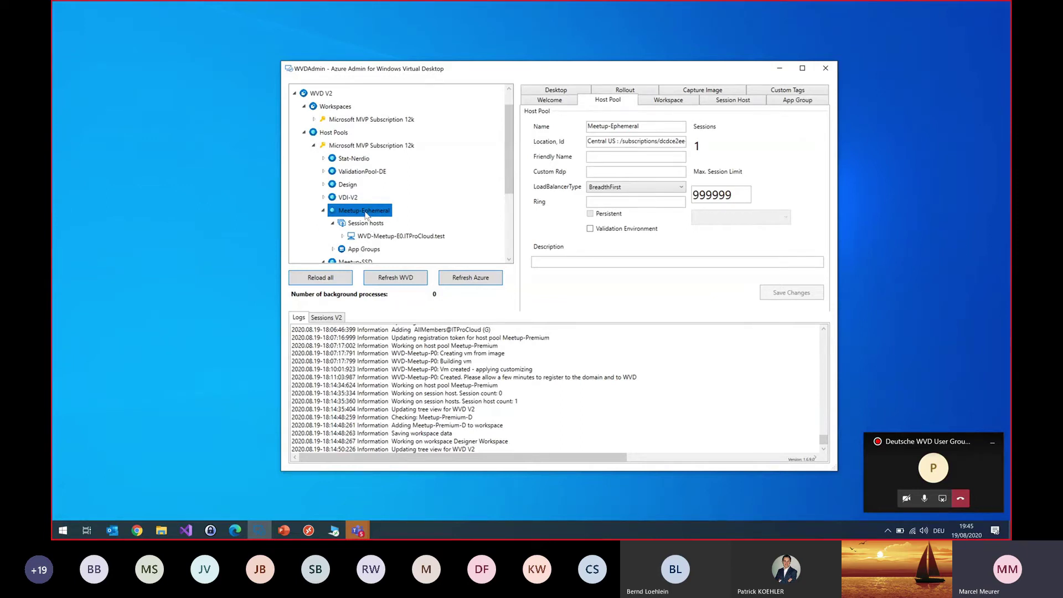
scroll(366, 215, "up", 1)
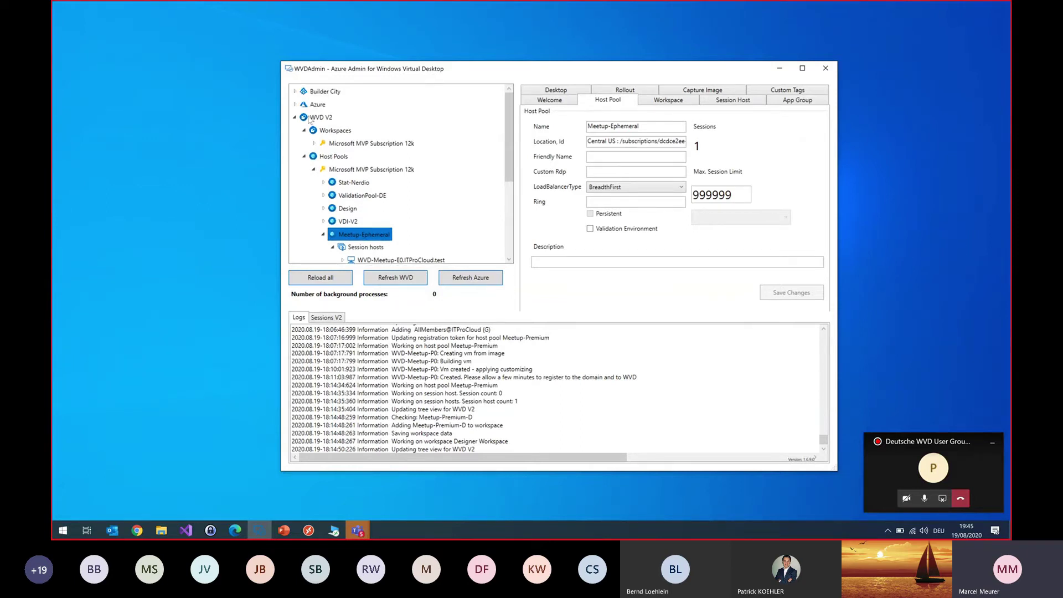
Start creating a session host from the WVDTEMPLATES image T-WVD-2004-EN-20200819-2 in the Azure images.
left_click(295, 105)
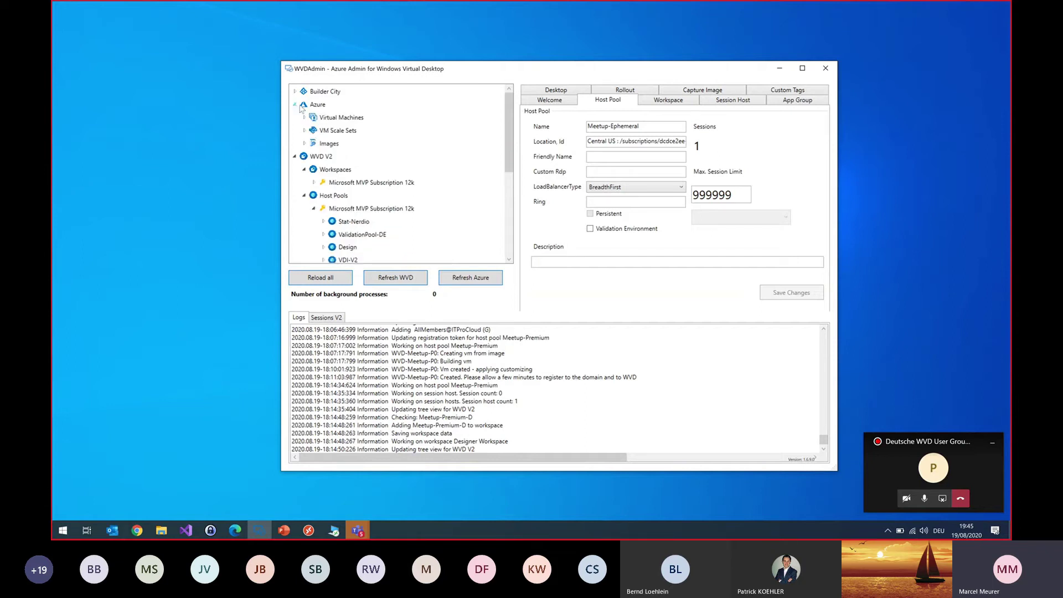
left_click(304, 144)
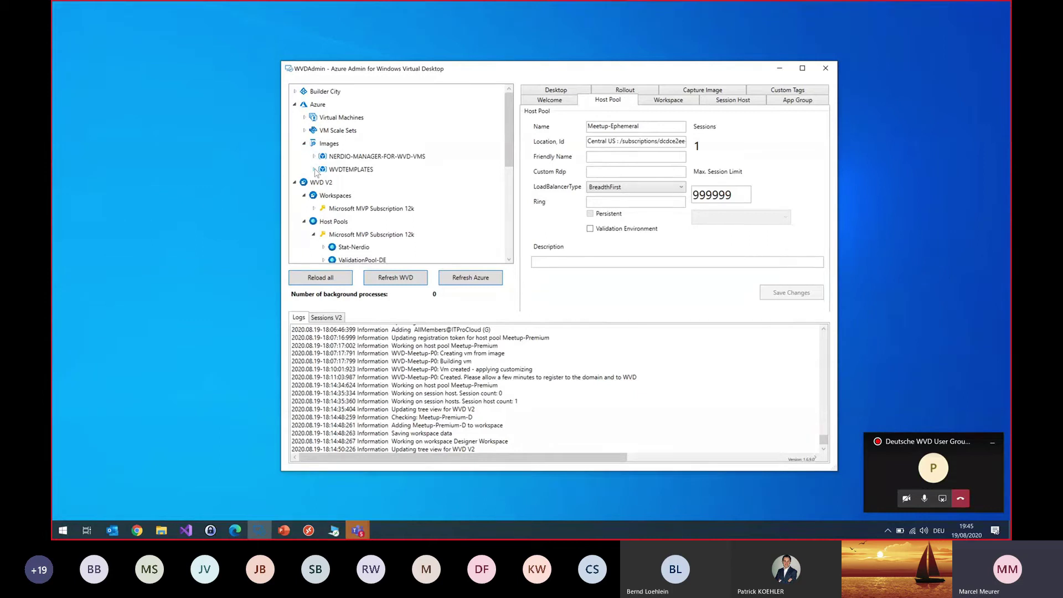
left_click(314, 170)
scroll(397, 195, "down", 1)
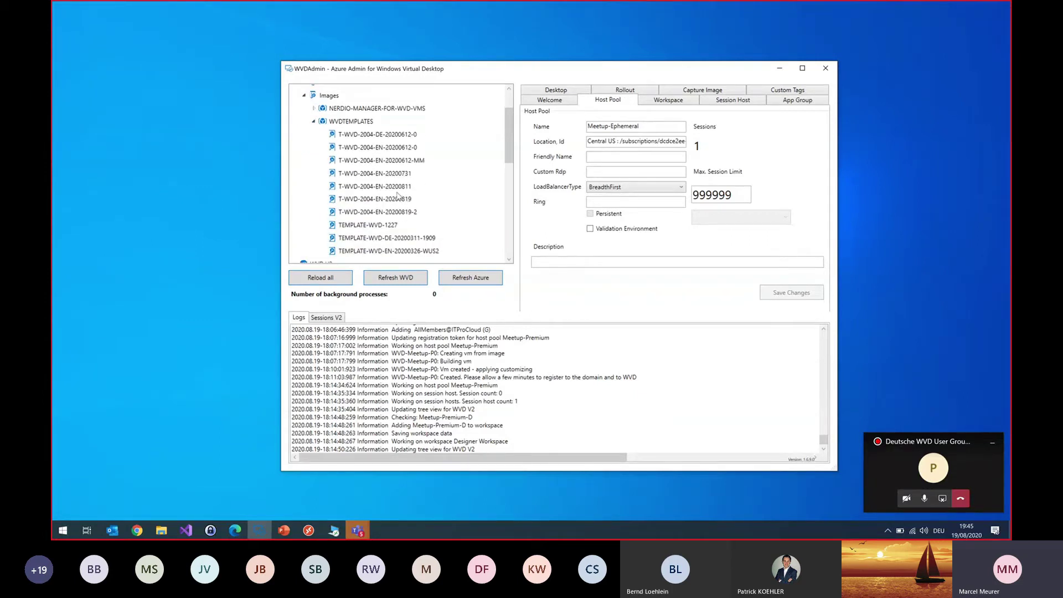
left_click(410, 214)
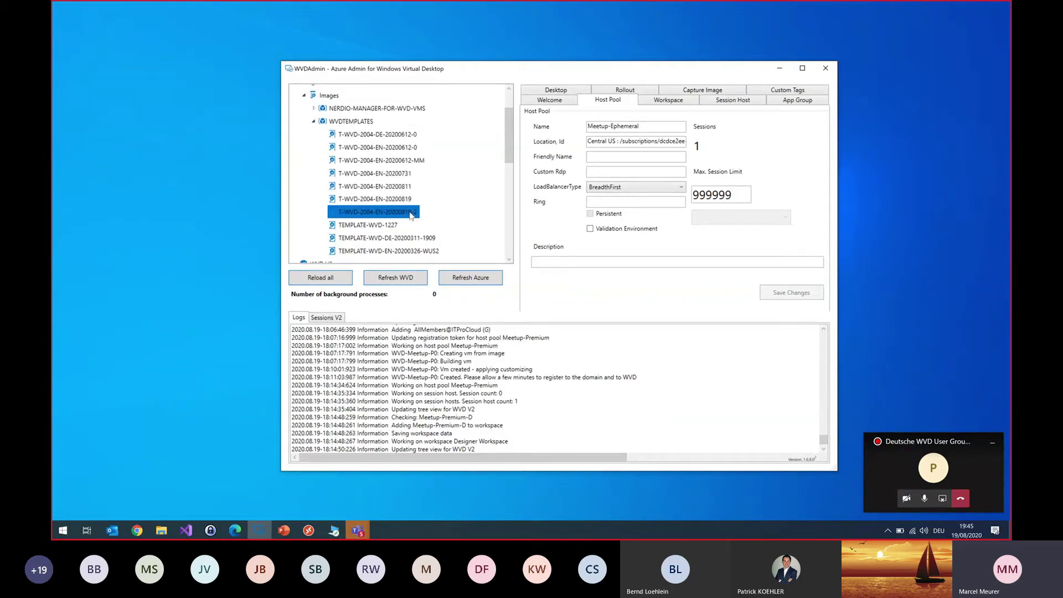
right_click(396, 216)
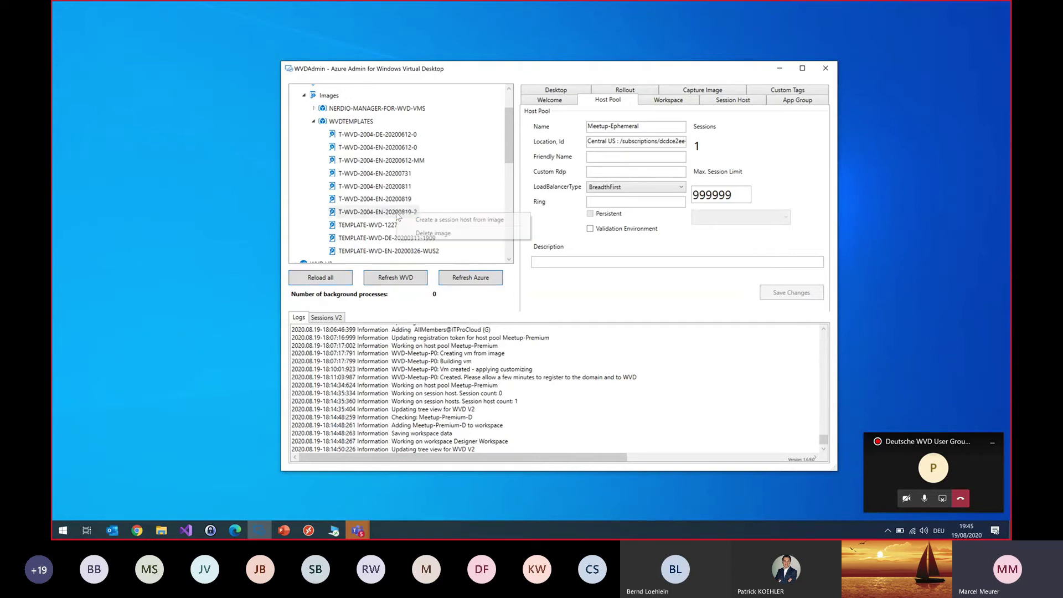
left_click(428, 220)
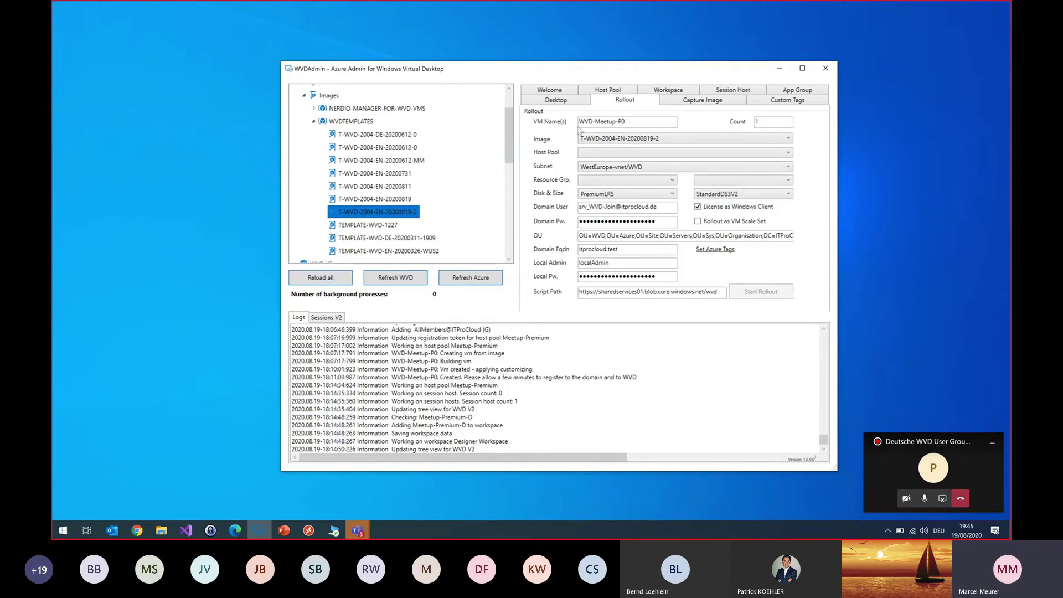
Set the rollout's VM name pattern to WVD-Meetup-E# and the count to 2.
left_click(625, 122)
key("shift+Left")
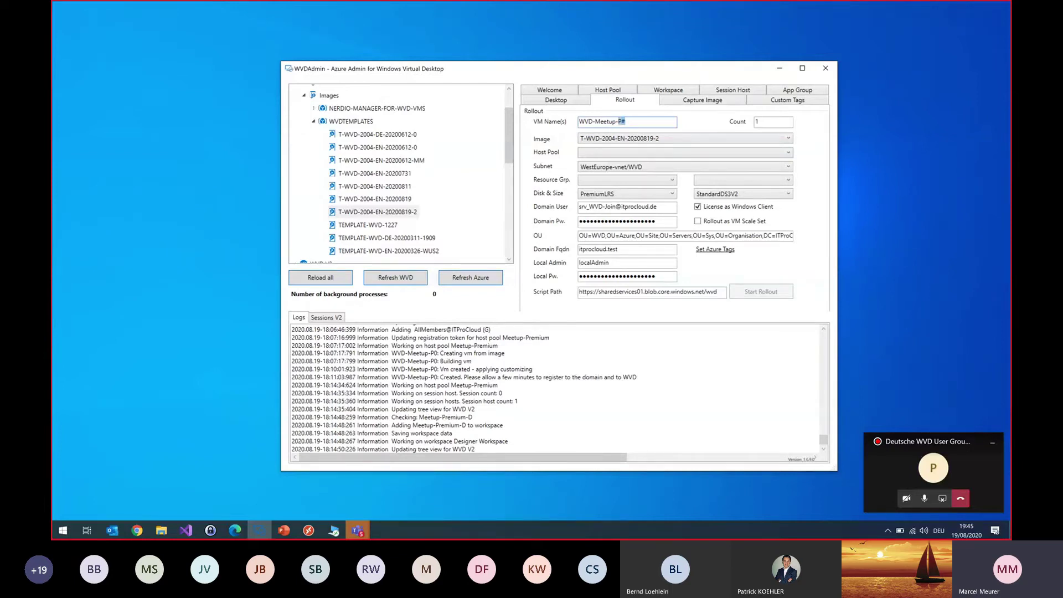
type("E#")
key("Tab")
Assign the rollout to the Meetup-Ephemeral host pool and the WVD_VDI-M2 resource group.
left_click(619, 157)
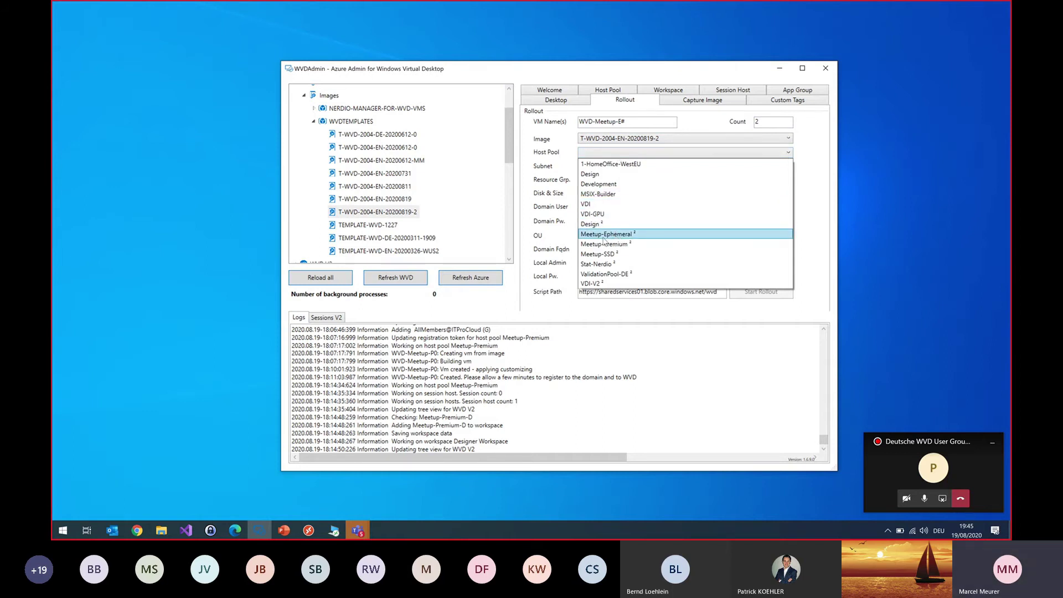
left_click(636, 238)
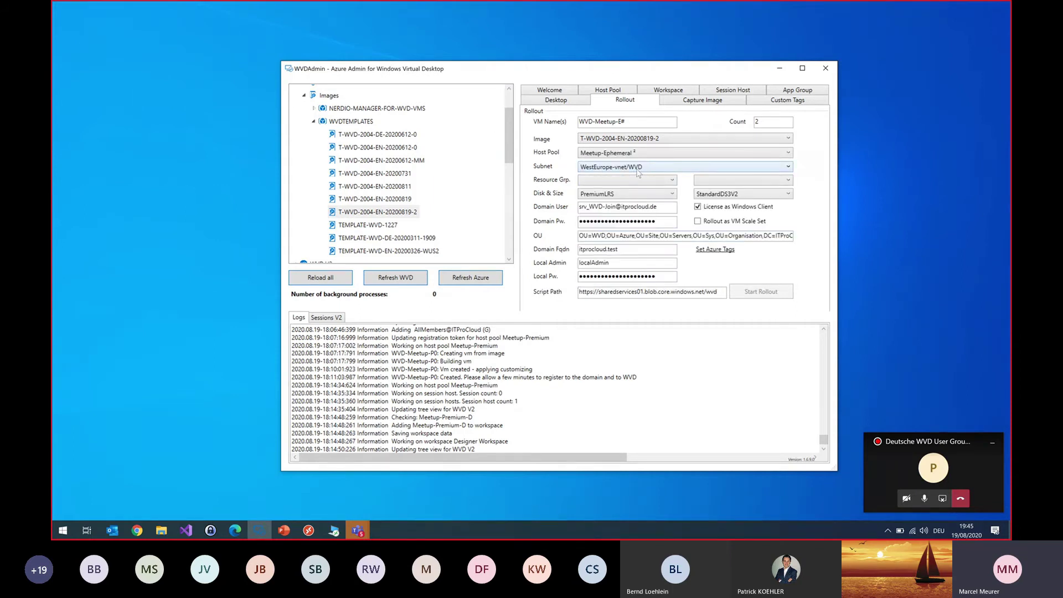
left_click(632, 184)
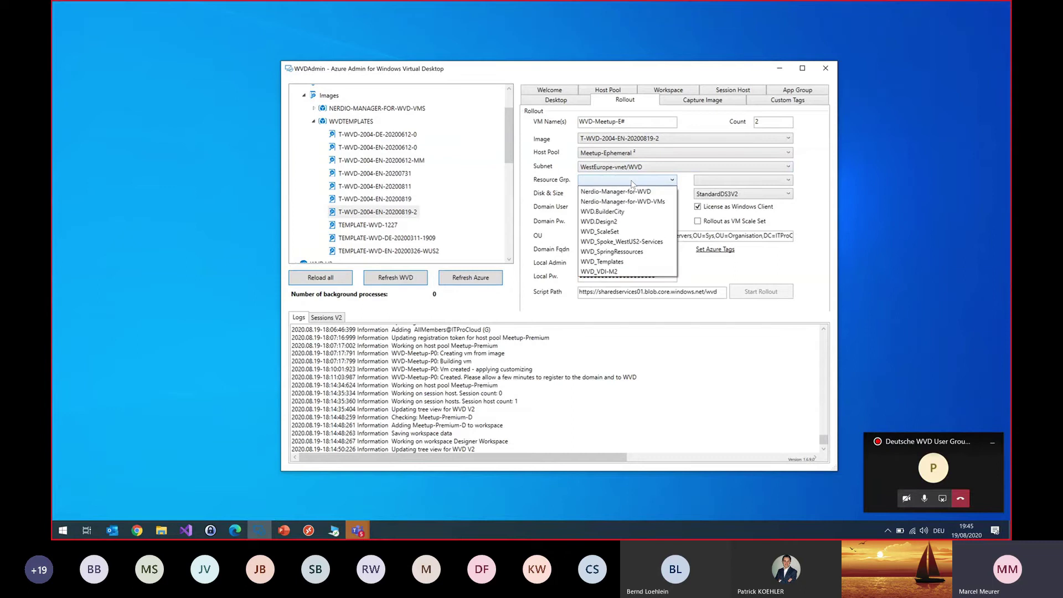
left_click(613, 271)
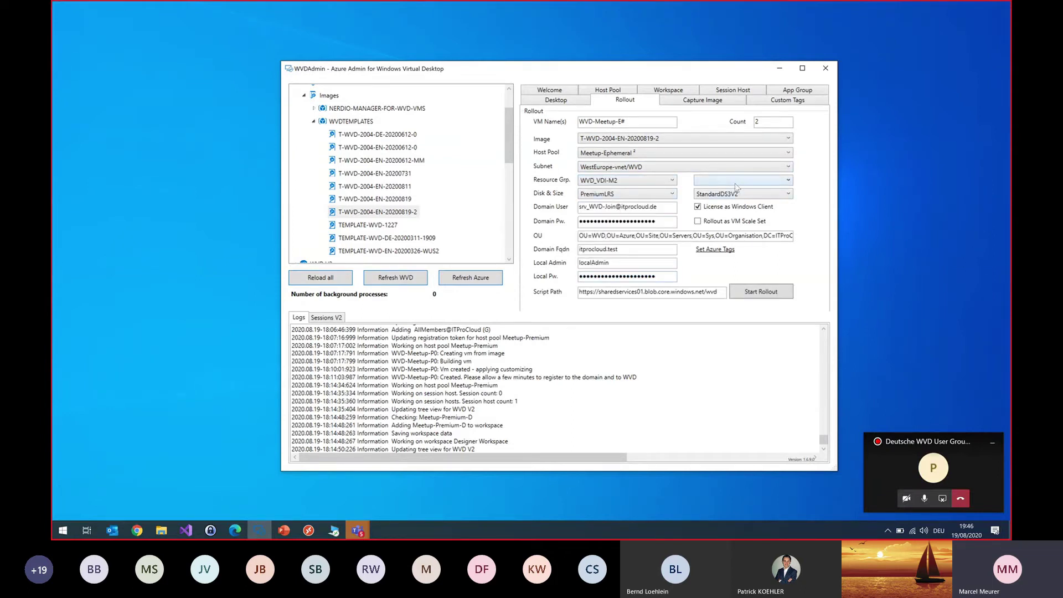
Set the rollout's disk type to Ephemeral and start the rollout.
left_click(668, 194)
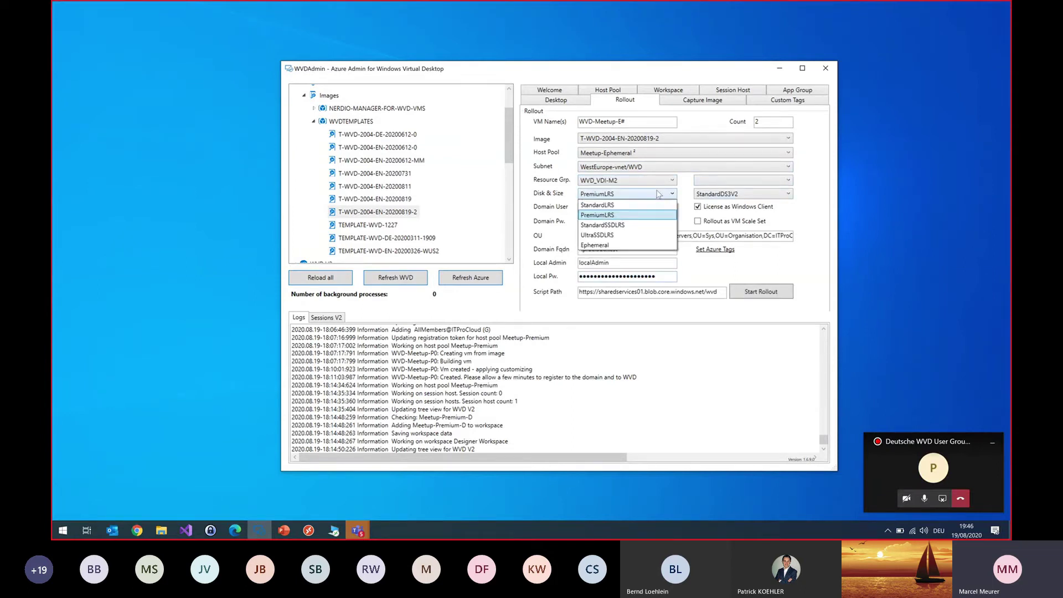
left_click(610, 245)
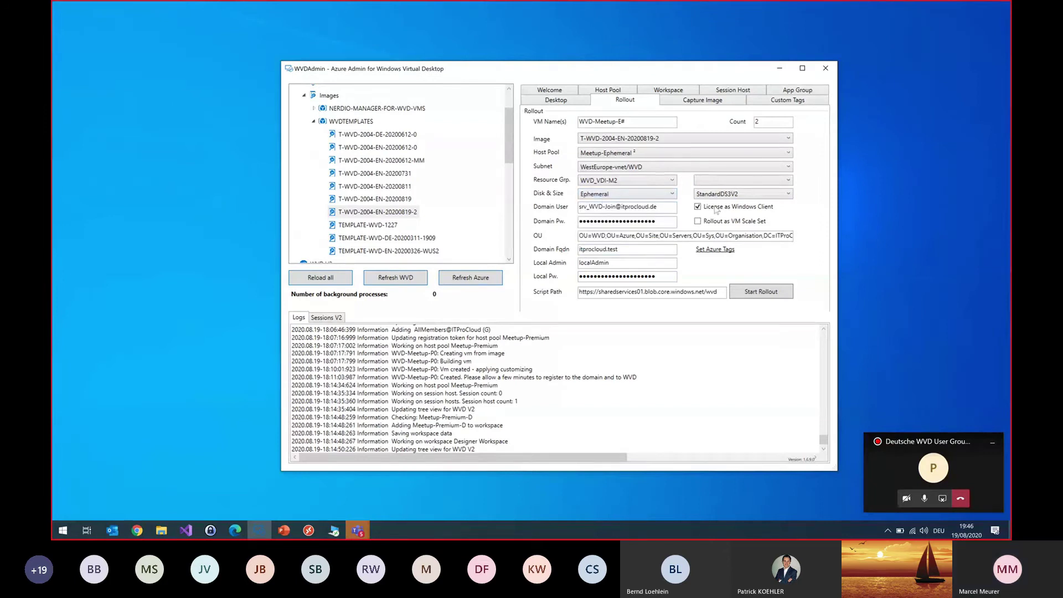
left_click(668, 193)
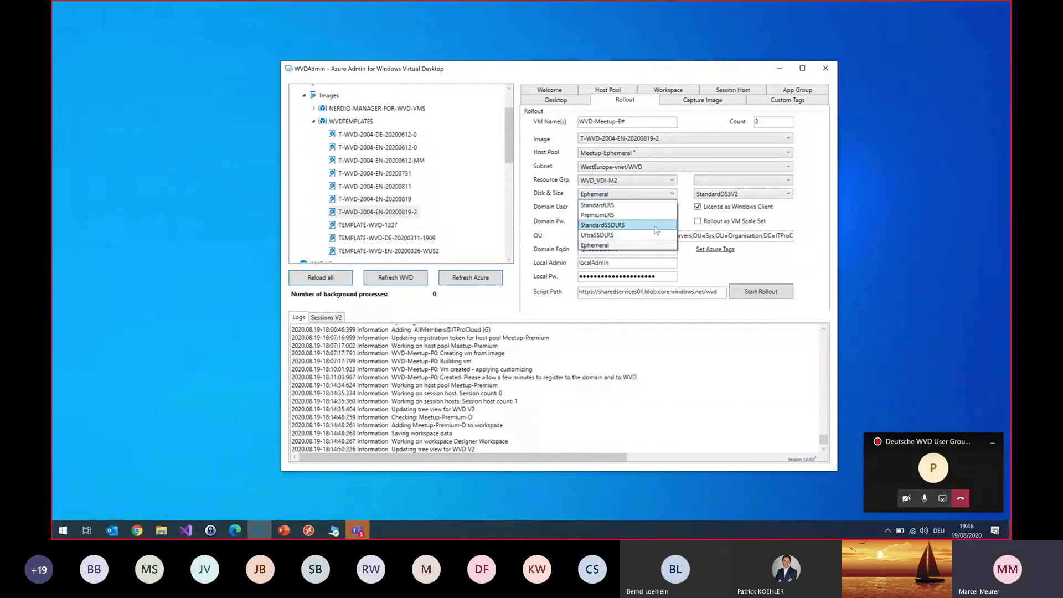
left_click(805, 187)
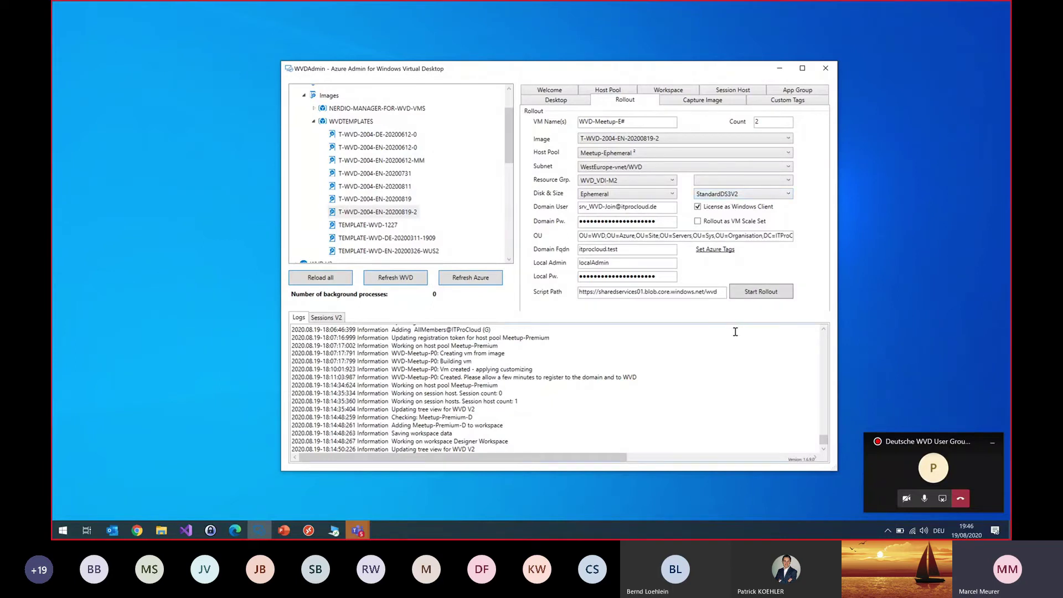
left_click(751, 295)
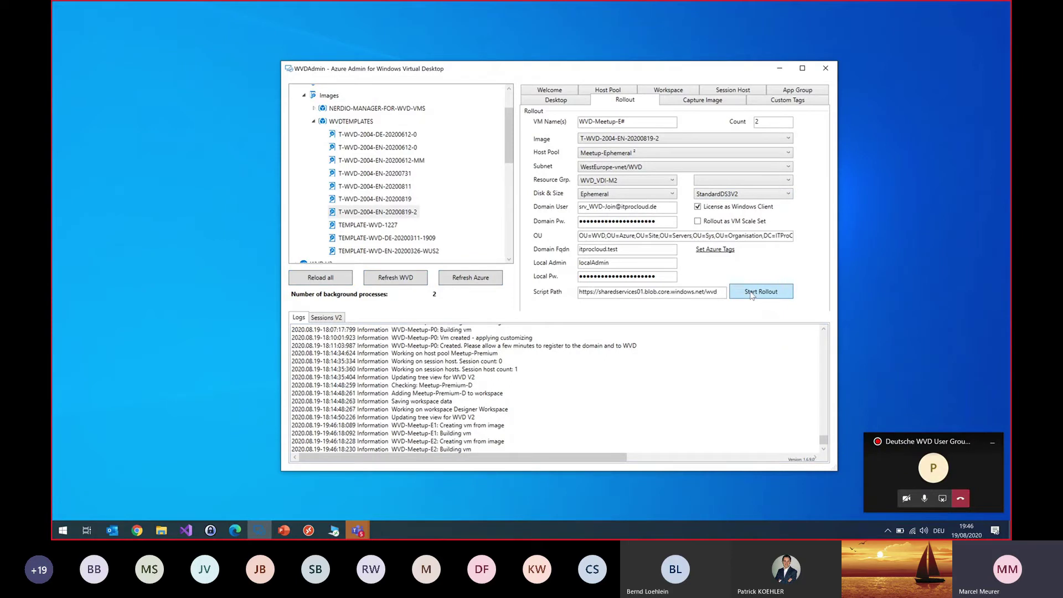
Check the log entries for the new VMs and collapse the WVDTEMPLATES image group.
left_click(449, 434)
left_click(432, 425)
left_click(435, 441)
left_click(313, 122)
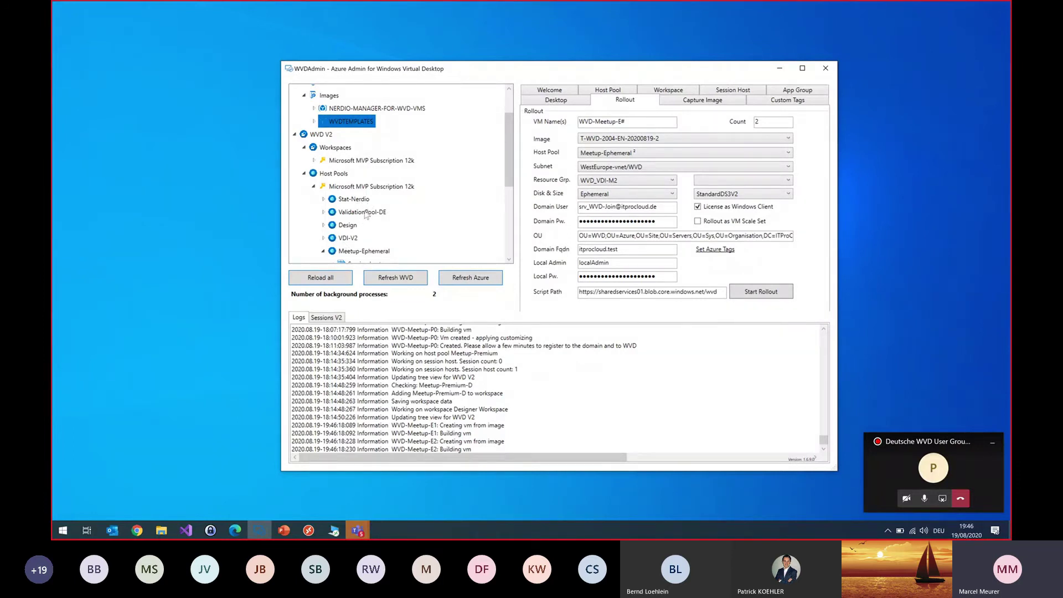
Switch to the Azure portal in Edge, filter the virtual machines list by "wvd-" and refresh it.
mouse_move(232, 532)
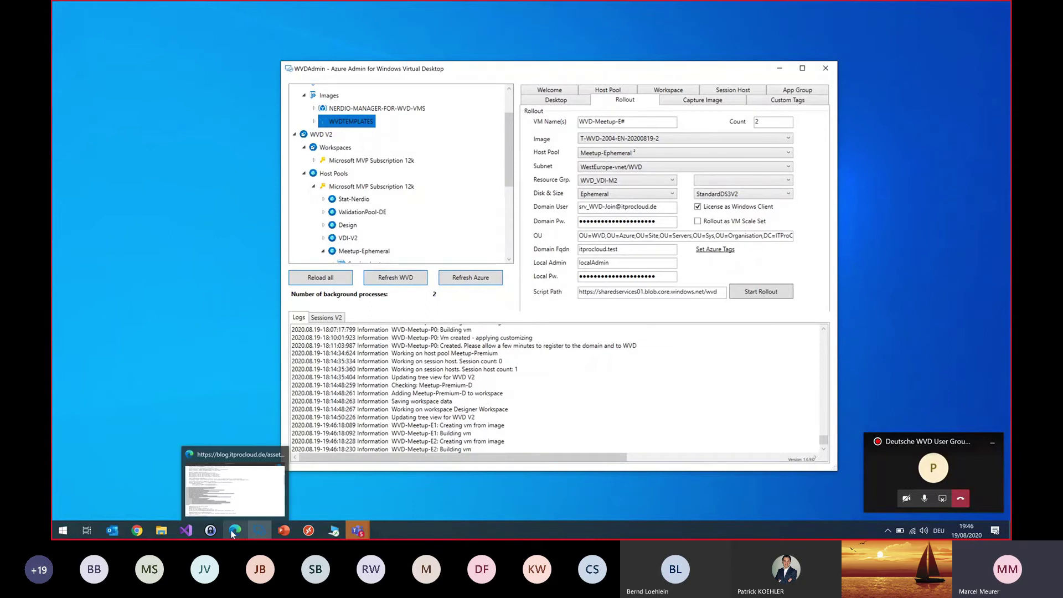
left_click(231, 462)
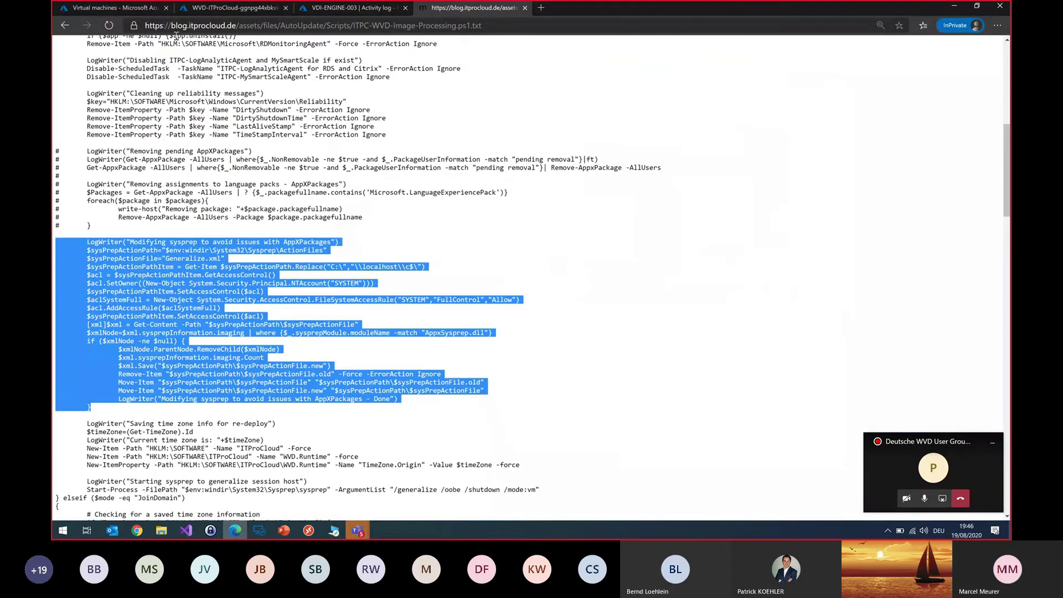
key("ctrl+1")
left_click(237, 110)
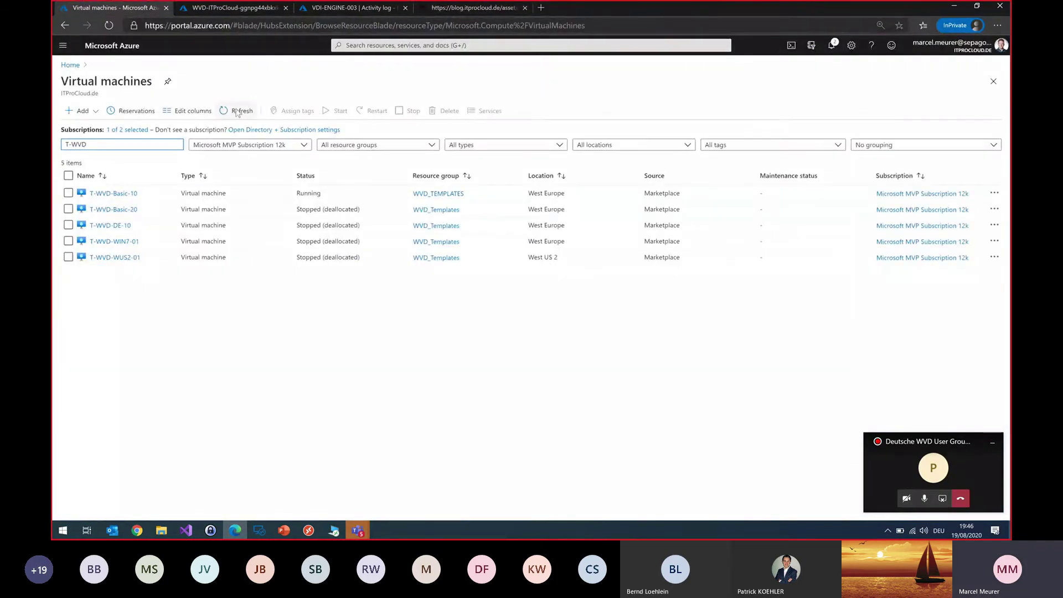
key("ctrl+a")
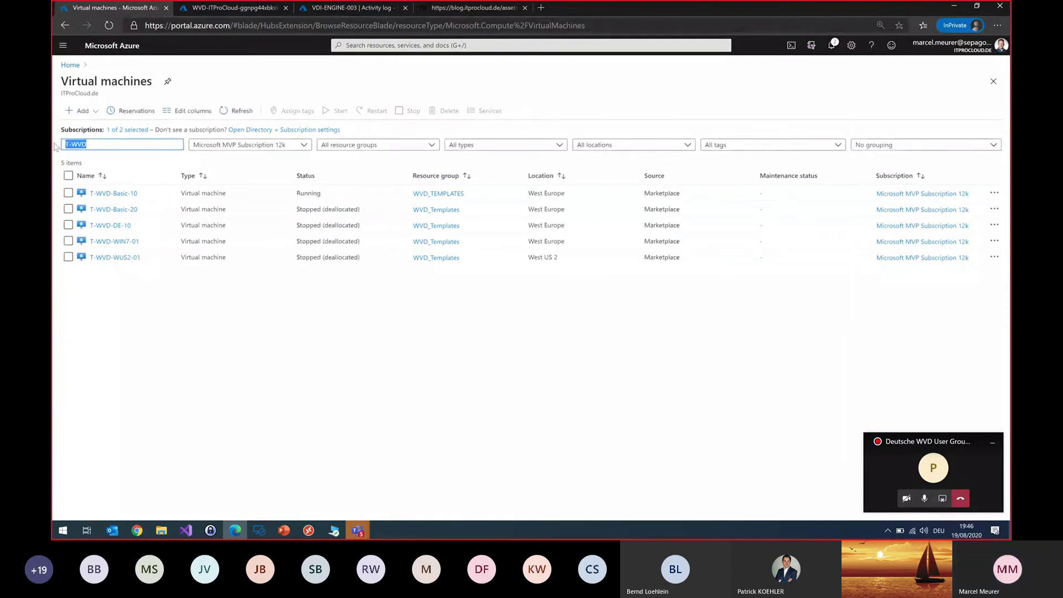
type("wvd-")
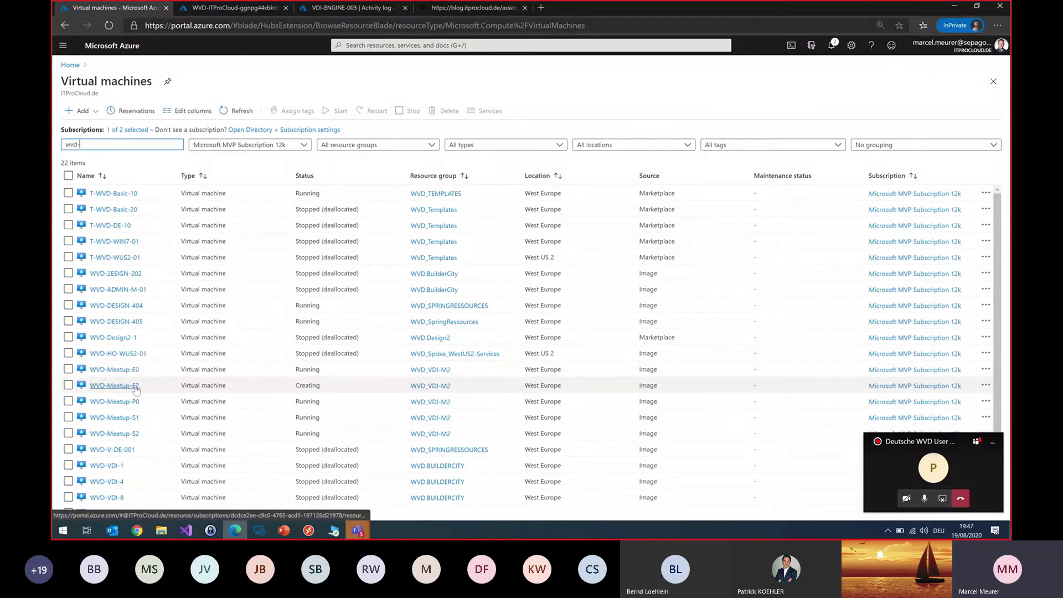
left_click(239, 111)
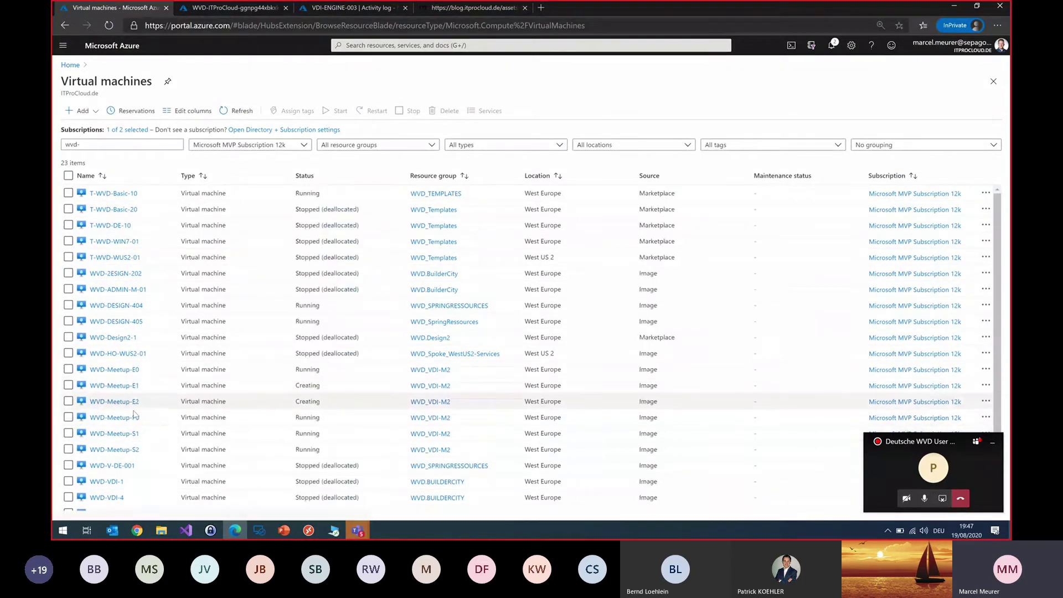
Open the virtual machine WVD-Meetup-E0 and examine its ephemeral OS disk property.
left_click(115, 370)
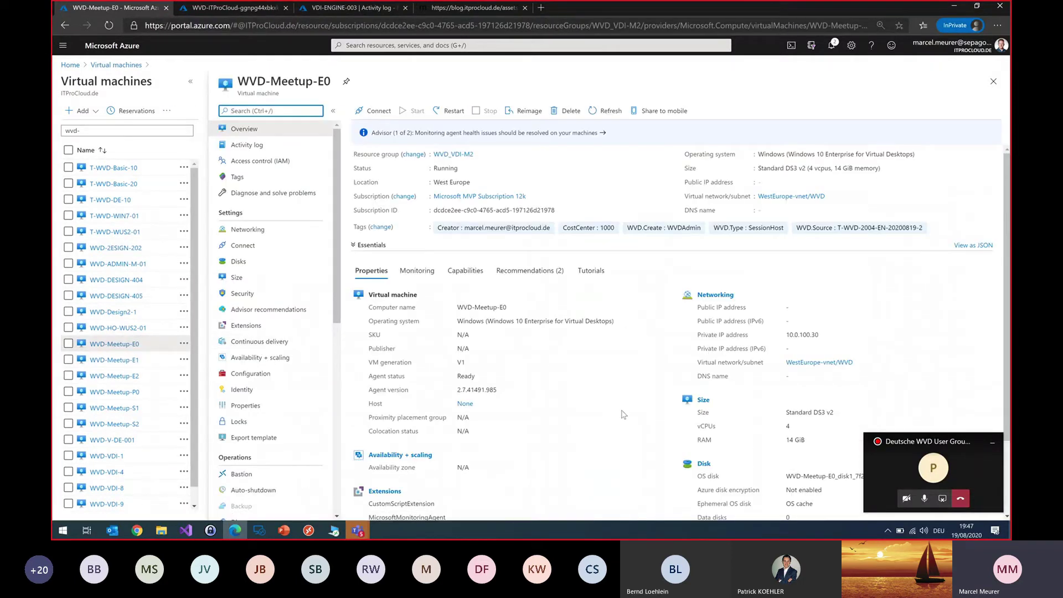
scroll(623, 414, "down", 2)
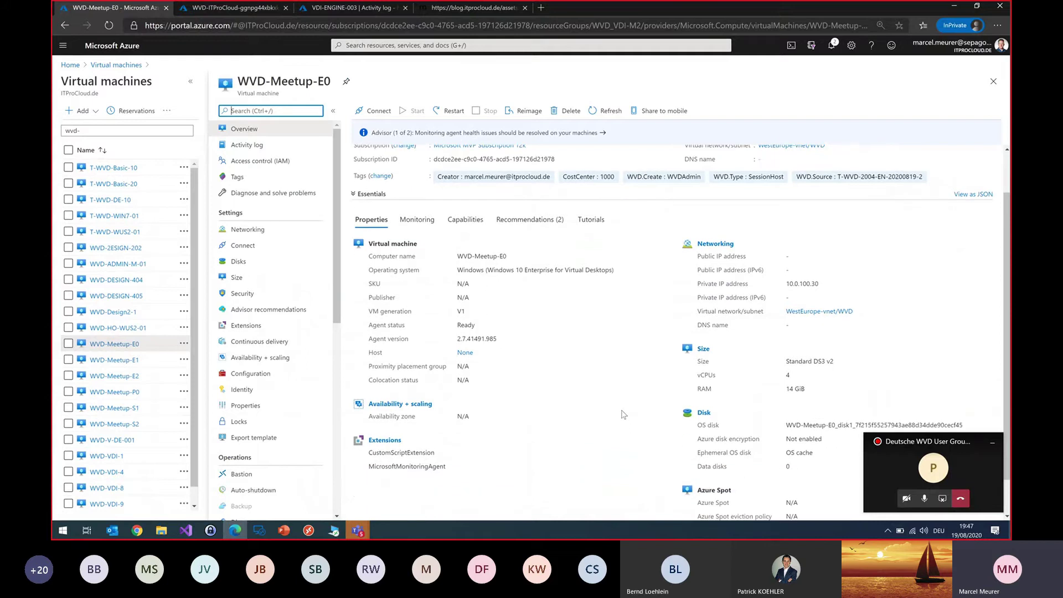
left_click(992, 447)
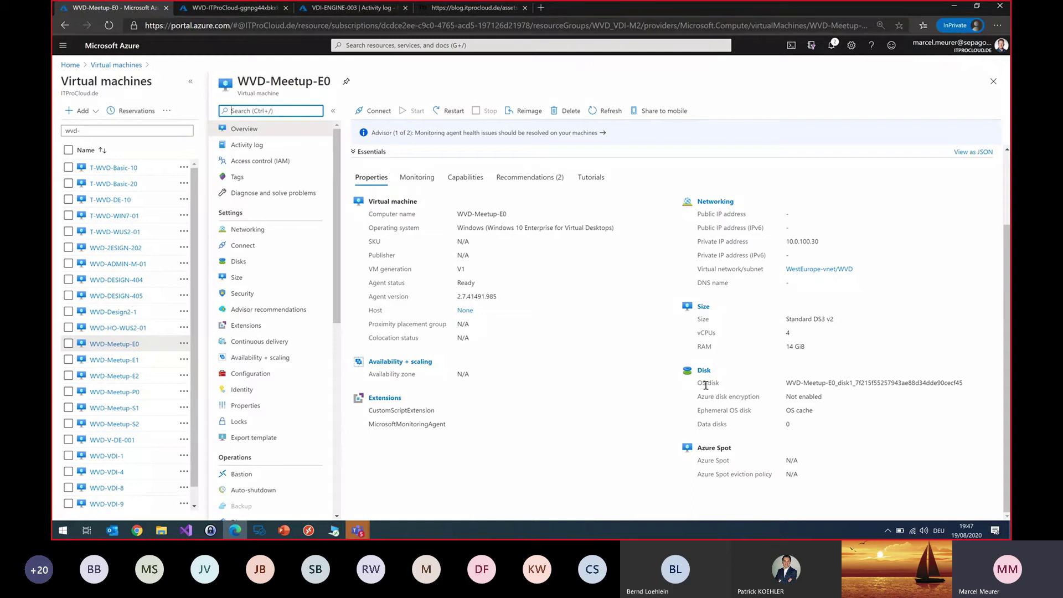
left_click_drag(697, 410, 828, 419)
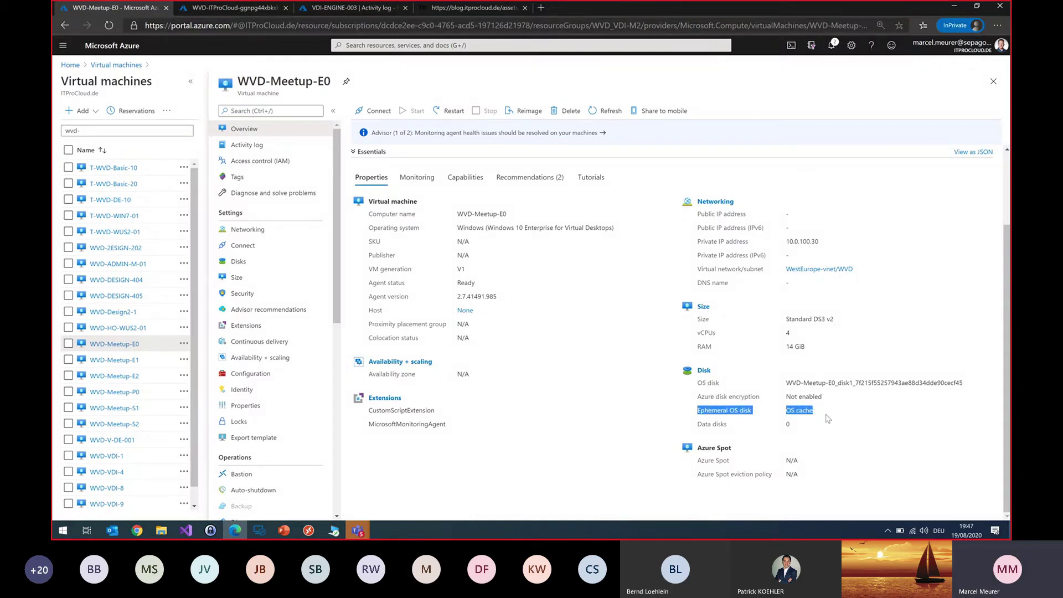
left_click(828, 419)
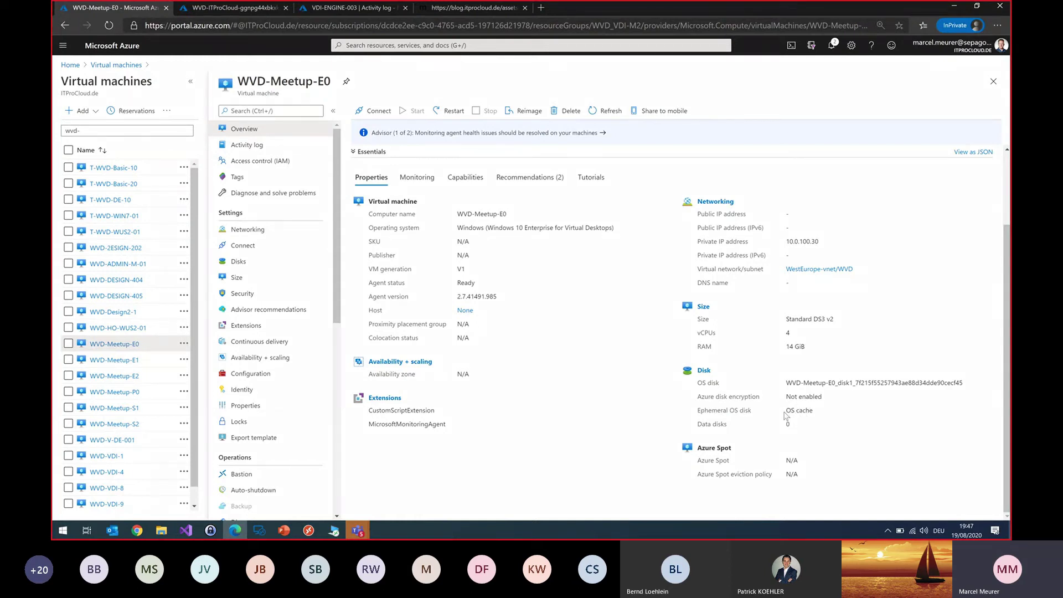
left_click_drag(786, 410, 810, 410)
Switch back to WVDAdmin and review the session hosts of the Meetup host pools.
mouse_move(334, 534)
left_click(256, 530)
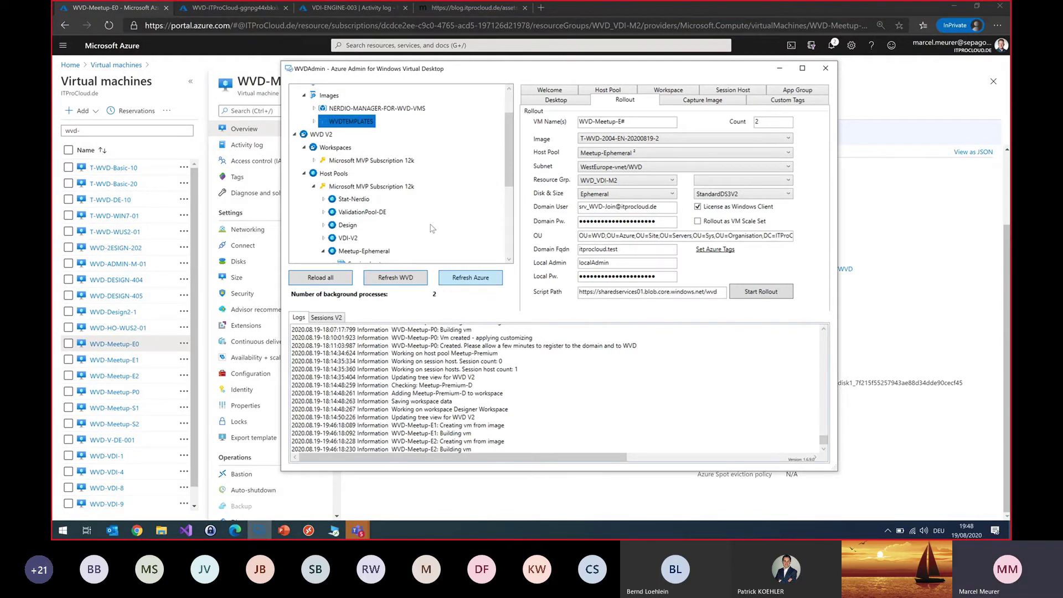
scroll(427, 214, "down", 1)
scroll(426, 214, "down", 1)
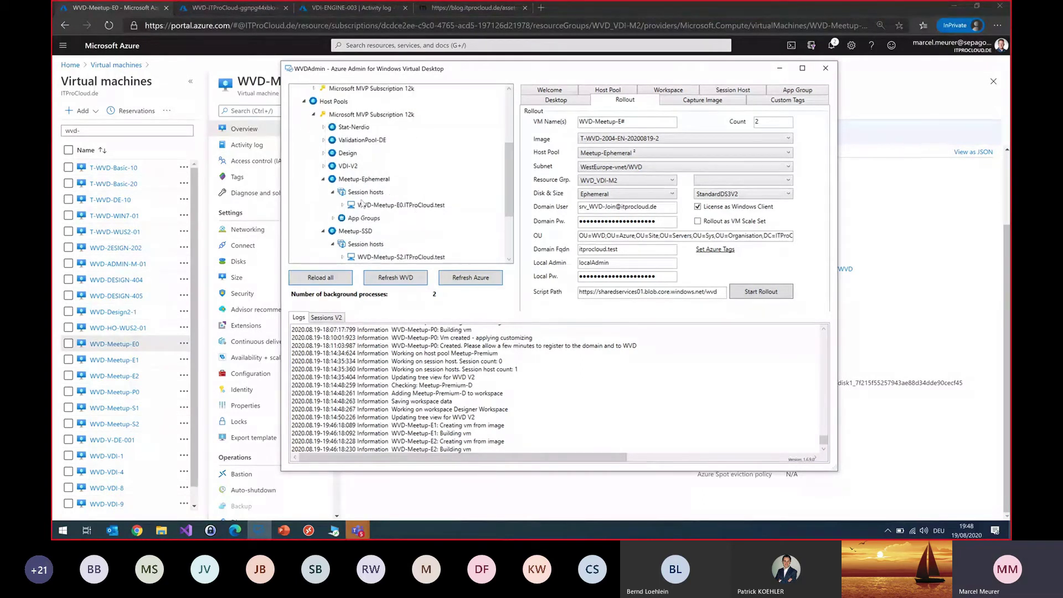
left_click(374, 194)
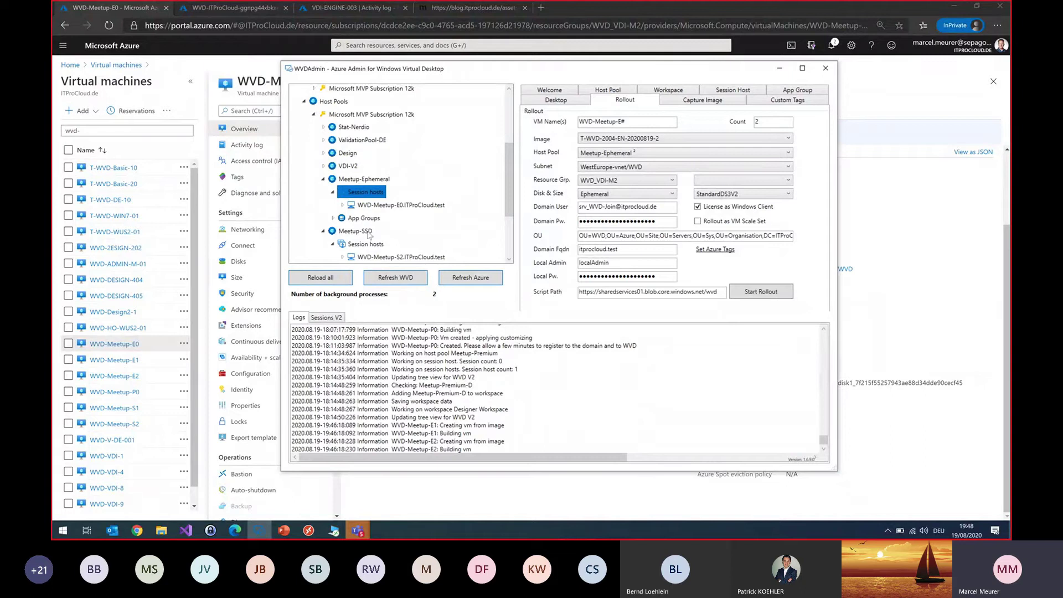
scroll(368, 234, "down", 1)
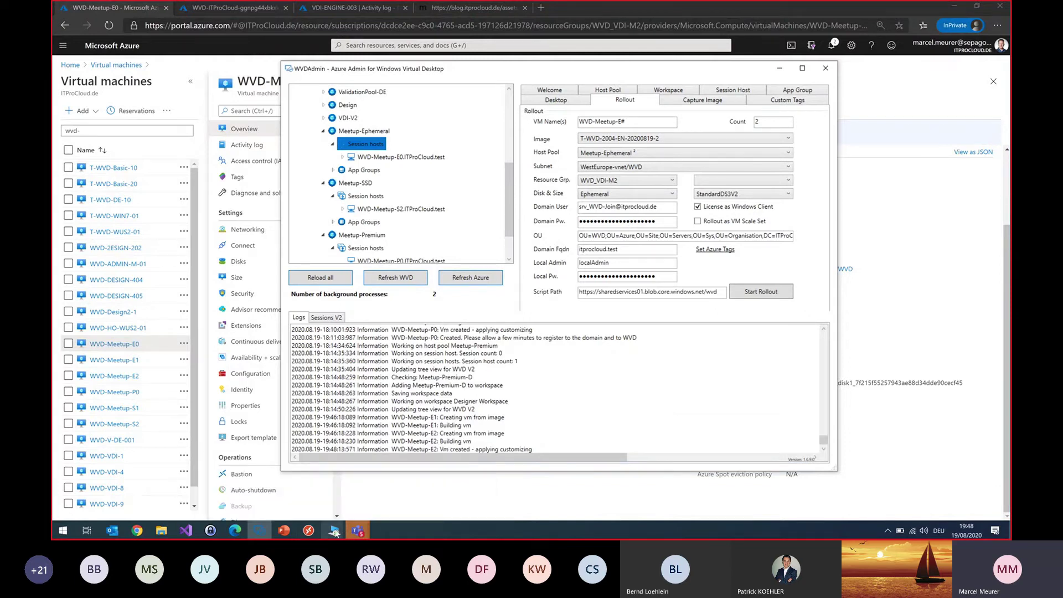
Switch to the Meetup-SSD-D remote session, restore it to a window and move it aside so its CrystalDiskMark results can be compared.
mouse_move(335, 532)
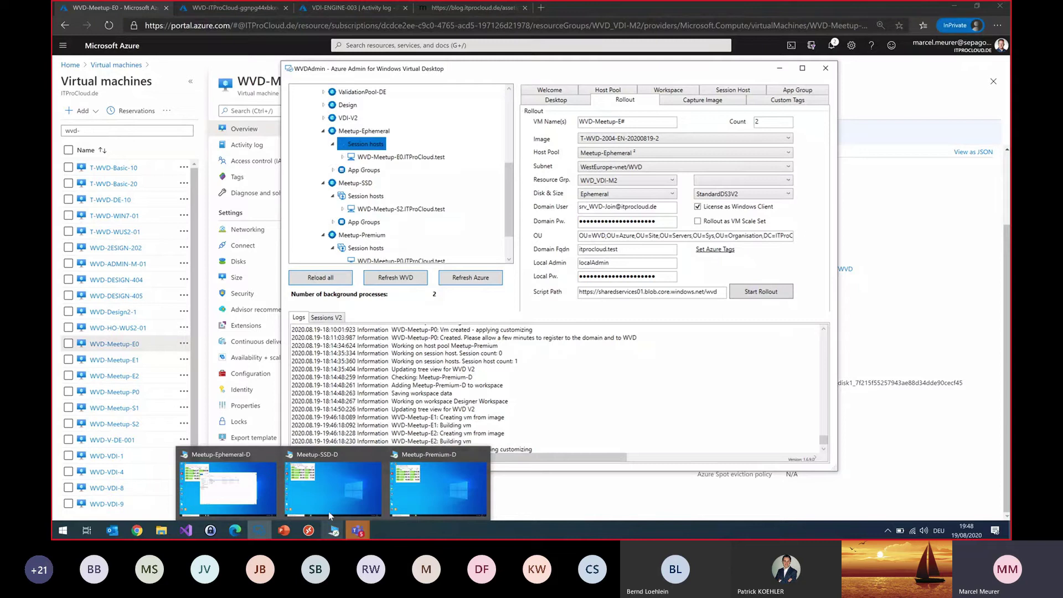
mouse_move(333, 490)
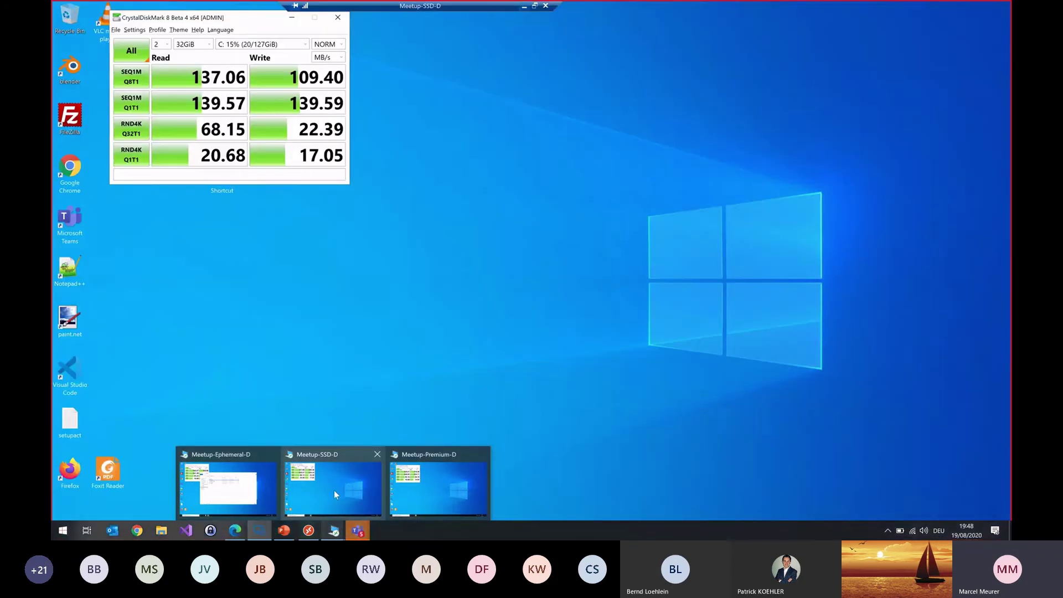
left_click(334, 490)
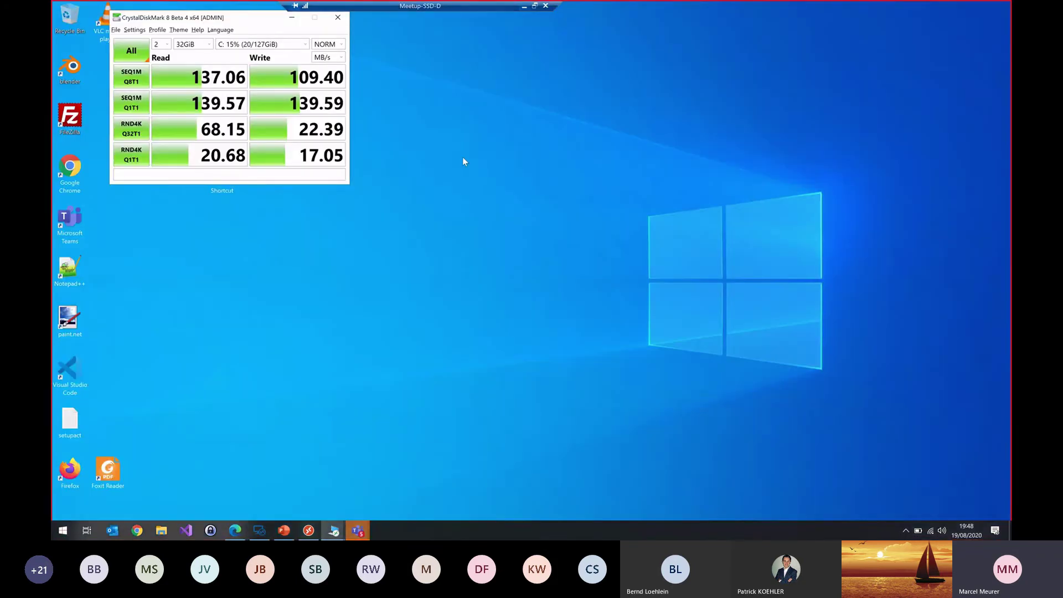
left_click_drag(234, 17, 216, 26)
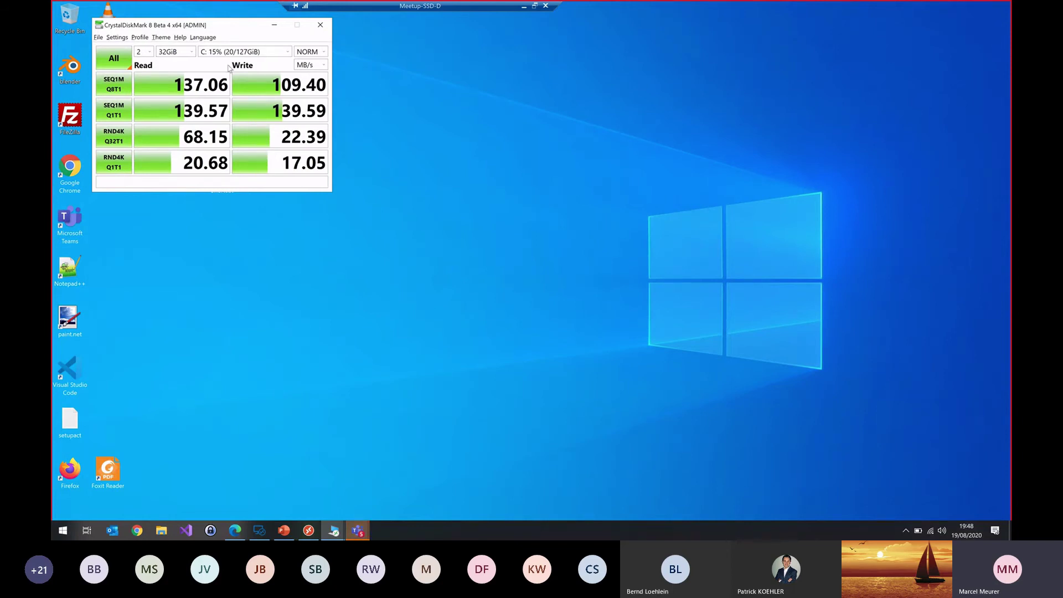
left_click(191, 53)
left_click(190, 54)
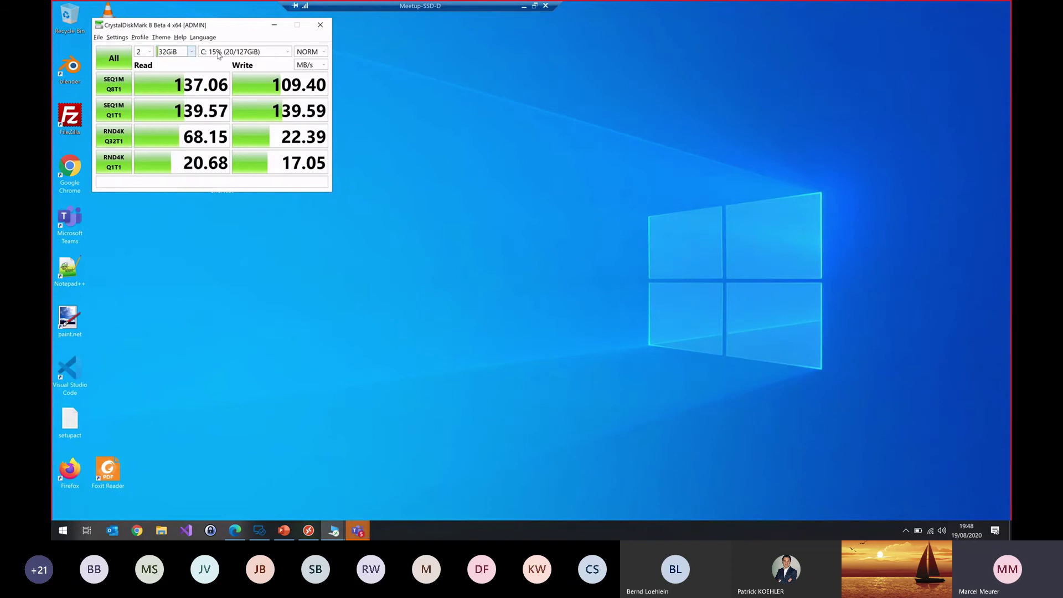
left_click(535, 7)
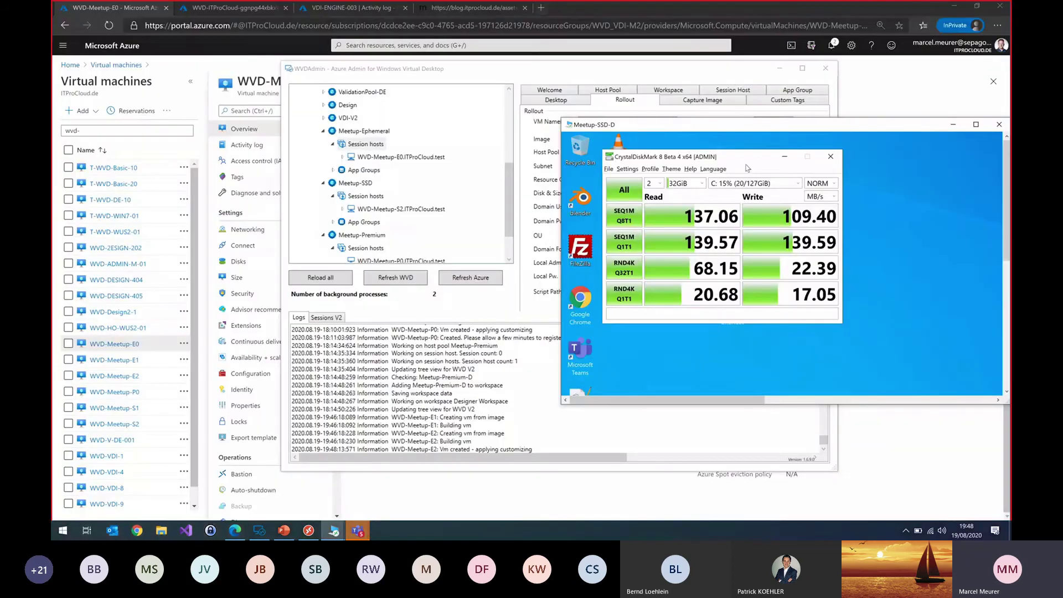
left_click_drag(708, 72, 242, 10)
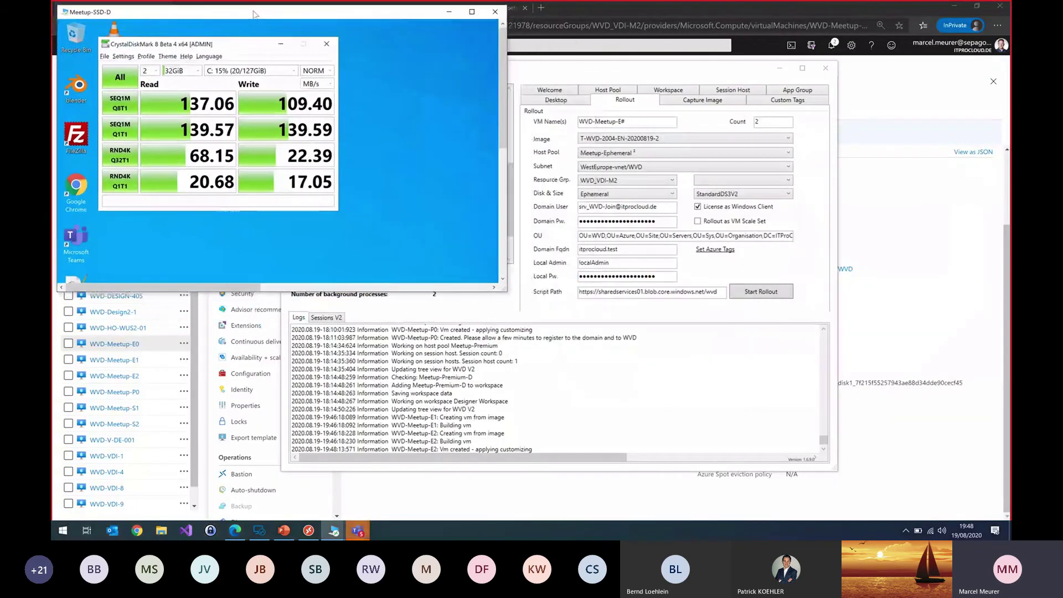
Restore the Meetup-Ephemeral-D remote session to a window, place it beside Meetup-SSD-D and compare their CrystalDiskMark results.
left_click(334, 533)
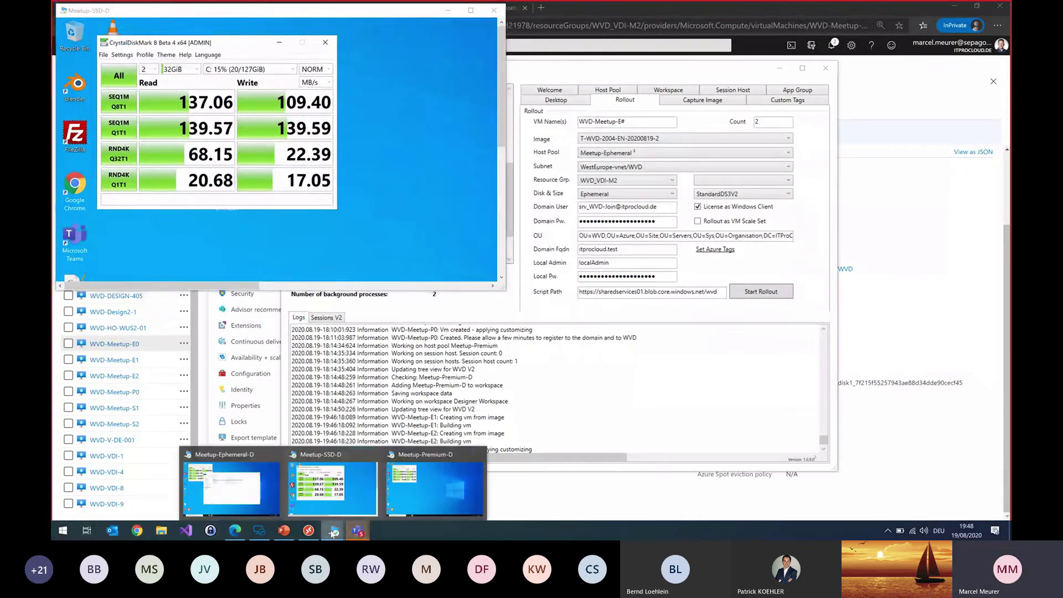
left_click(245, 485)
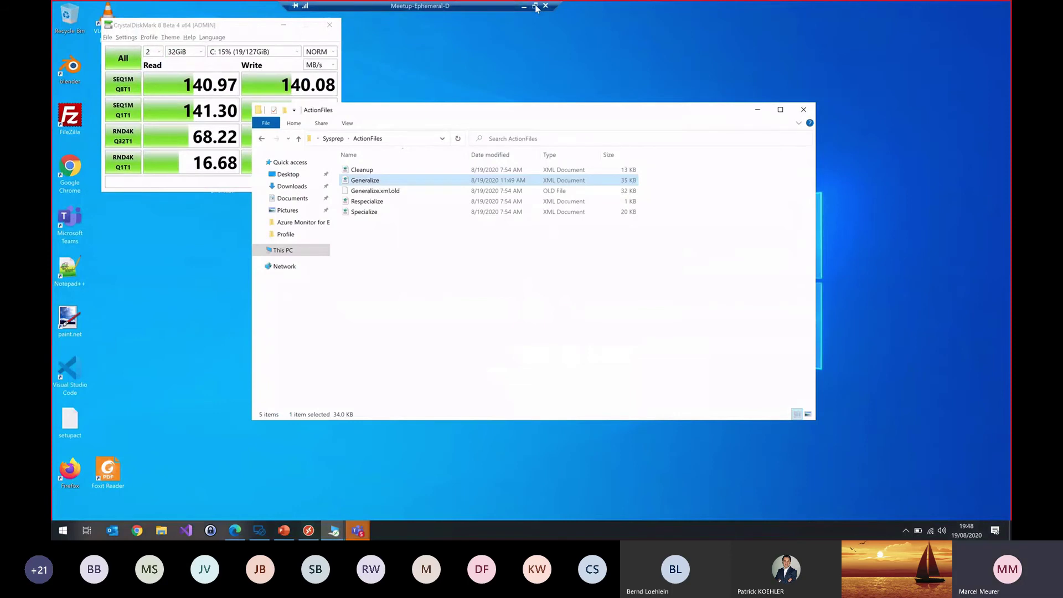
left_click(534, 6)
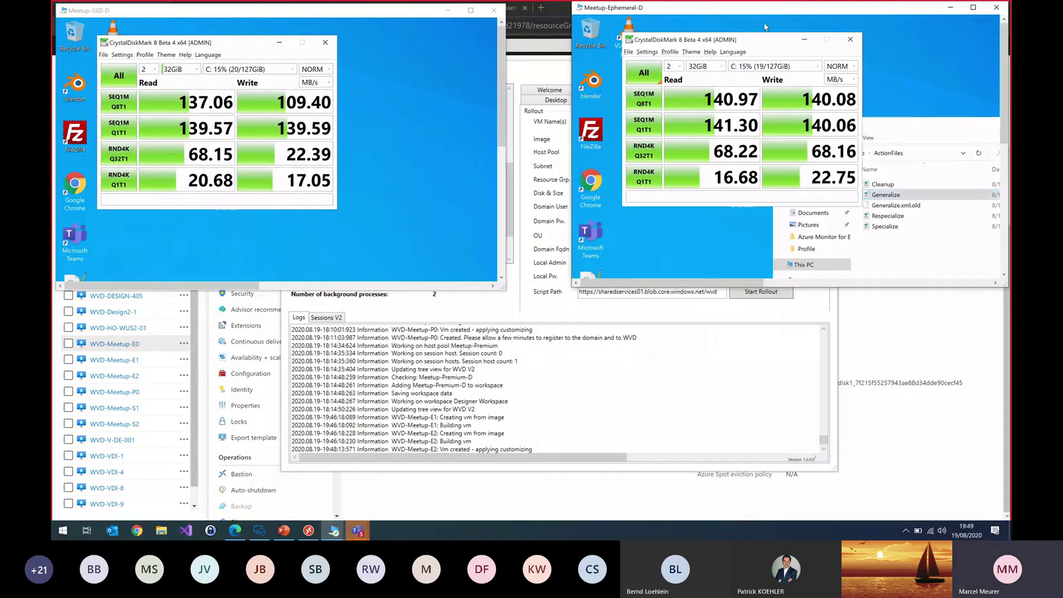
left_click_drag(764, 13, 713, 17)
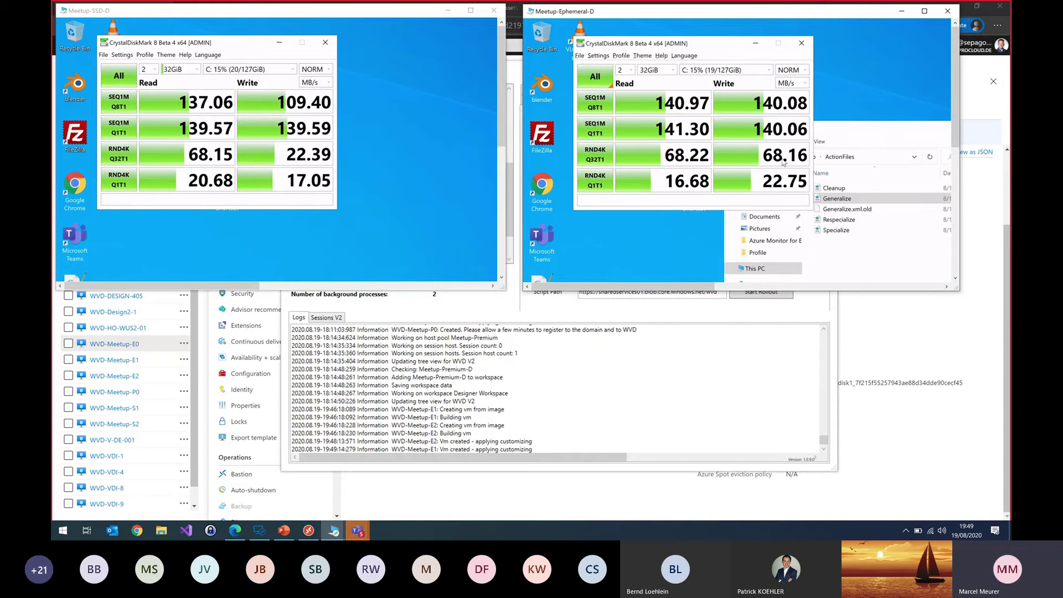
mouse_move(787, 163)
mouse_move(694, 106)
Restore the Meetup-Premium-D remote session to a window and place it below Meetup-Ephemeral-D to compare all three disk benchmarks.
mouse_move(334, 535)
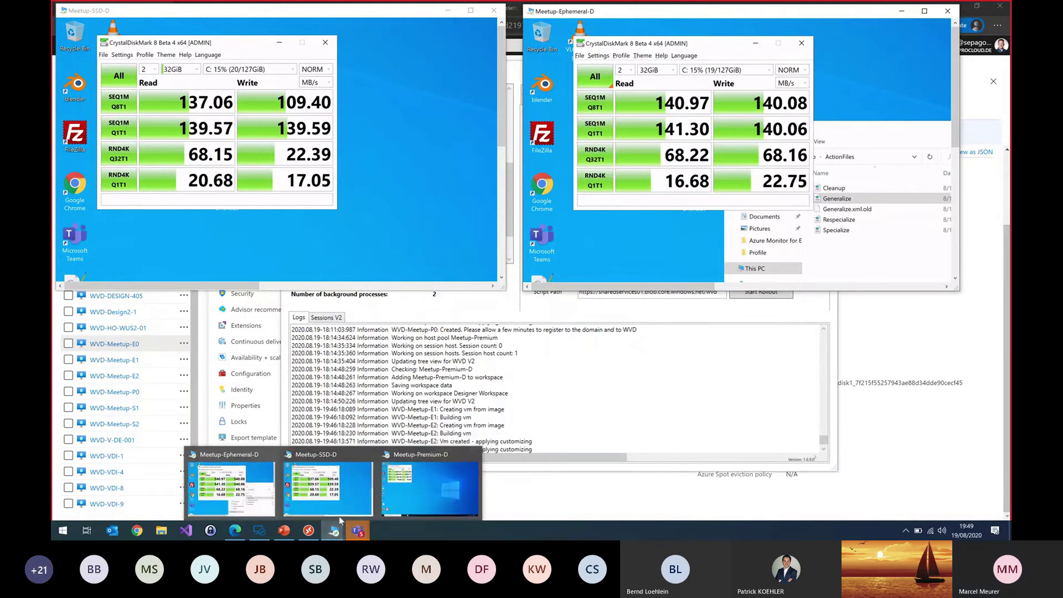
mouse_move(442, 482)
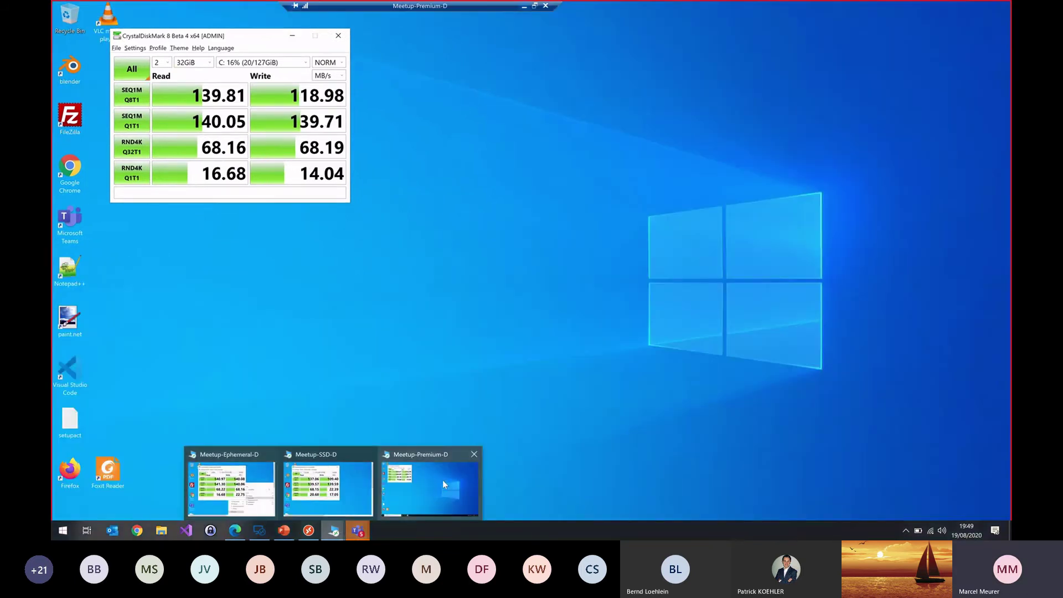
left_click(442, 480)
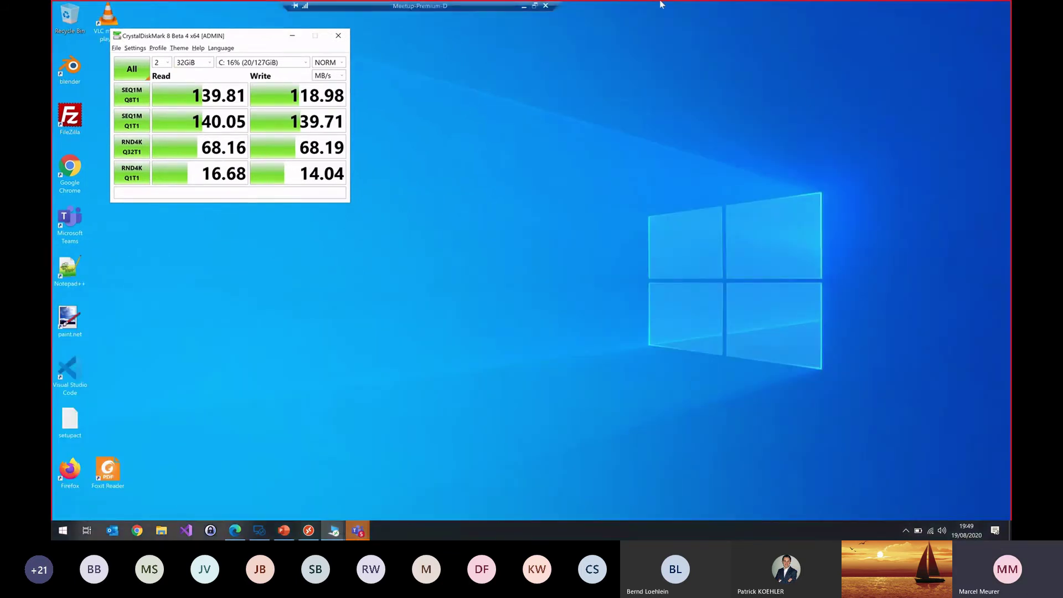
left_click(534, 6)
left_click_drag(778, 114, 672, 224)
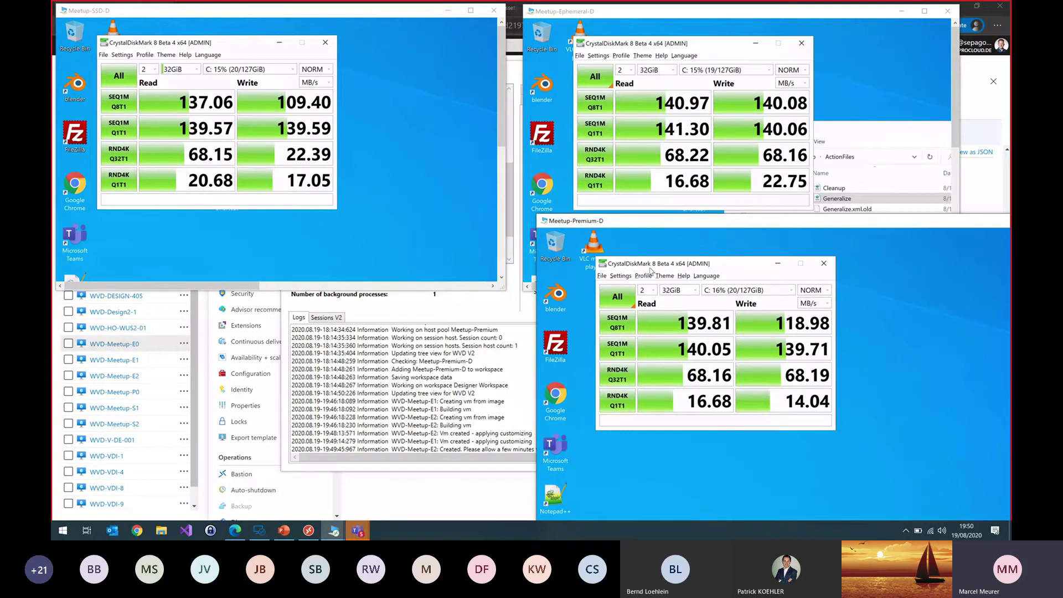
Present the disk benchmark comparison slide in PowerPoint, end the show and return to WVDAdmin to check the rollout log.
left_click(283, 532)
key("shift+F5")
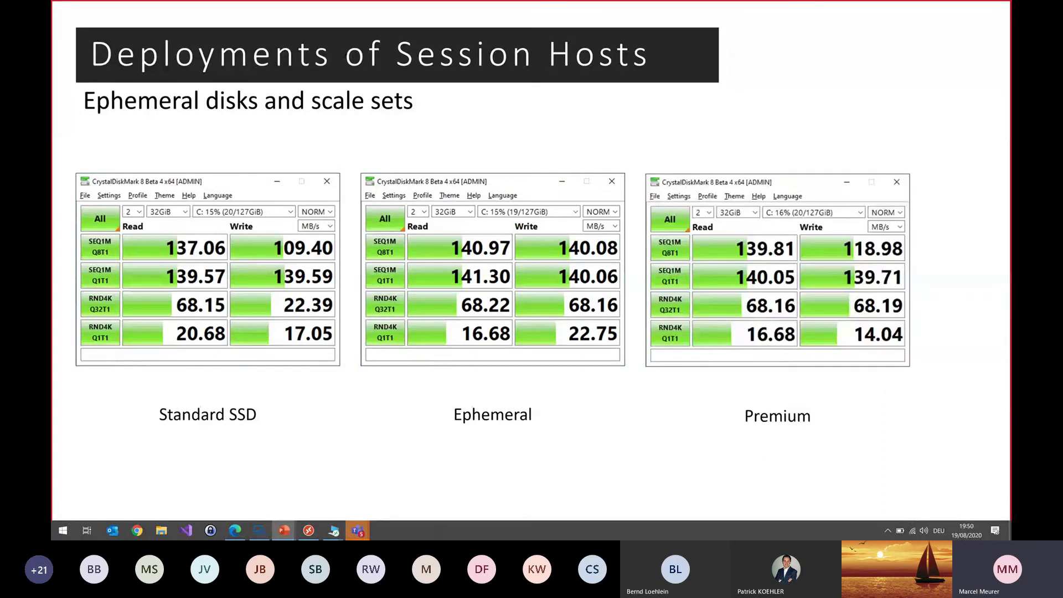
key("Escape")
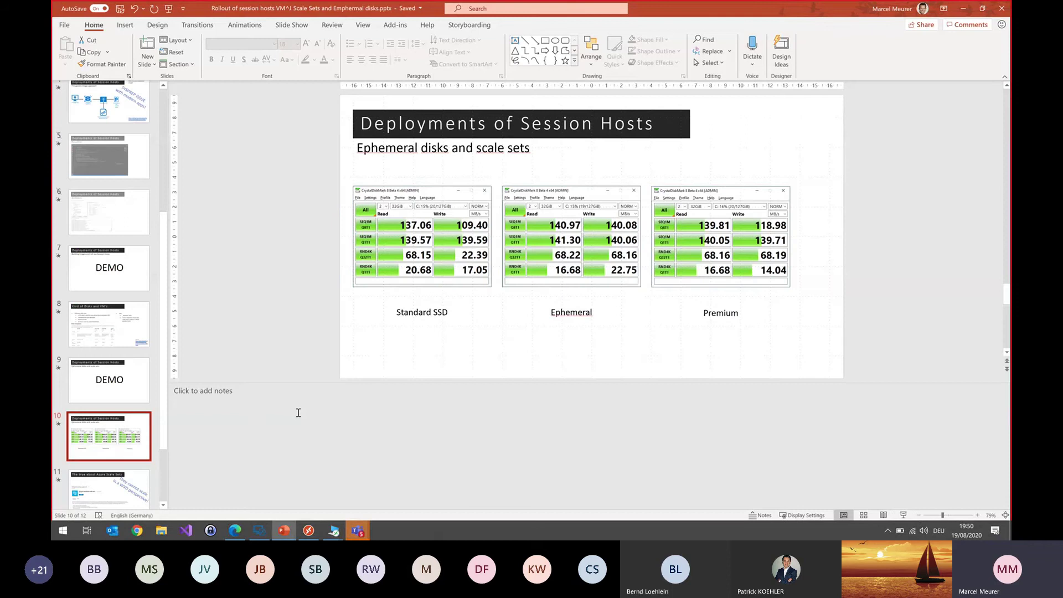
left_click(962, 12)
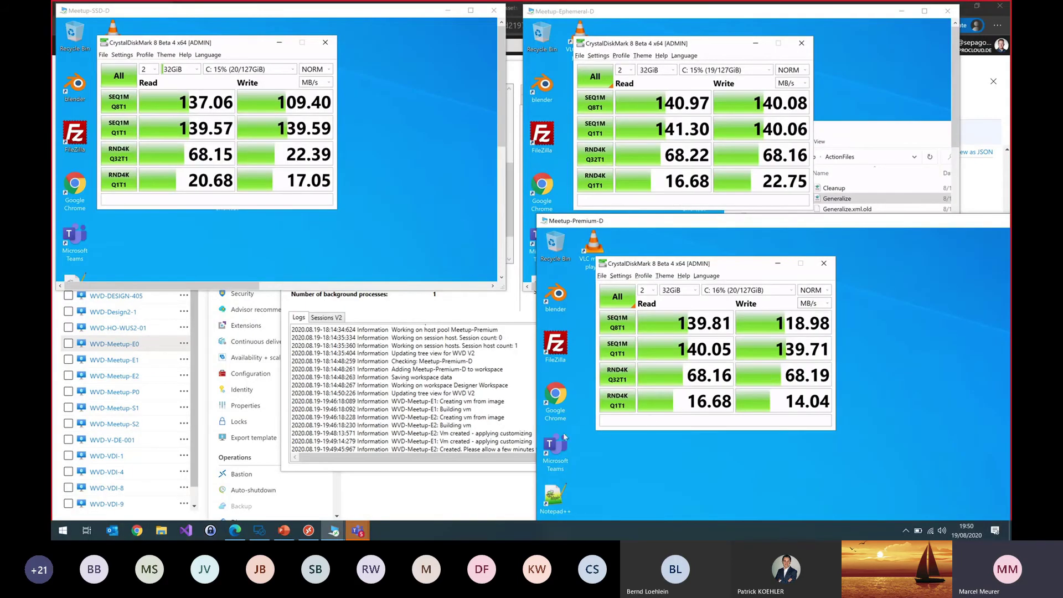
left_click(489, 442)
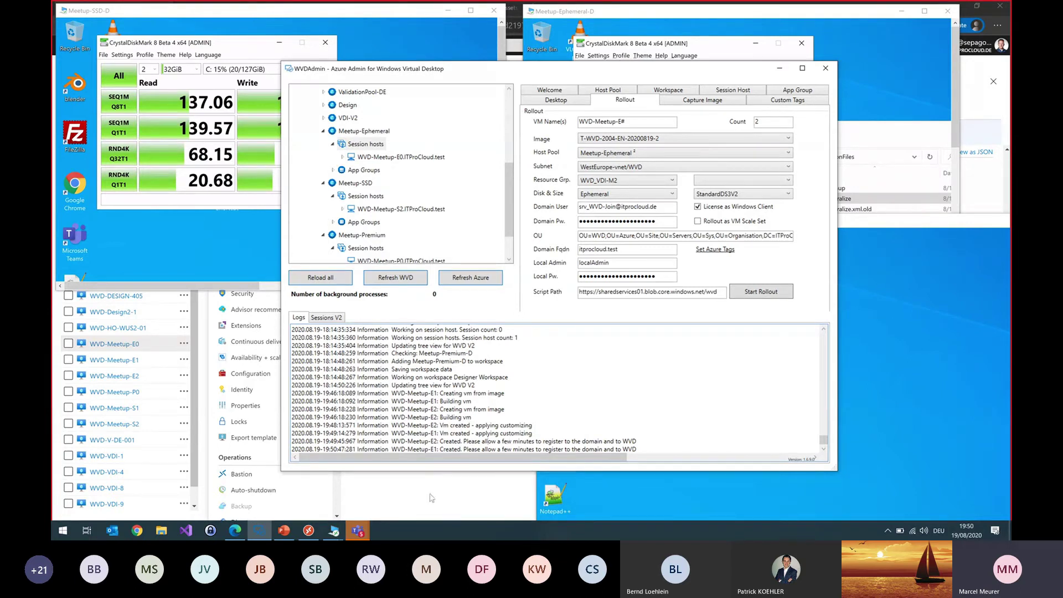
Switch to PowerPoint, present the benchmark slide and the following Azure Scale Sets slide, and return to WVDAdmin.
mouse_move(302, 534)
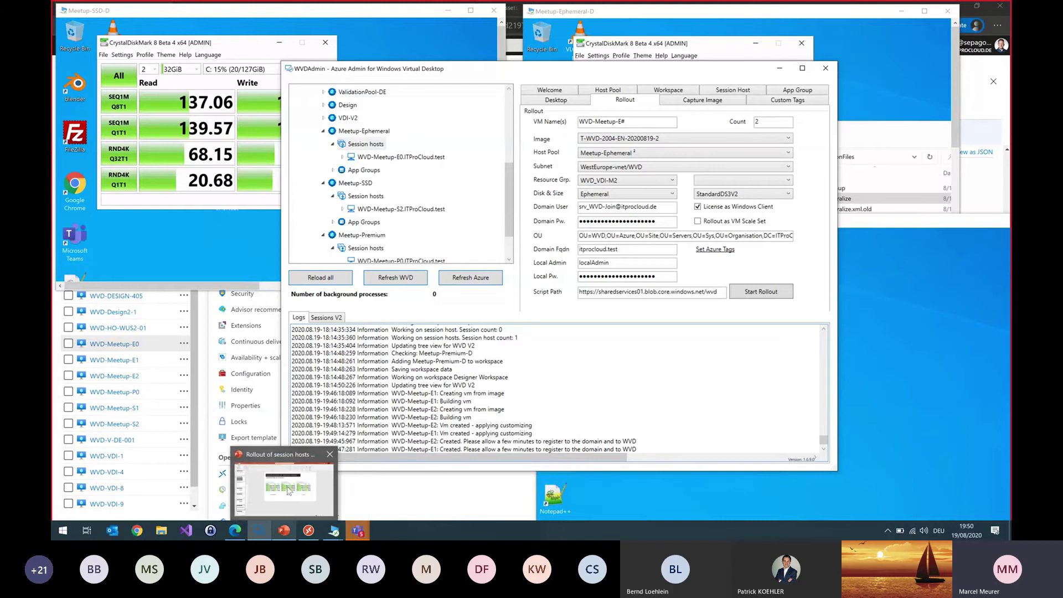
left_click(287, 487)
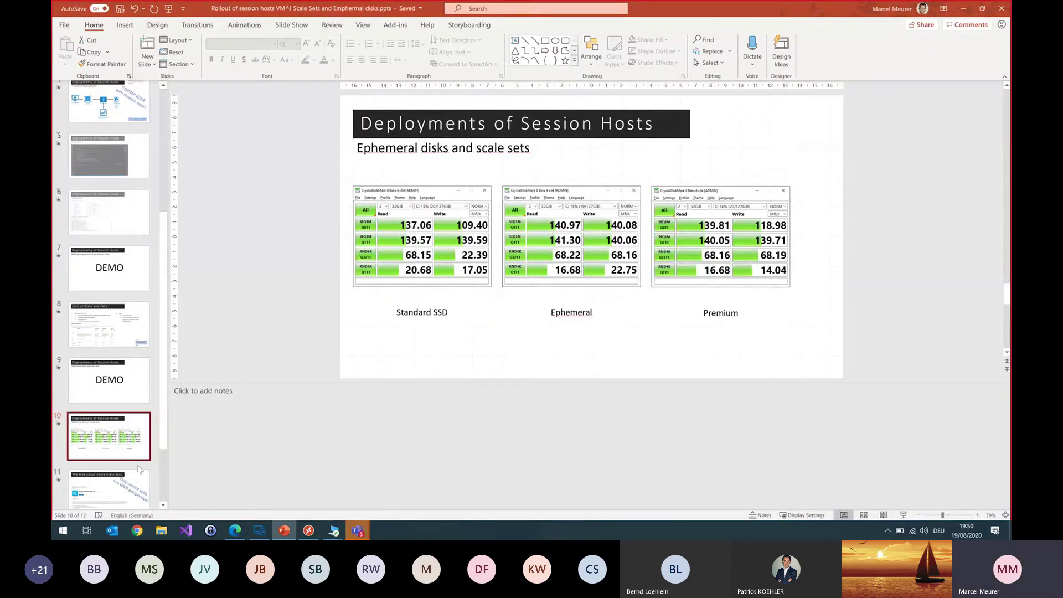
key("shift+F5")
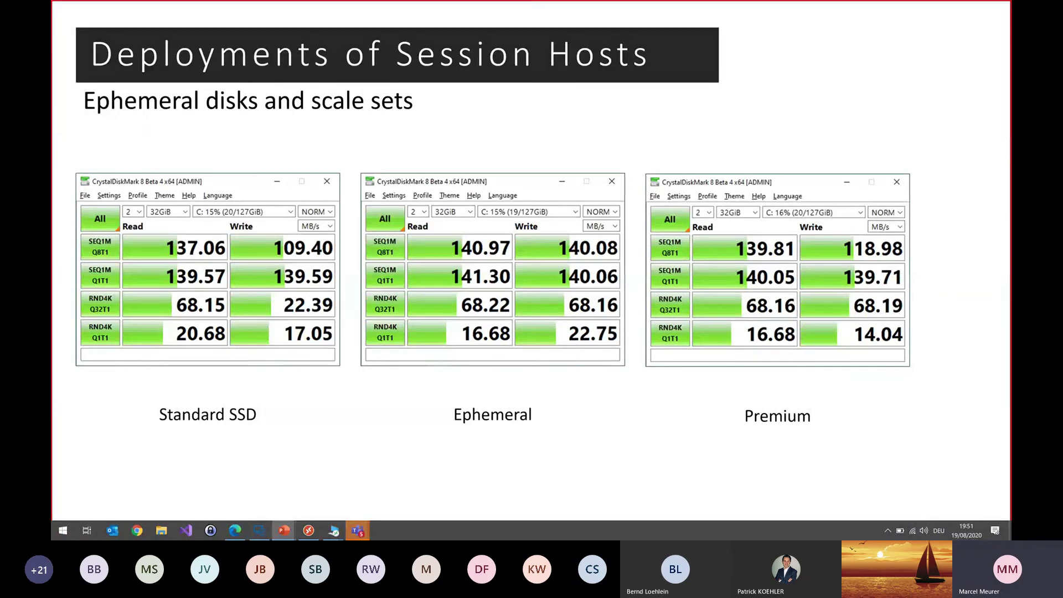
key("Right")
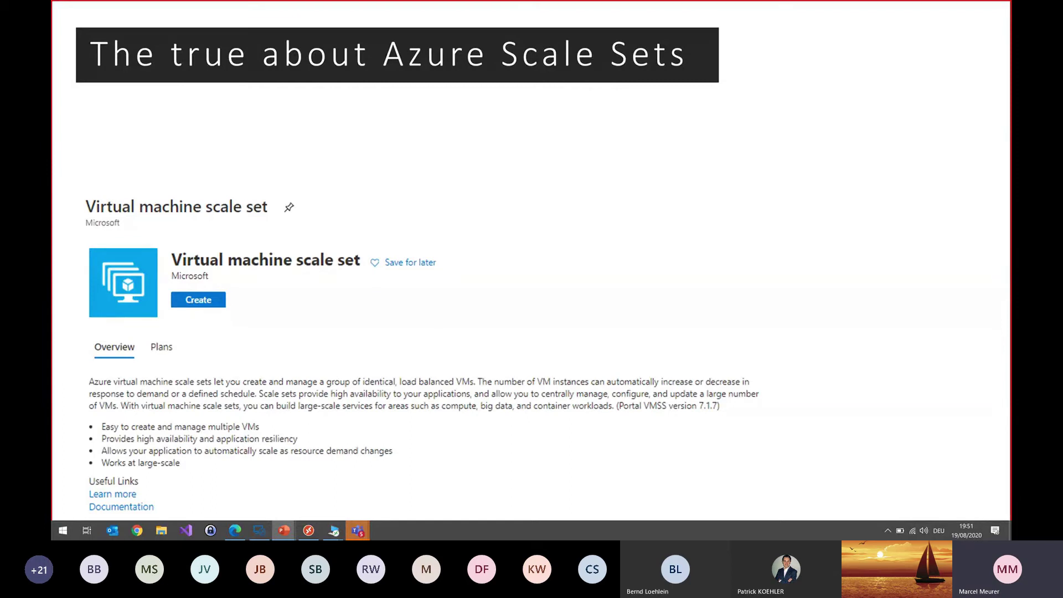
key("Escape")
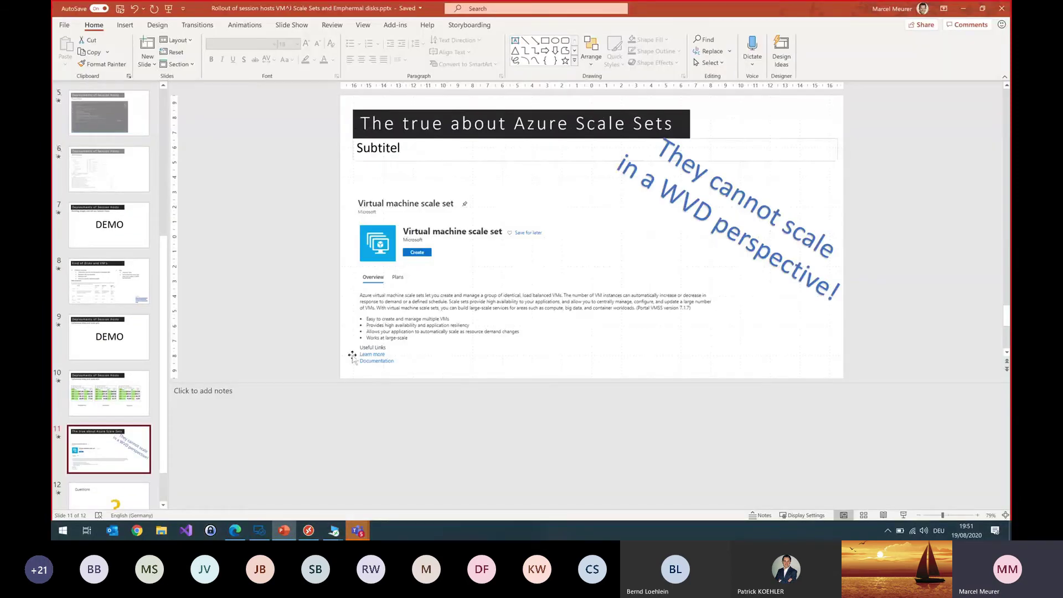
key("Up")
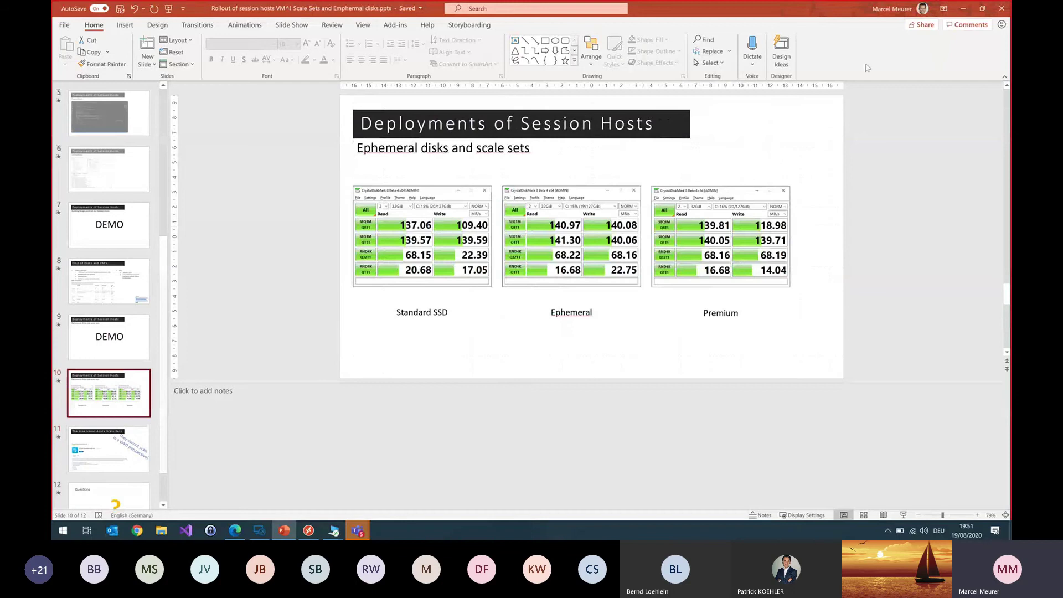
left_click(961, 6)
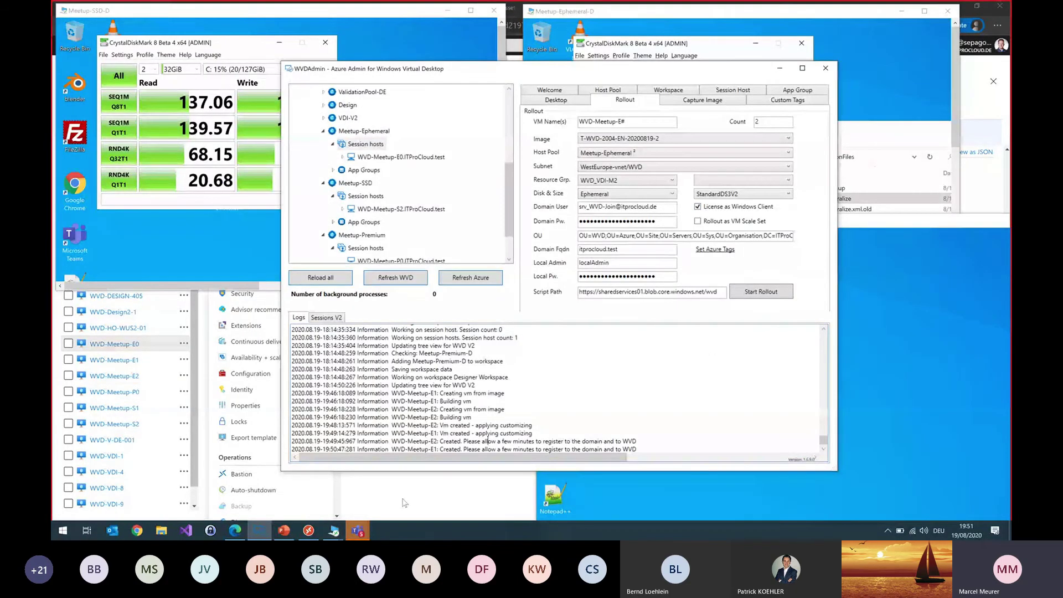
Switch to the Azure portal in Edge, go to its home page and start creating a new resource.
key("alt+Tab")
left_click(111, 46)
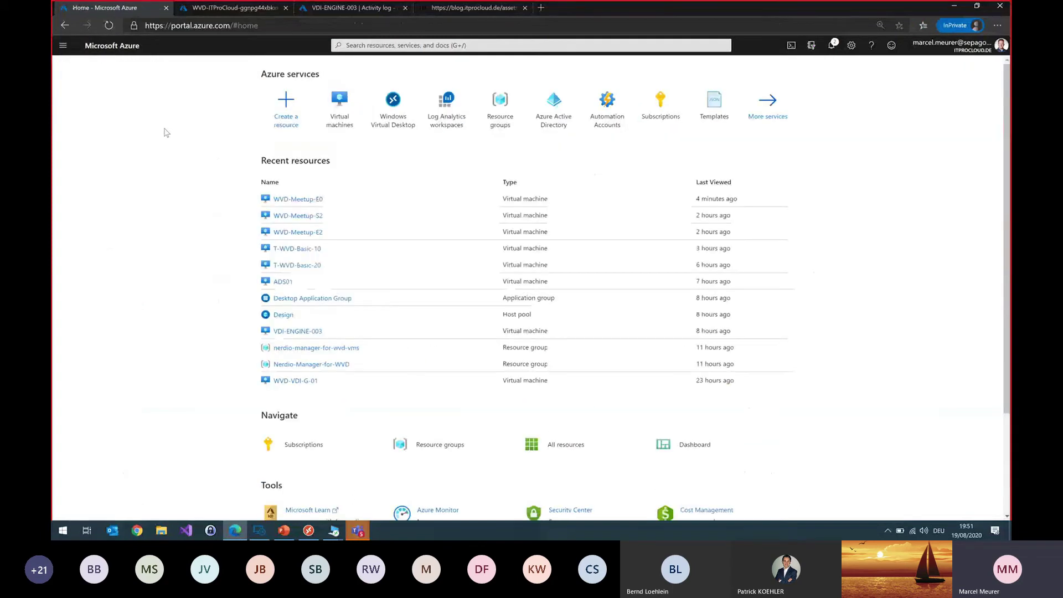
left_click(297, 112)
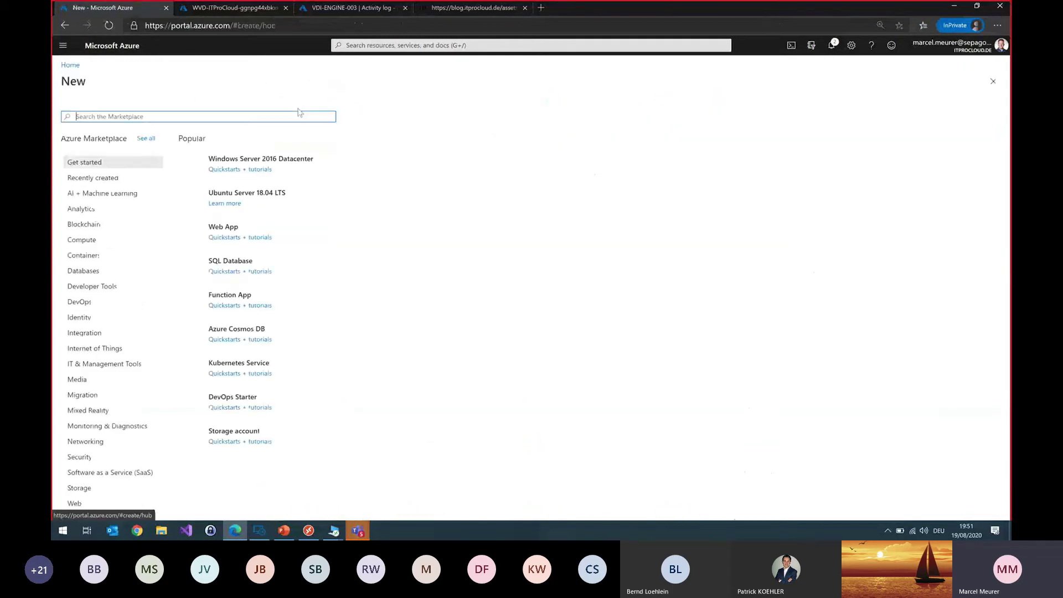
type("virtual mach")
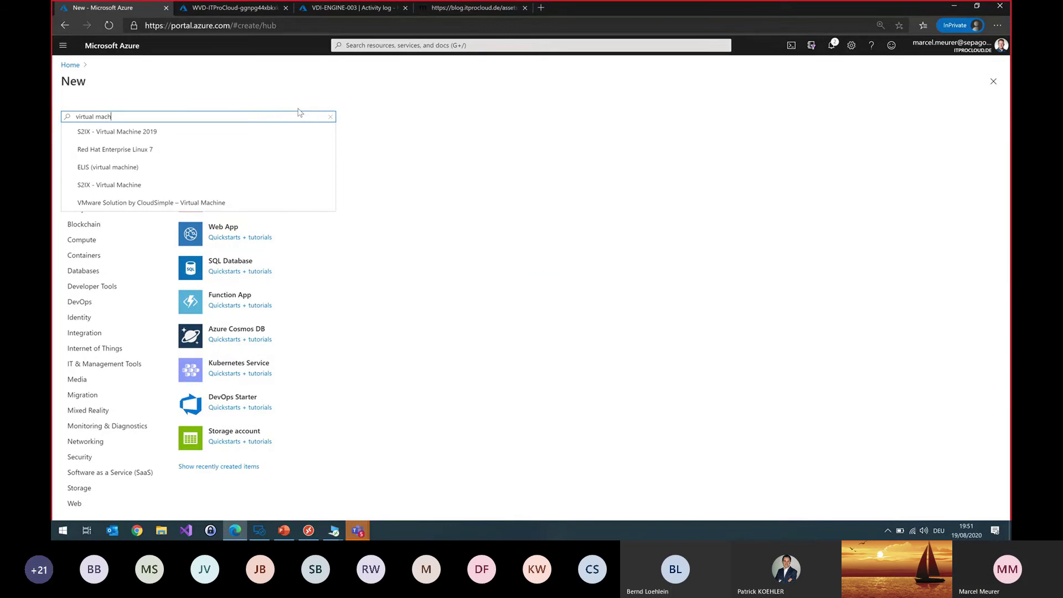
key("BackSpace")
key("BackSpace")
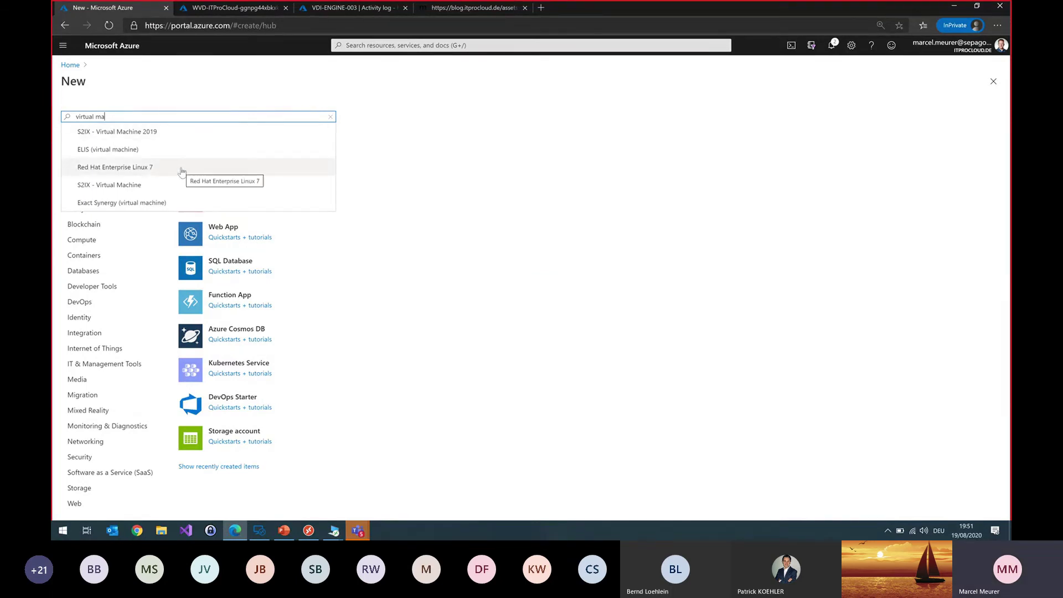
key("Return")
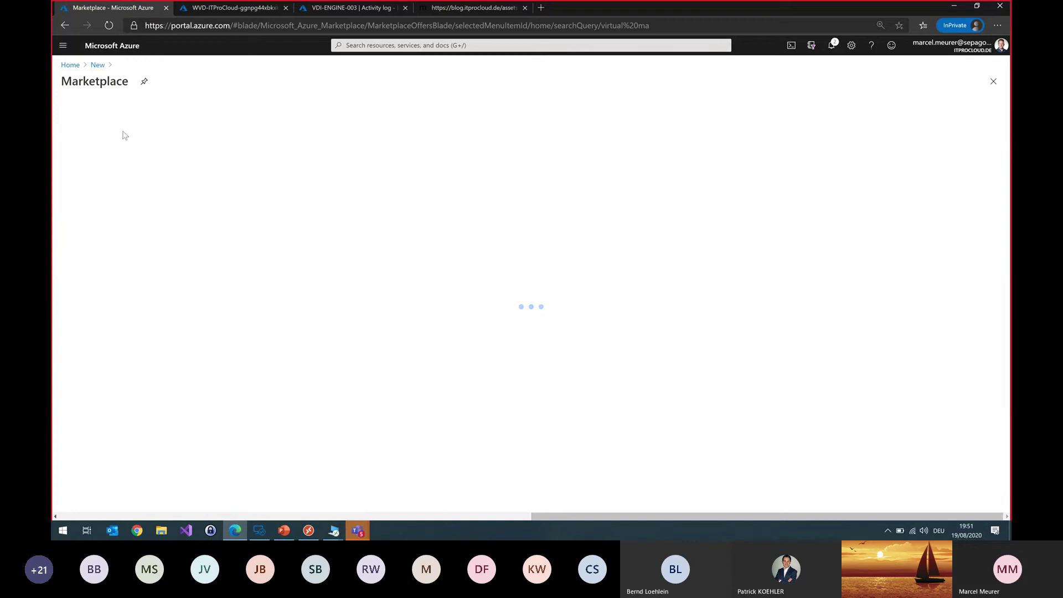
left_click(96, 66)
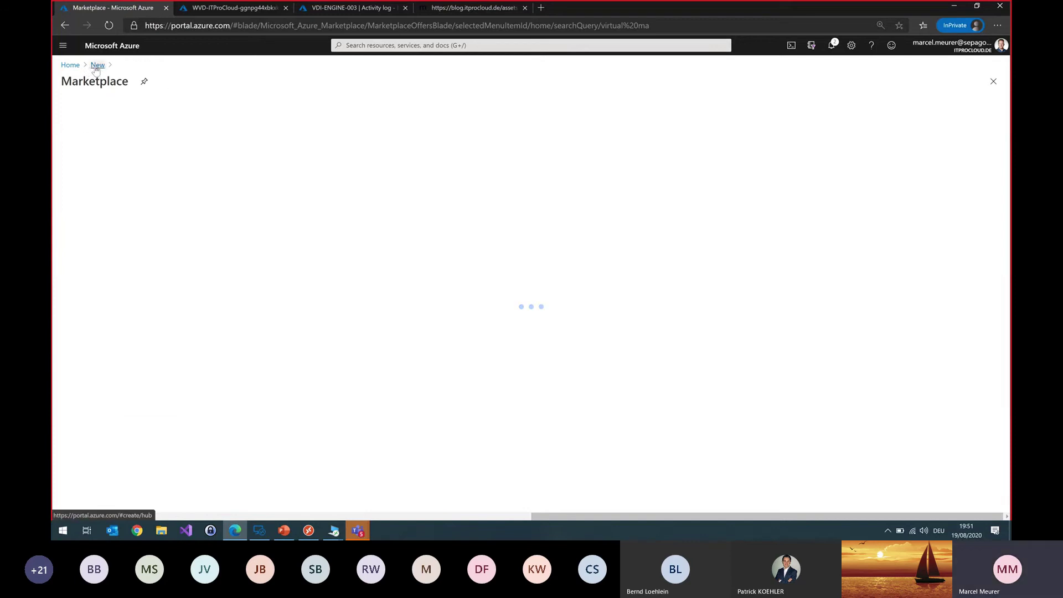
key("Return")
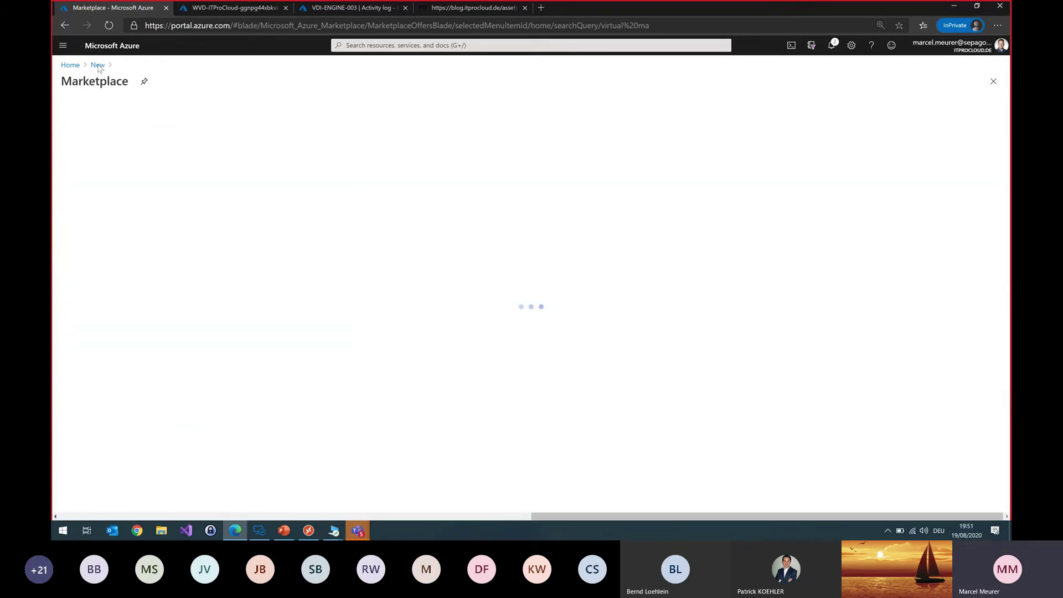
left_click(70, 65)
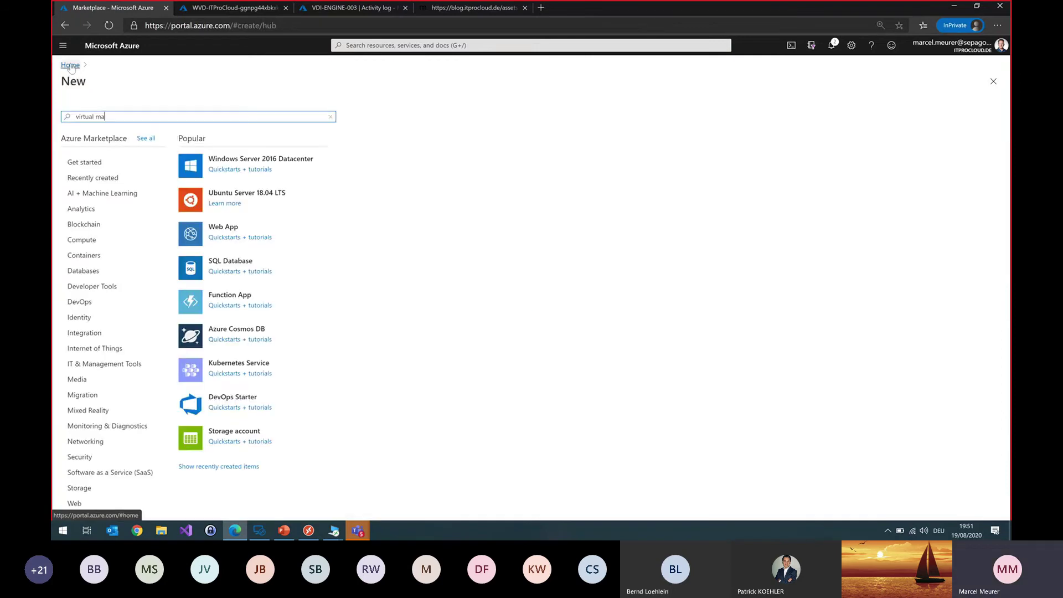
left_click(284, 115)
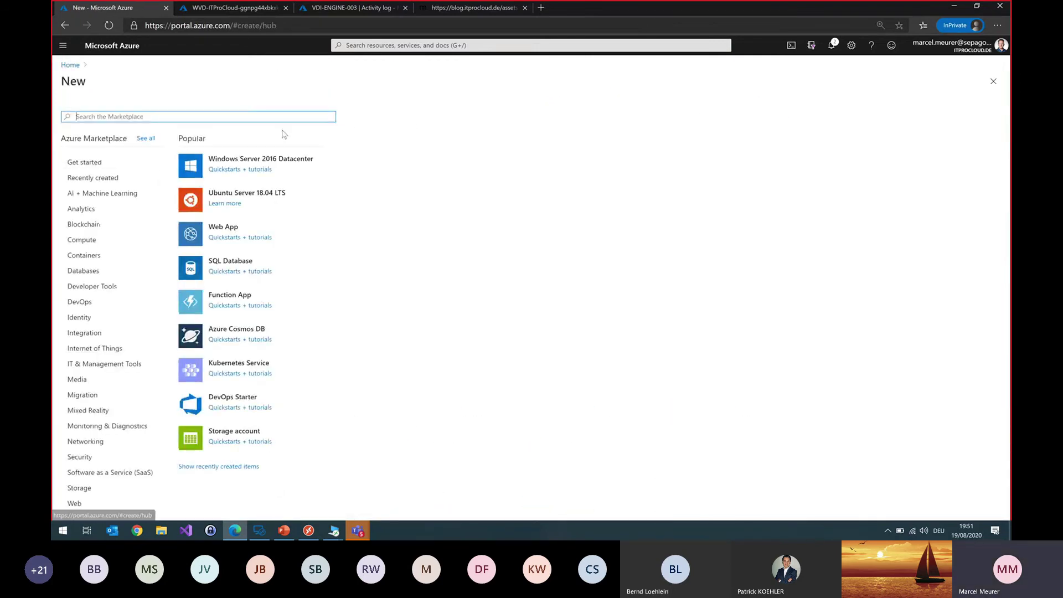
Search the Marketplace for Scale set and start creating a Virtual machine scale set.
left_click(270, 117)
type("s")
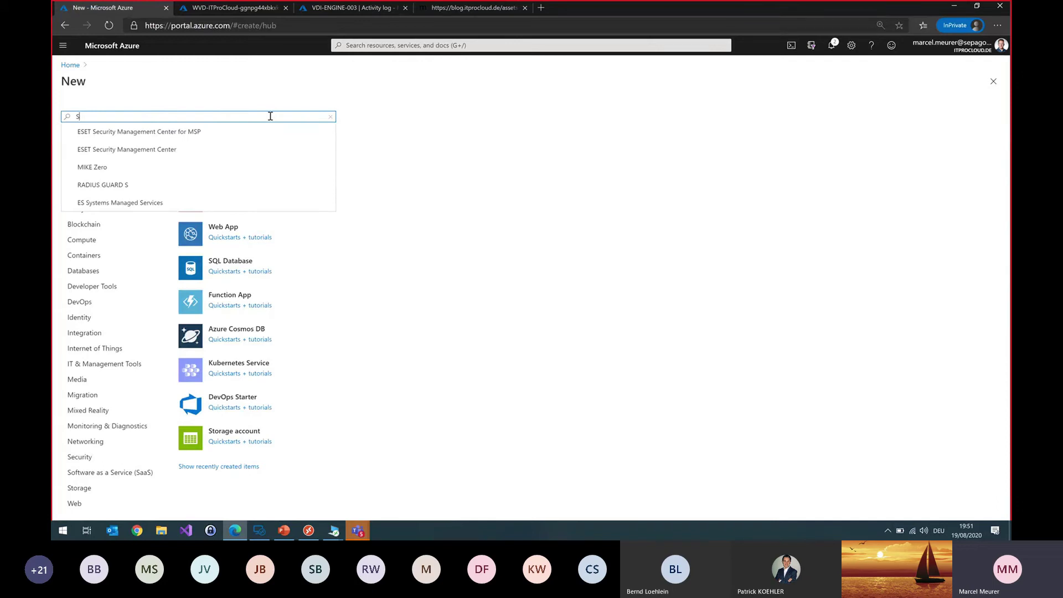
key("BackSpace")
type("Scale set")
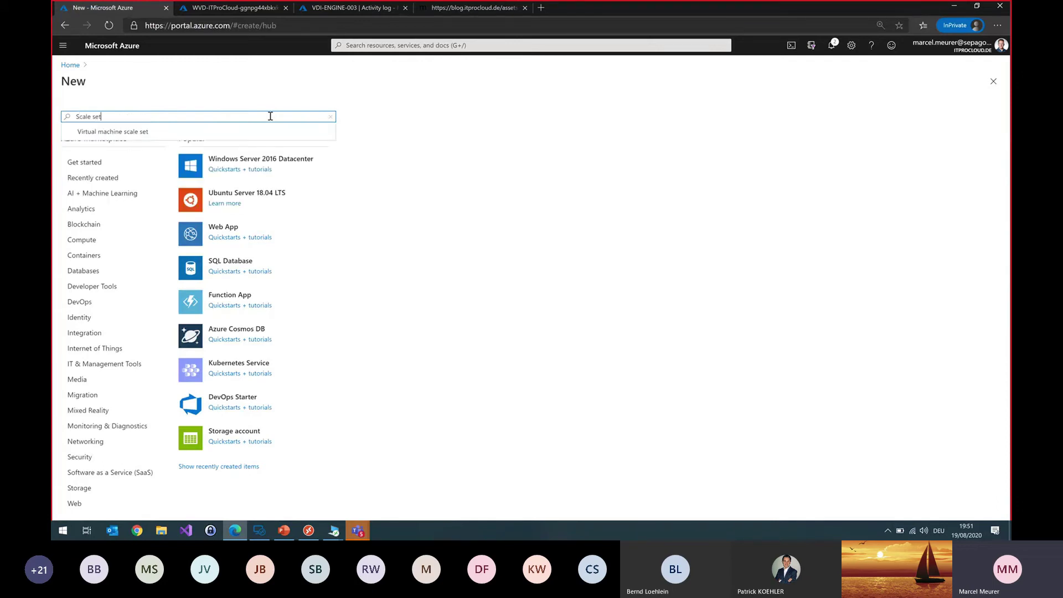
left_click(140, 131)
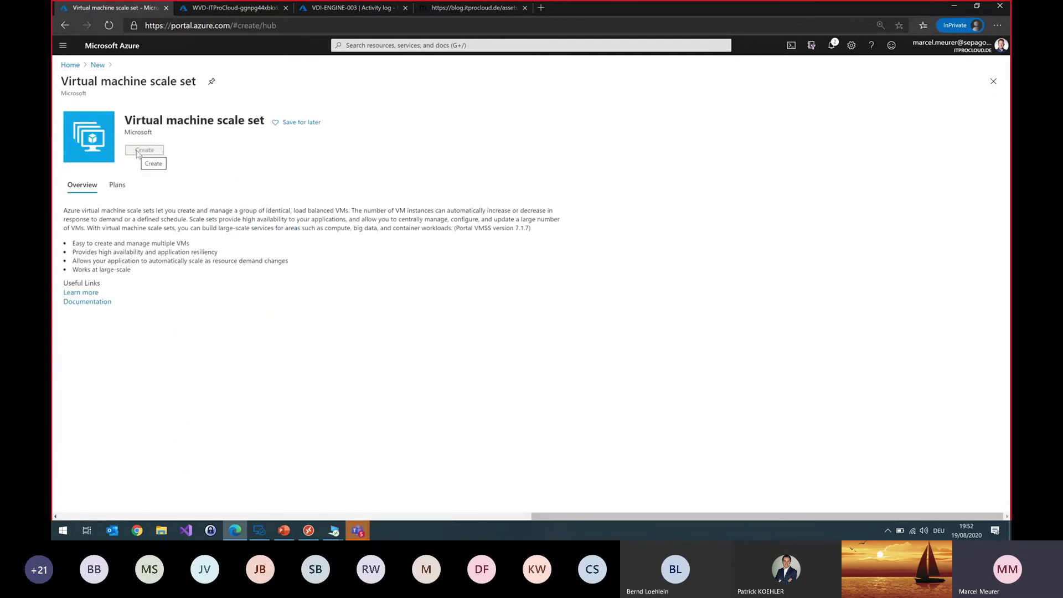
left_click(144, 150)
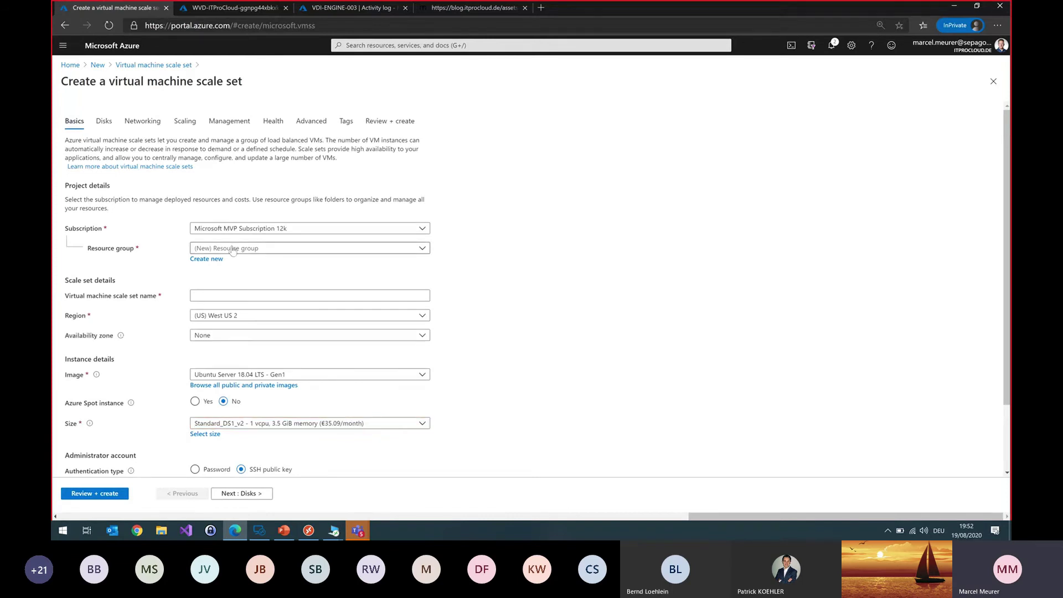
Assign the scale set to the existing WVD_VDI-M2 resource group and name it TESTA.
left_click(289, 254)
scroll(302, 388, "down", 5)
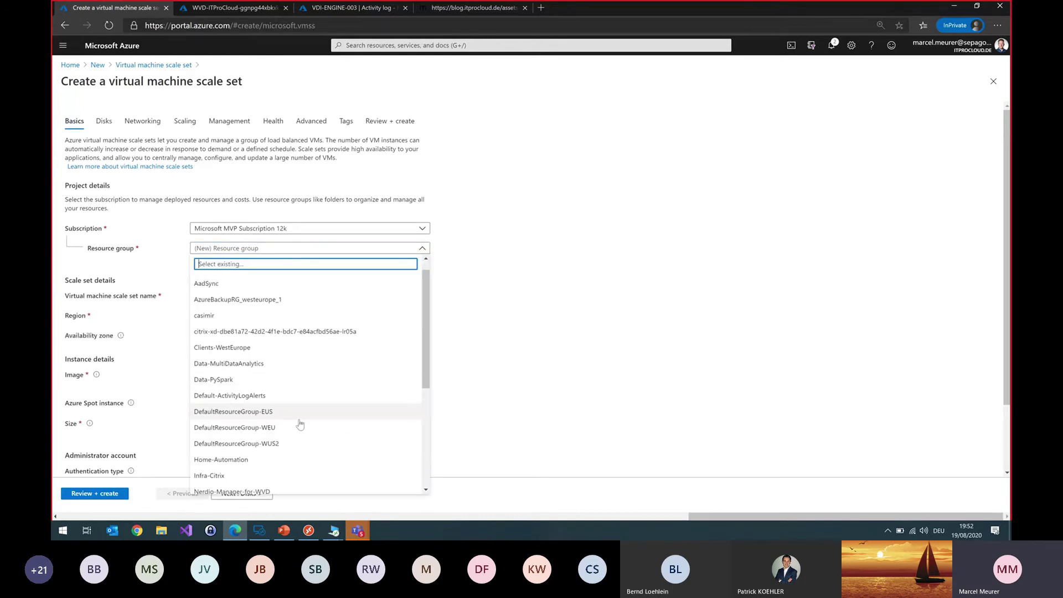
left_click(227, 466)
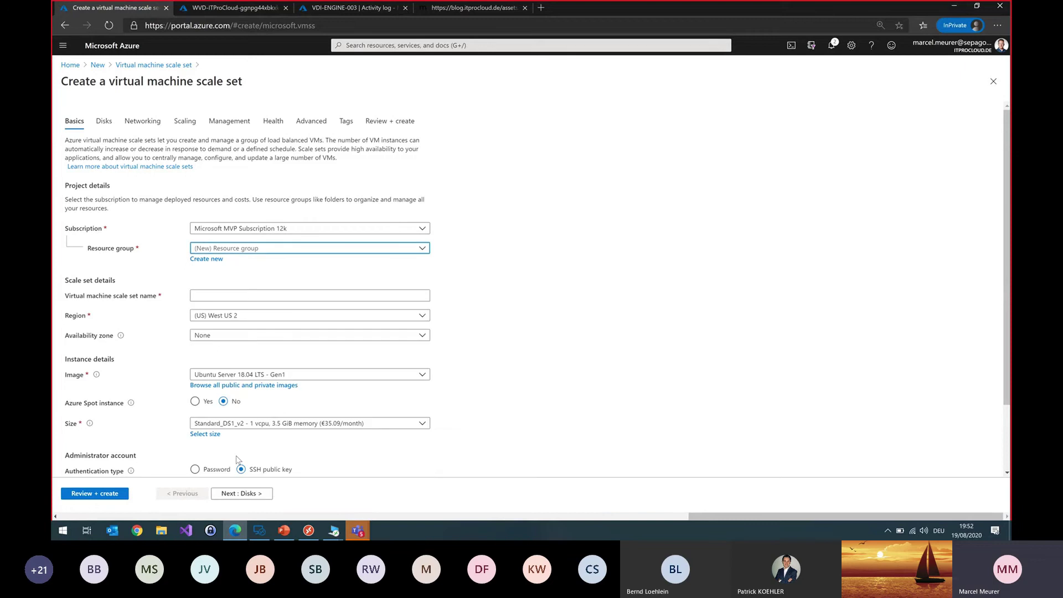
left_click(248, 294)
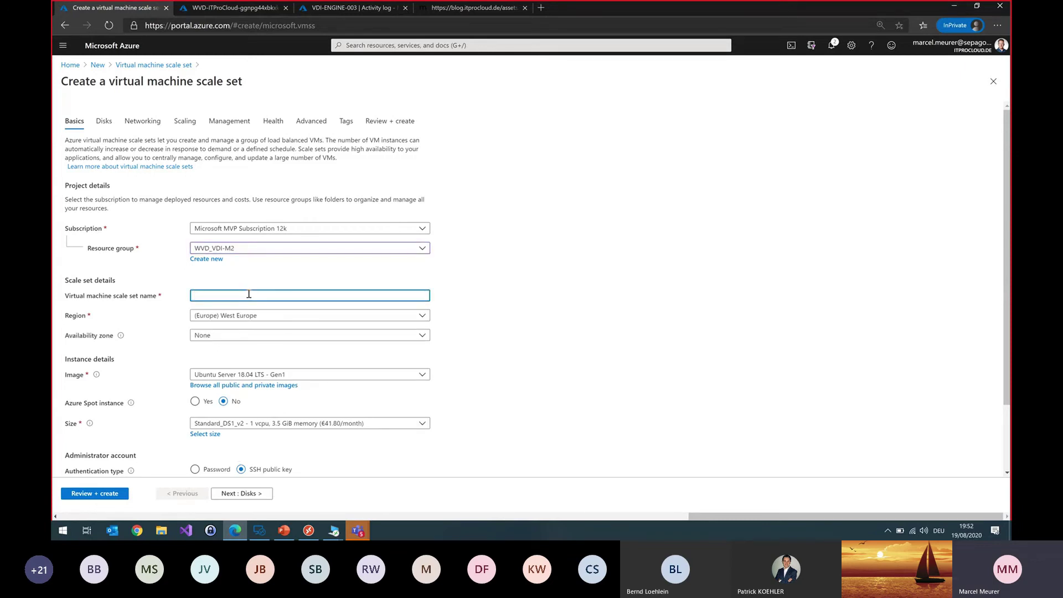
type("TESTA")
Search the public images for windows 10 and select Windows 10 Enterprise multi-session, Version 2004 - Gen1.
scroll(169, 365, "down", 1)
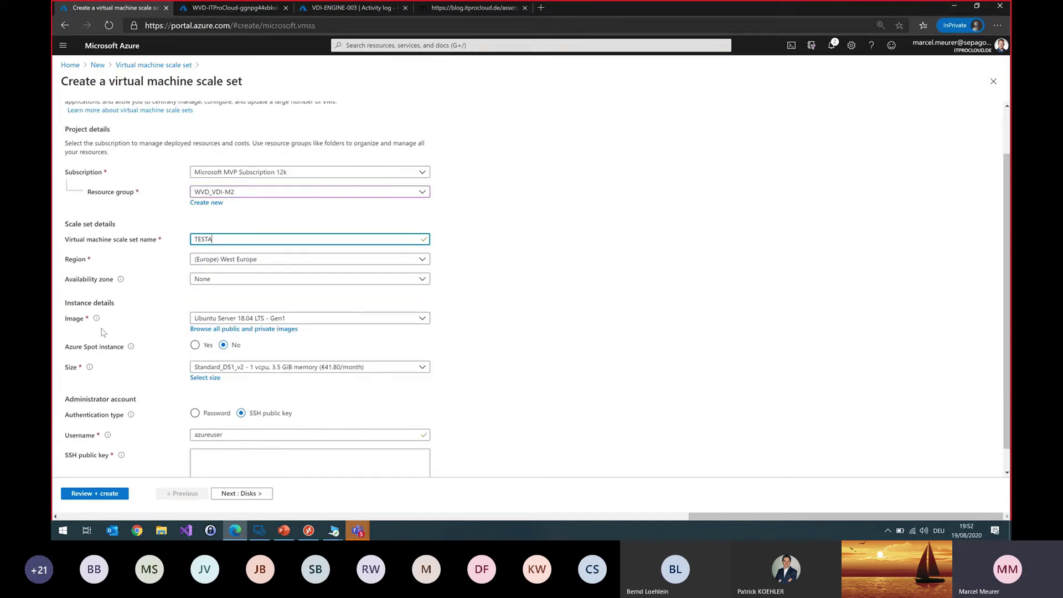
left_click(252, 329)
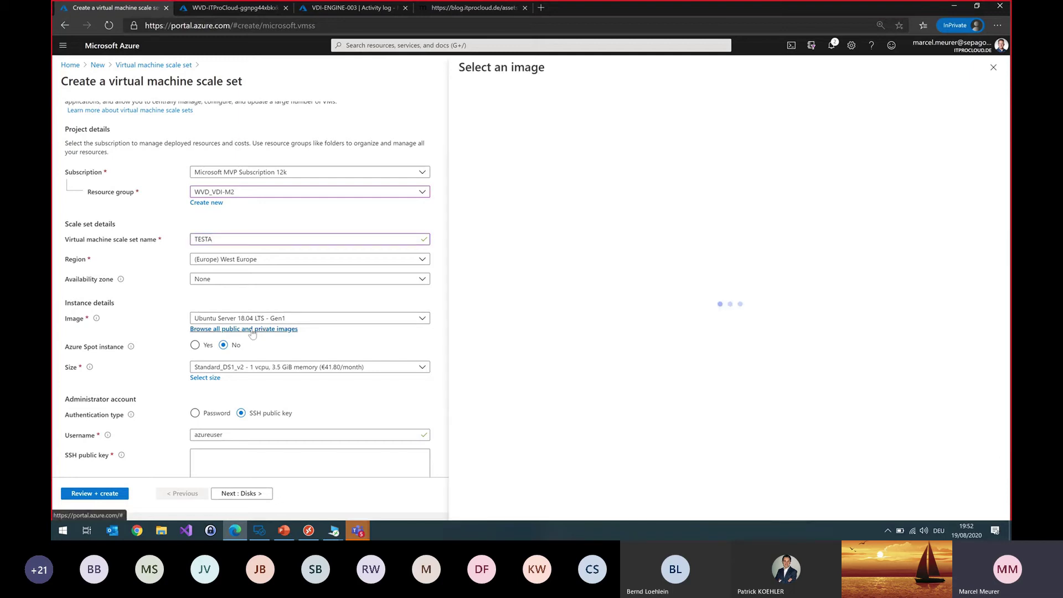
left_click(644, 130)
type("windows 10")
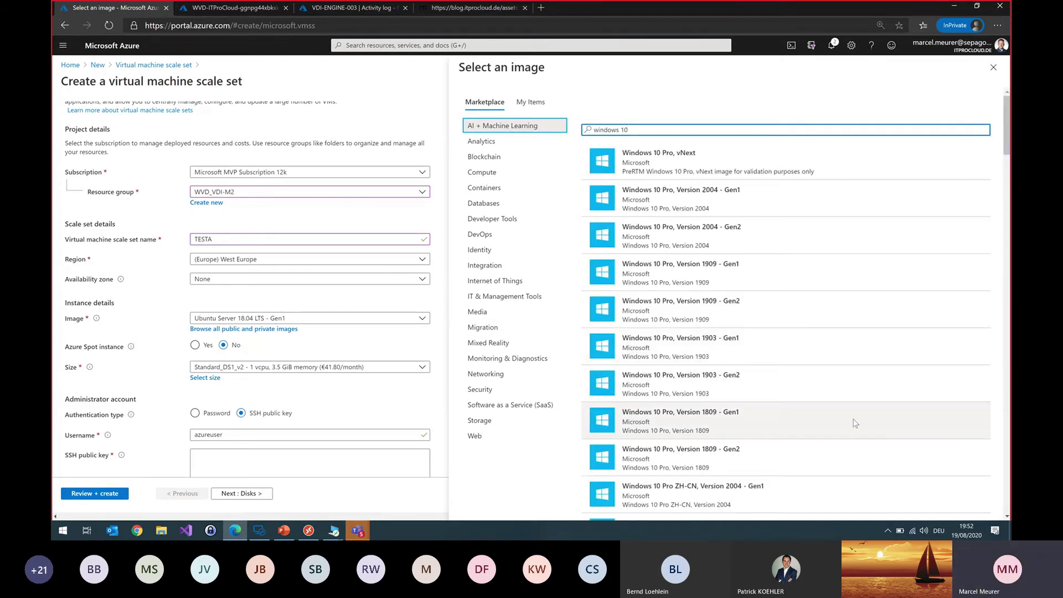
scroll(856, 393, "down", 7)
scroll(855, 423, "down", 7)
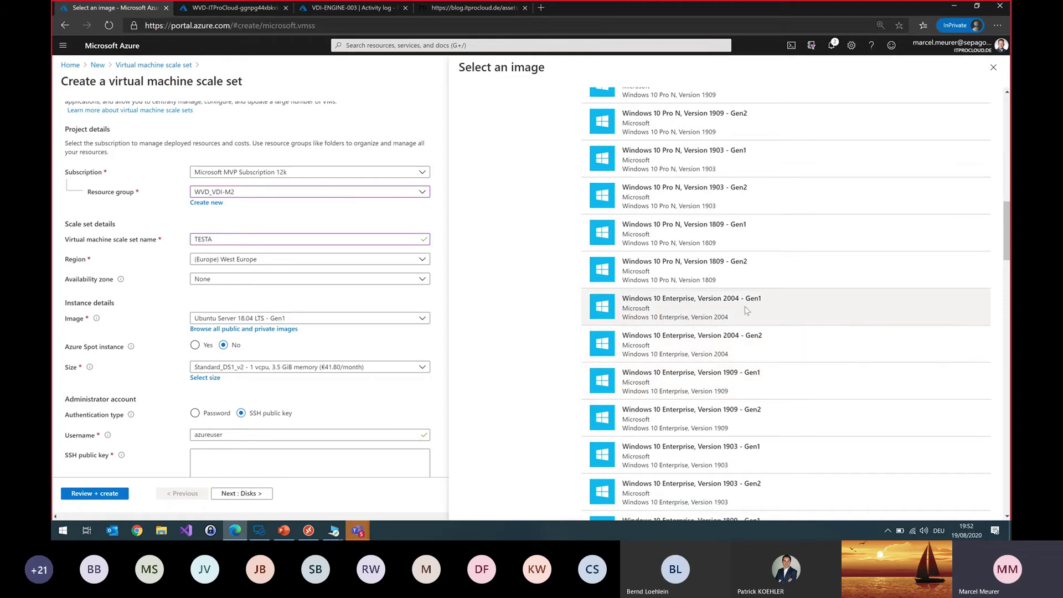
scroll(830, 334, "down", 2)
scroll(830, 335, "down", 3)
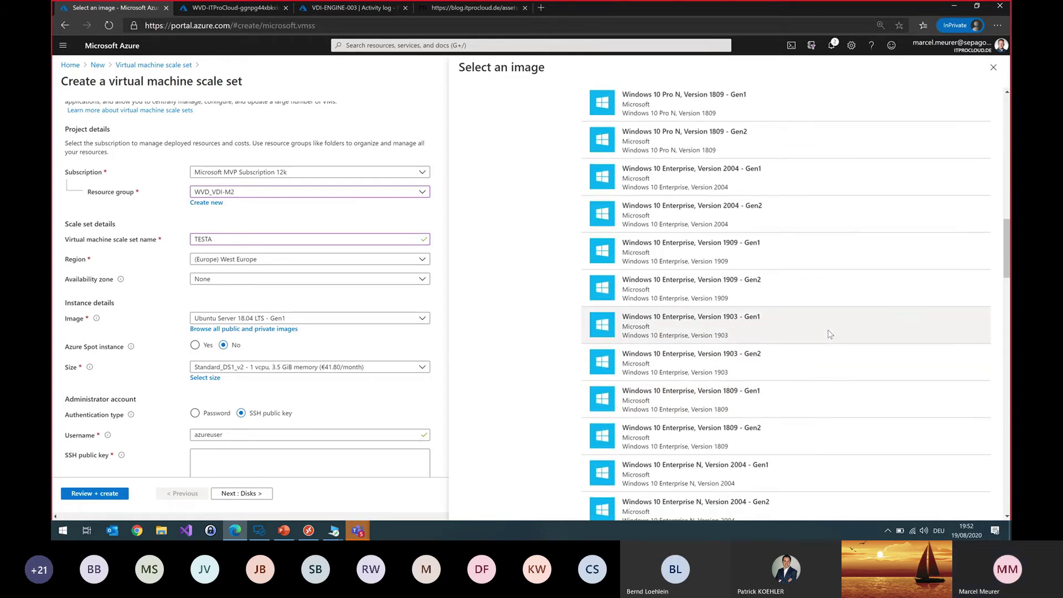
scroll(829, 334, "down", 8)
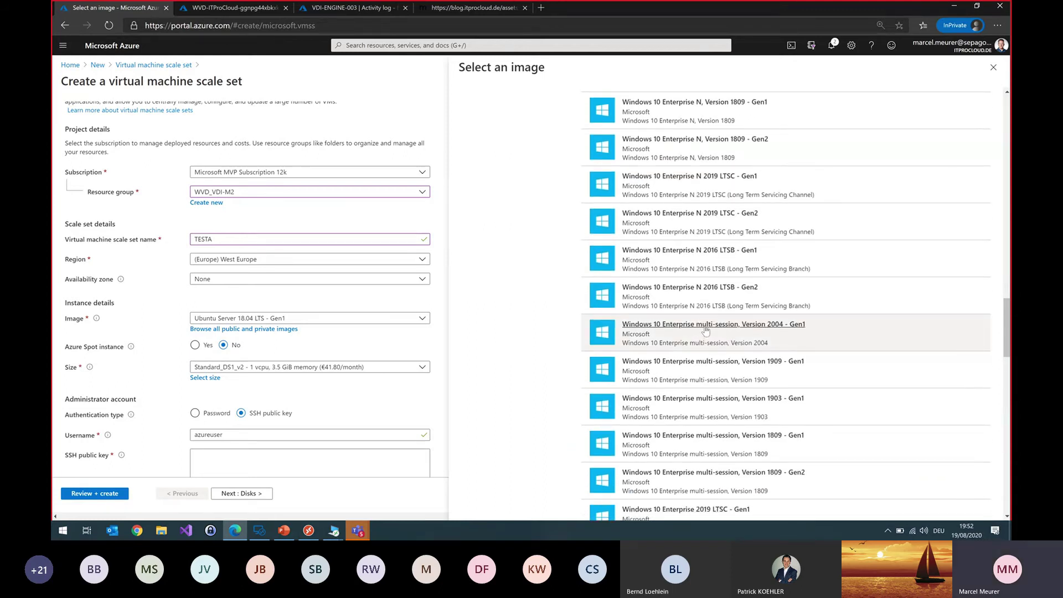
left_click(711, 330)
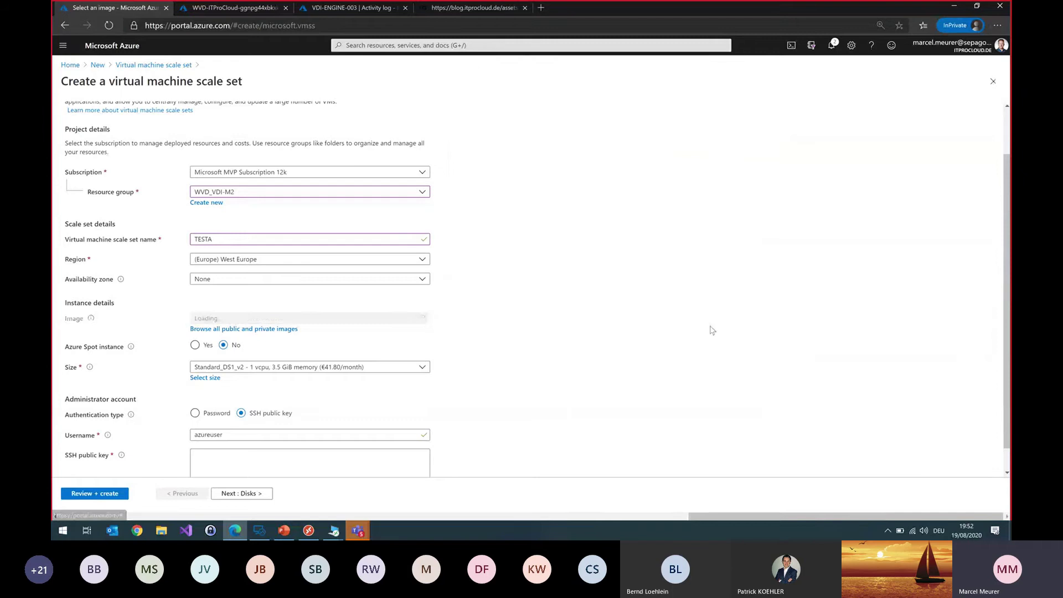
Set the instance size to Standard_D2s_v3 with 2 vcpus and 8 GiB memory.
scroll(145, 364, "down", 1)
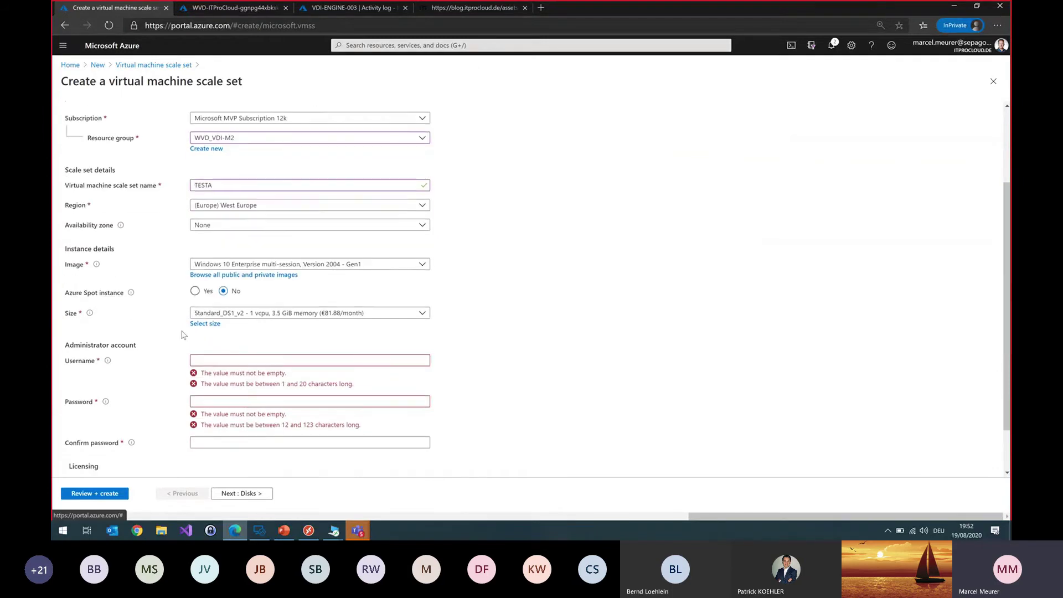
left_click(338, 311)
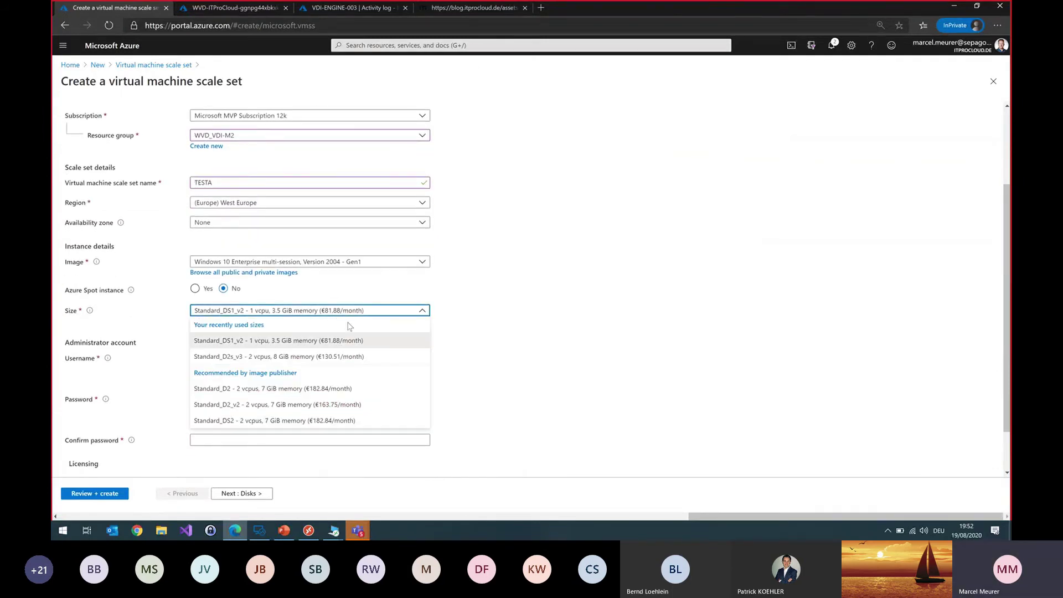
left_click(231, 358)
Set the administrator username to localAdmin, then enter and confirm the administrator password.
left_click(312, 358)
type("localAdm")
key("Tab")
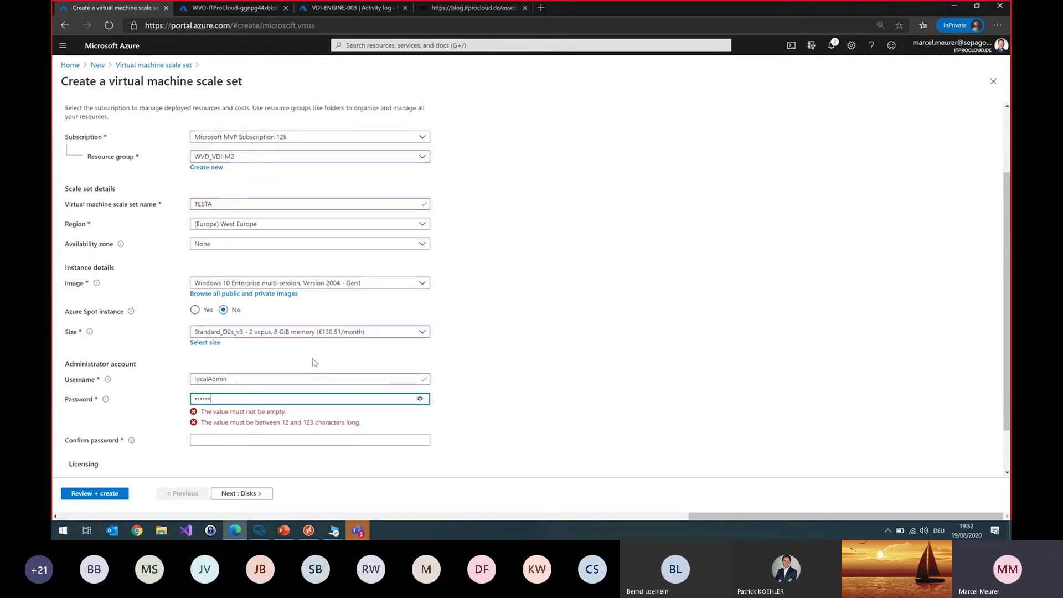
key("BackSpace")
key("BackSpace")
key("BackSpace")
key("BackSpace")
key("BackSpace")
key("BackSpace")
key("BackSpace")
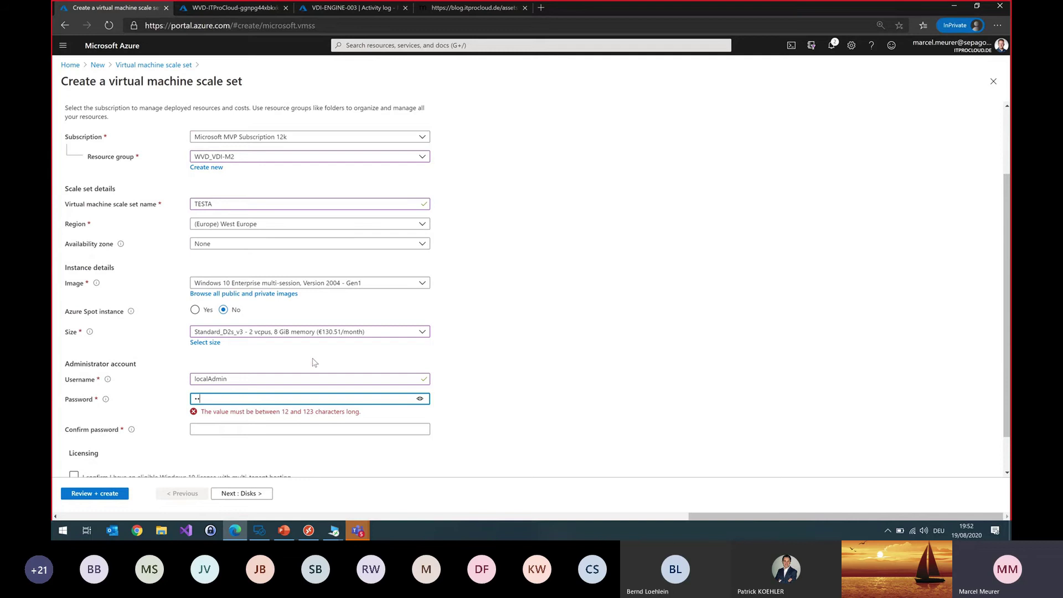
type("••••••••")
key("Tab")
type("••••••••")
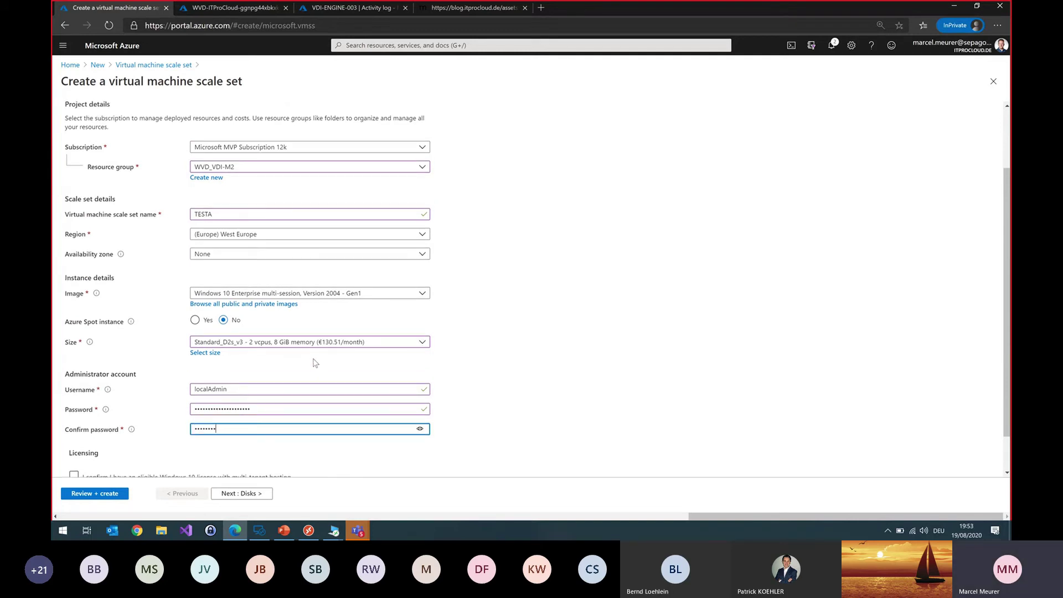
type("•••••••••••")
left_click(490, 429)
Confirm having an eligible Windows 10 license with multi-tenant hosting rights.
scroll(490, 429, "down", 1)
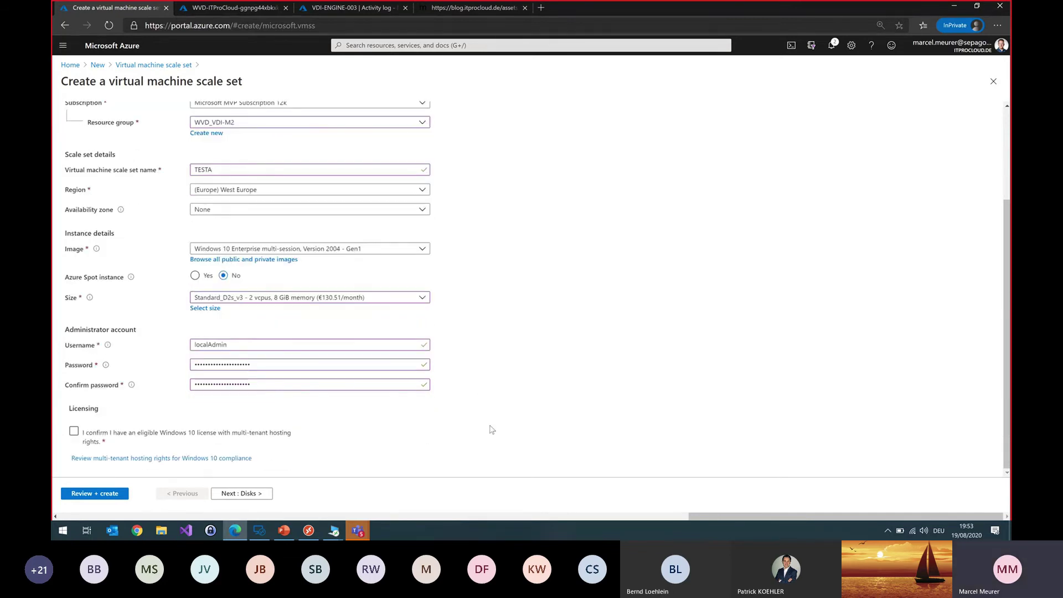
left_click(75, 433)
left_click(74, 435)
Continue to the disk options and set the OS disk type to Standard SSD.
left_click(250, 497)
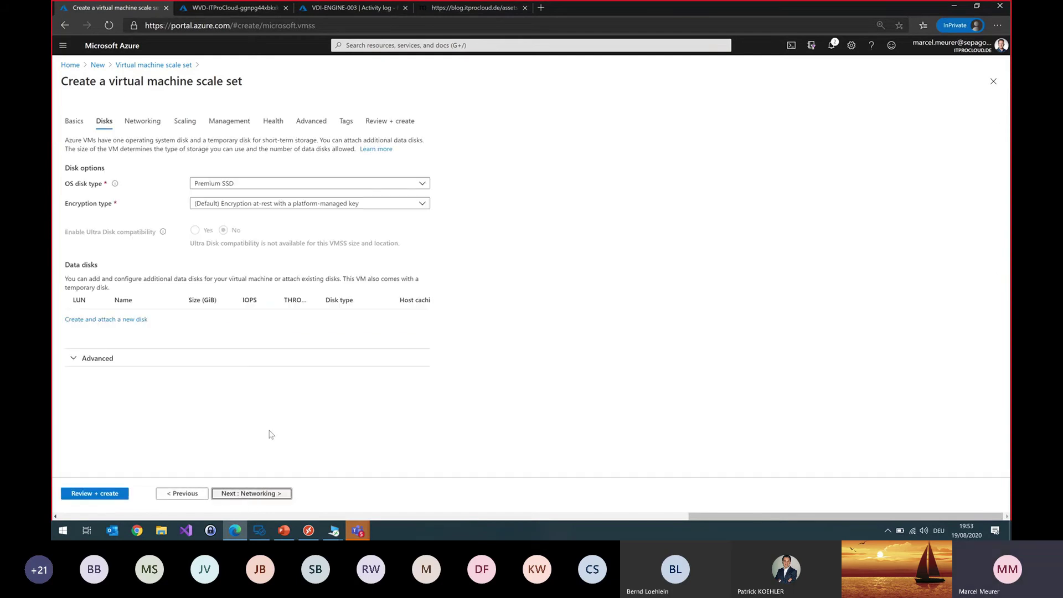
left_click(300, 192)
left_click(230, 213)
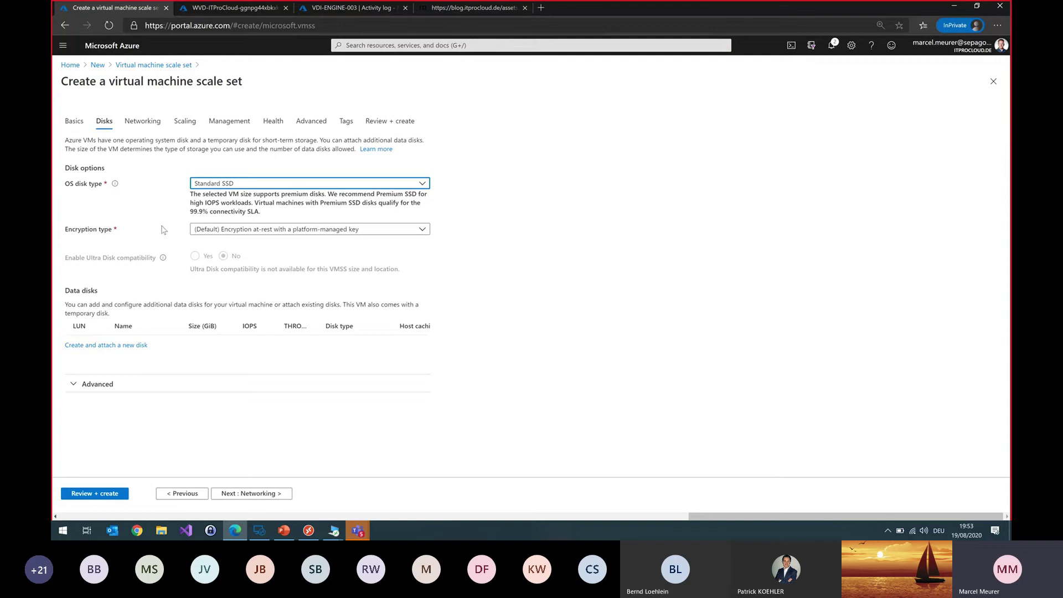
Continue to the networking settings and select WestEurope-vnet as the scale set's virtual network.
left_click(268, 495)
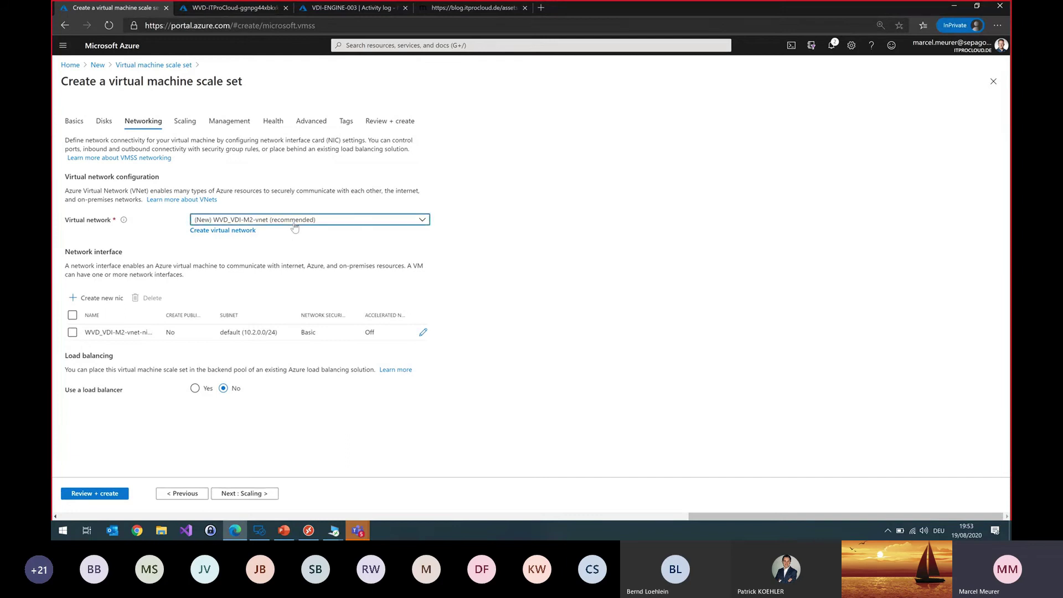
left_click(294, 221)
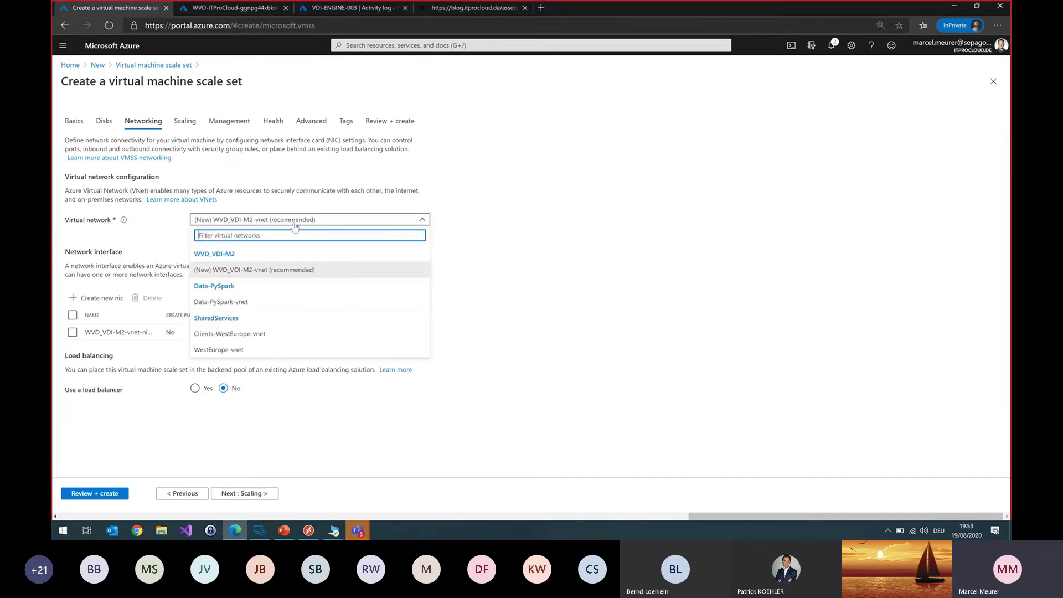
left_click(263, 350)
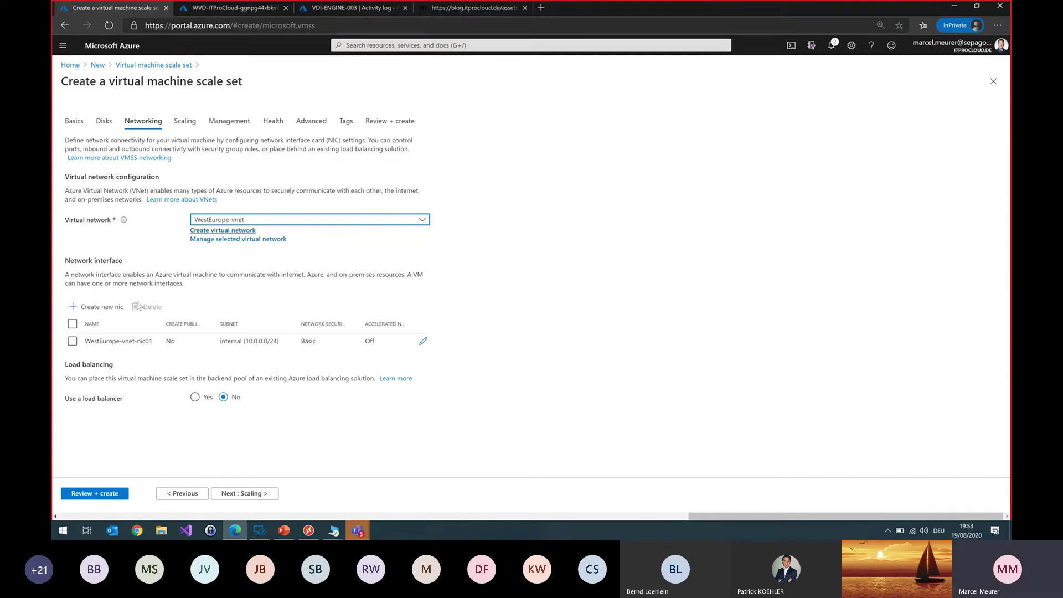
left_click(244, 221)
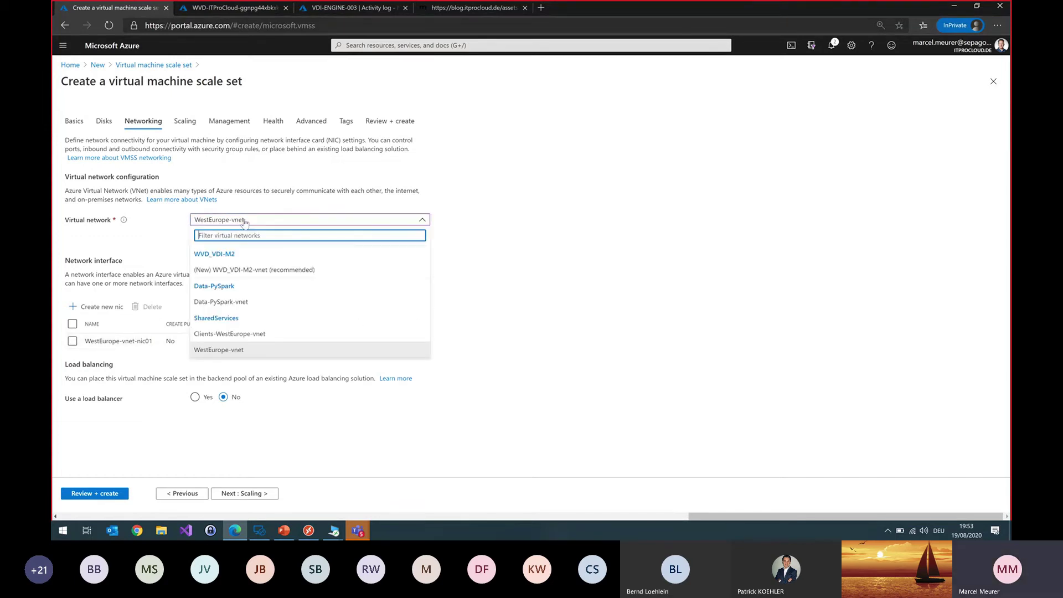
left_click(233, 351)
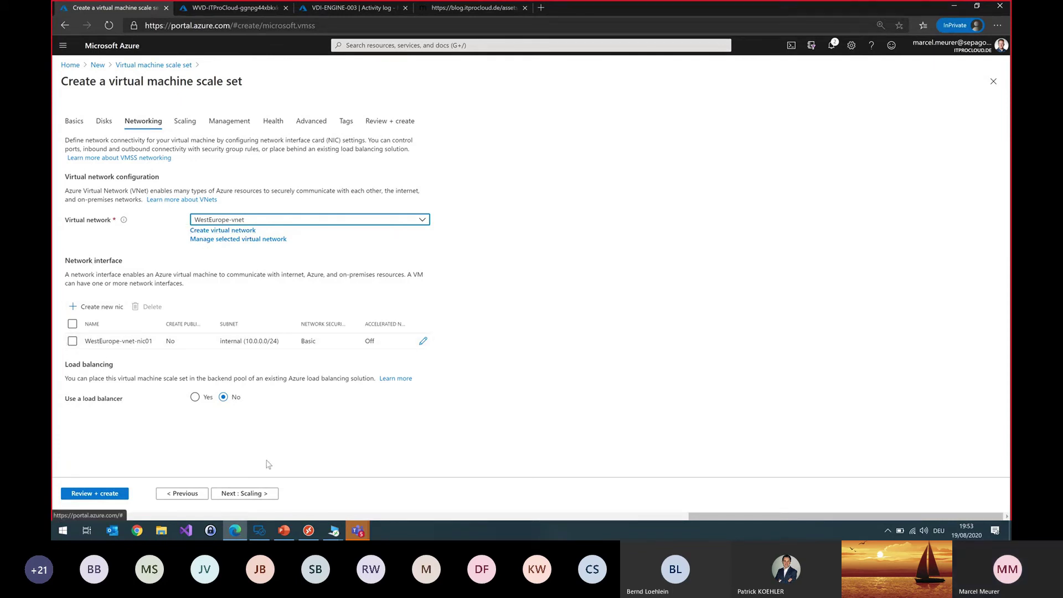
Continue to the scaling settings and switch the scaling policy to Custom.
left_click(241, 493)
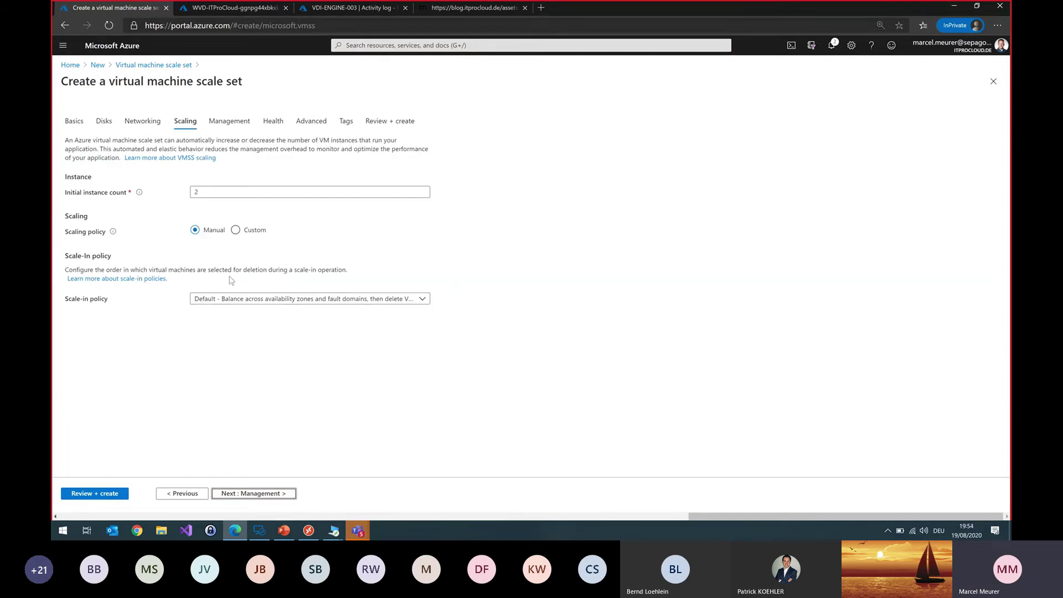
left_click(214, 190)
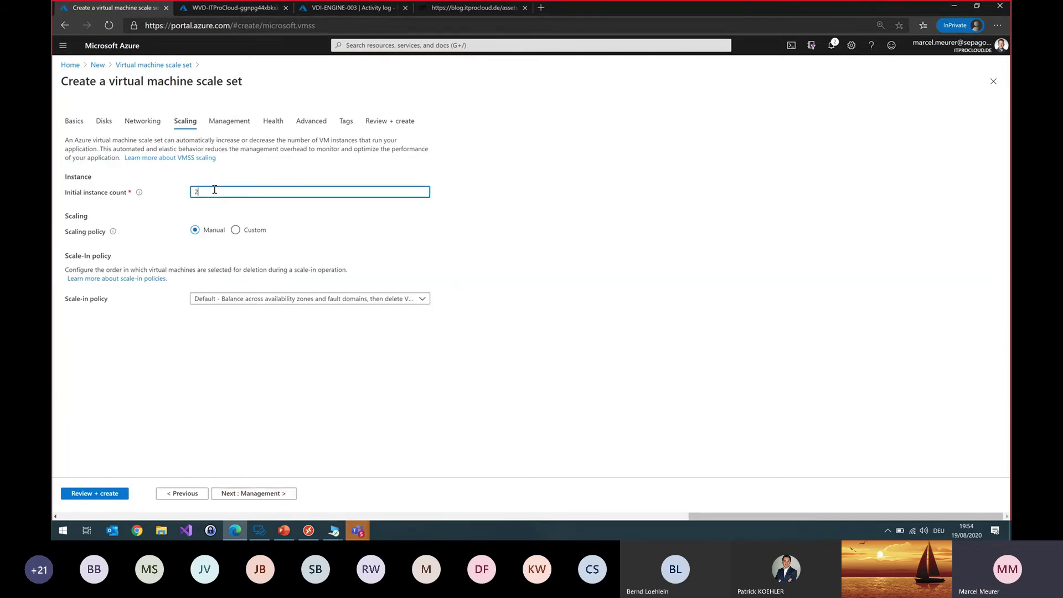
left_click(236, 230)
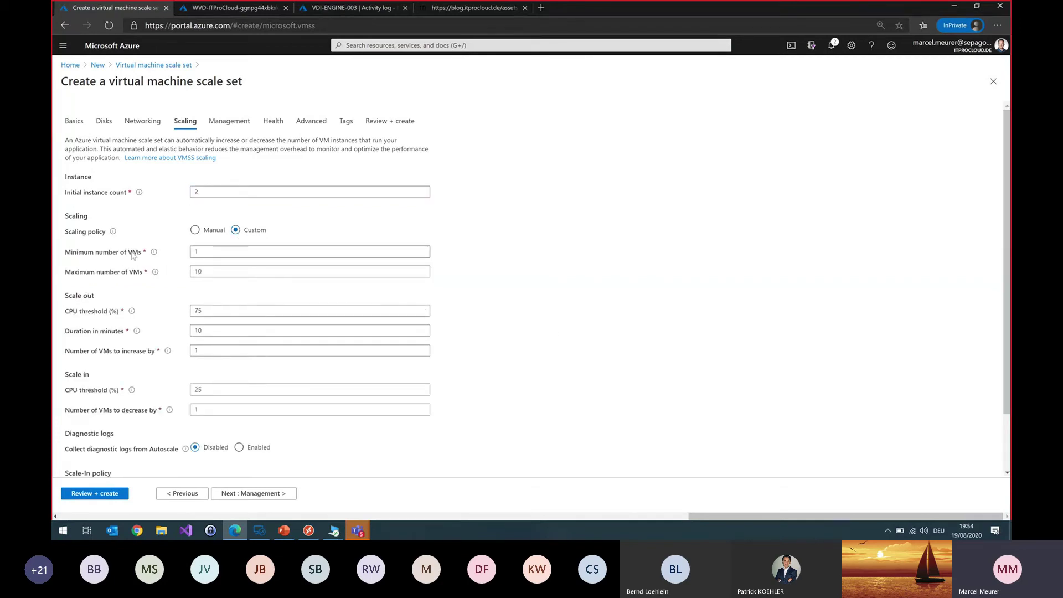
Set the number of VMs to increase by on scale out to 3, and review the scale-out and scale-in CPU thresholds.
scroll(160, 276, "down", 1)
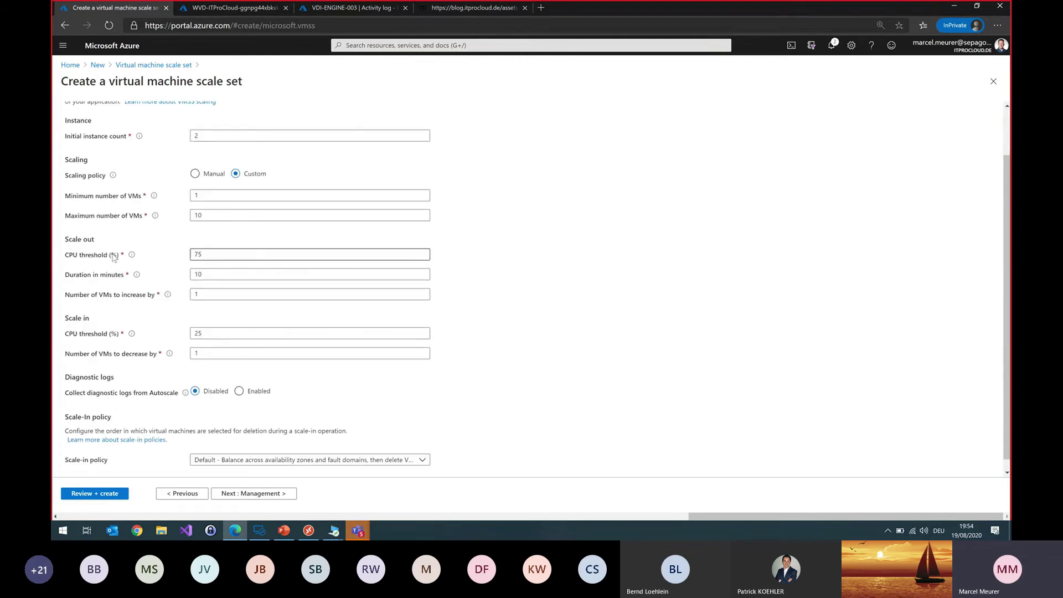
left_click_drag(218, 256, 193, 254)
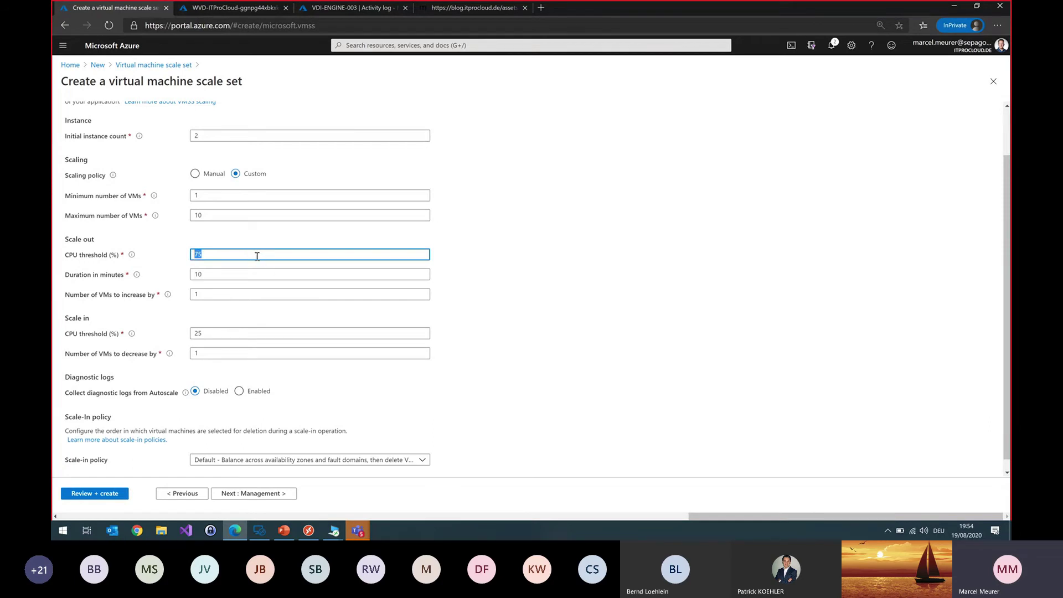
key("Tab")
key("Tab")
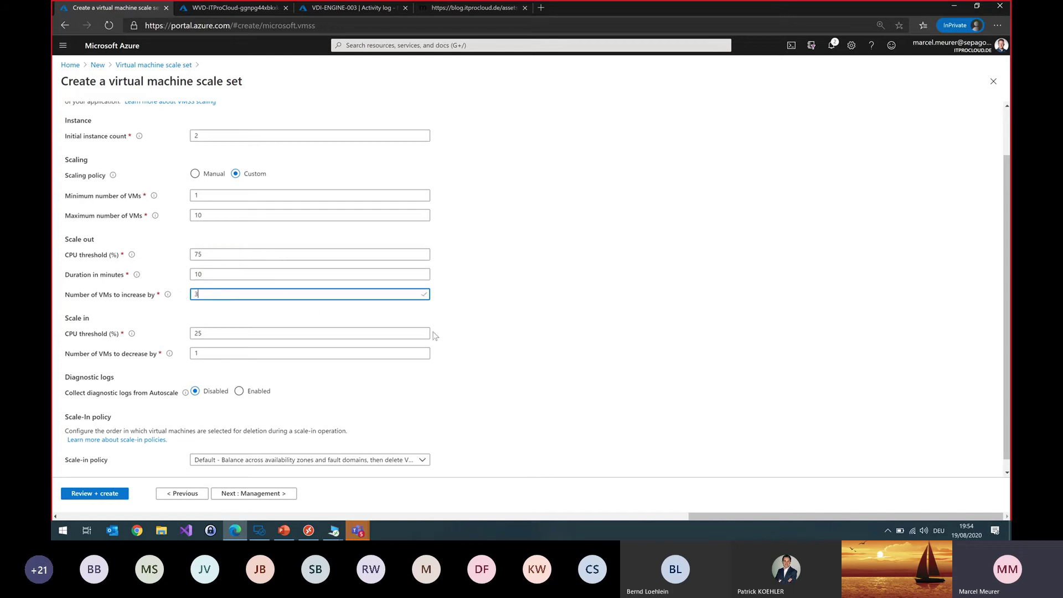
left_click(501, 385)
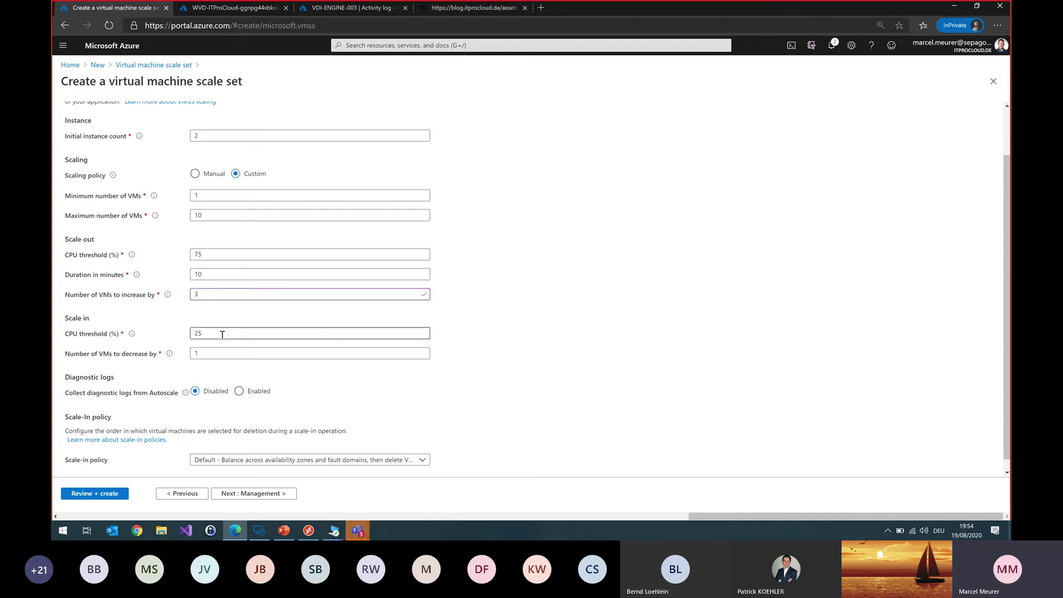
left_click_drag(222, 334, 188, 340)
left_click(507, 351)
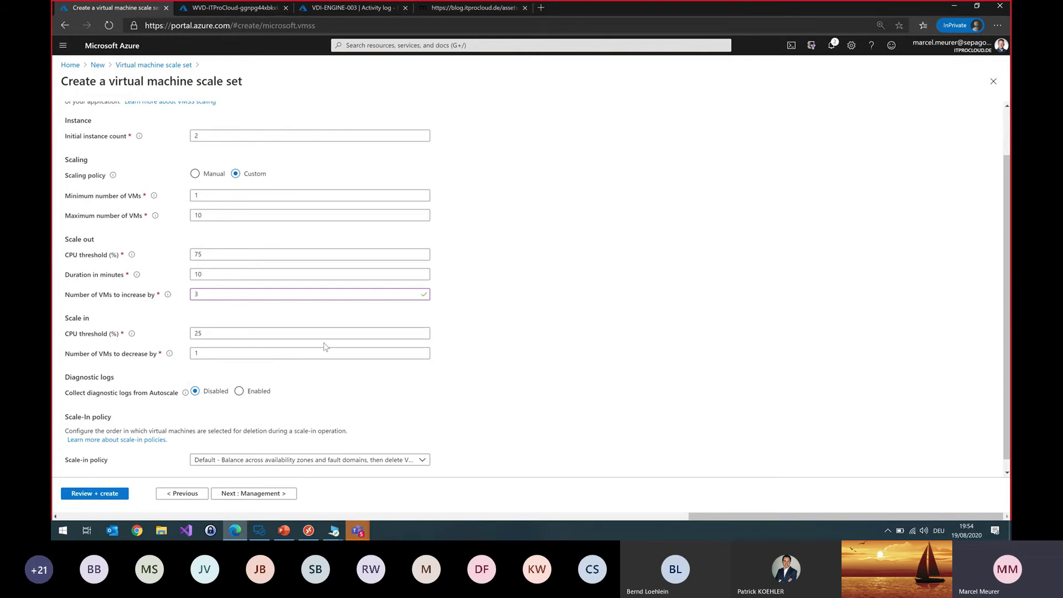
Review the number of VMs to decrease by and the scale-in policy, and minimize the browser window.
left_click(208, 352)
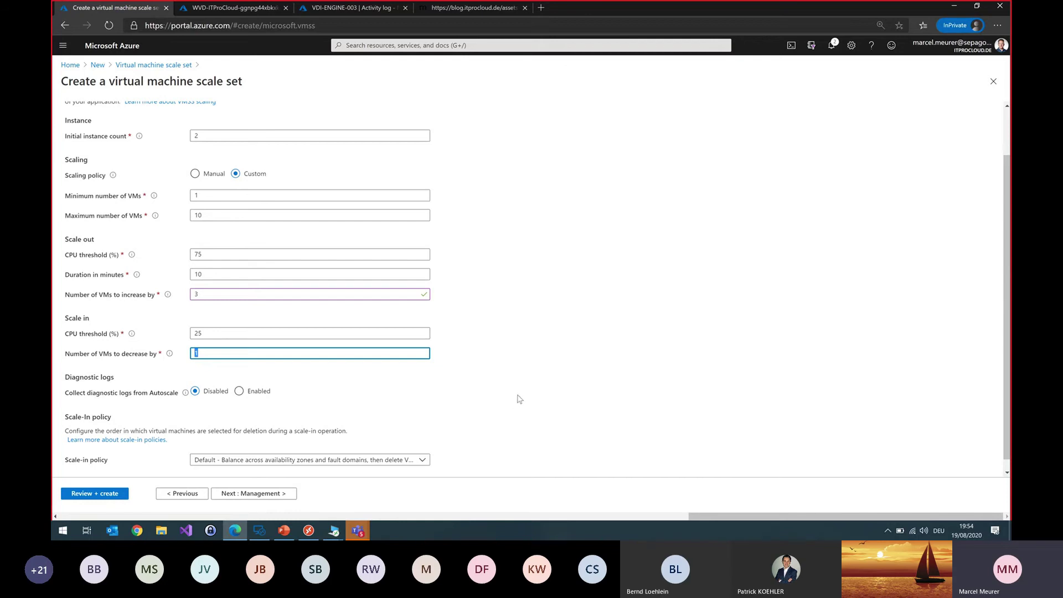
scroll(519, 399, "down", 1)
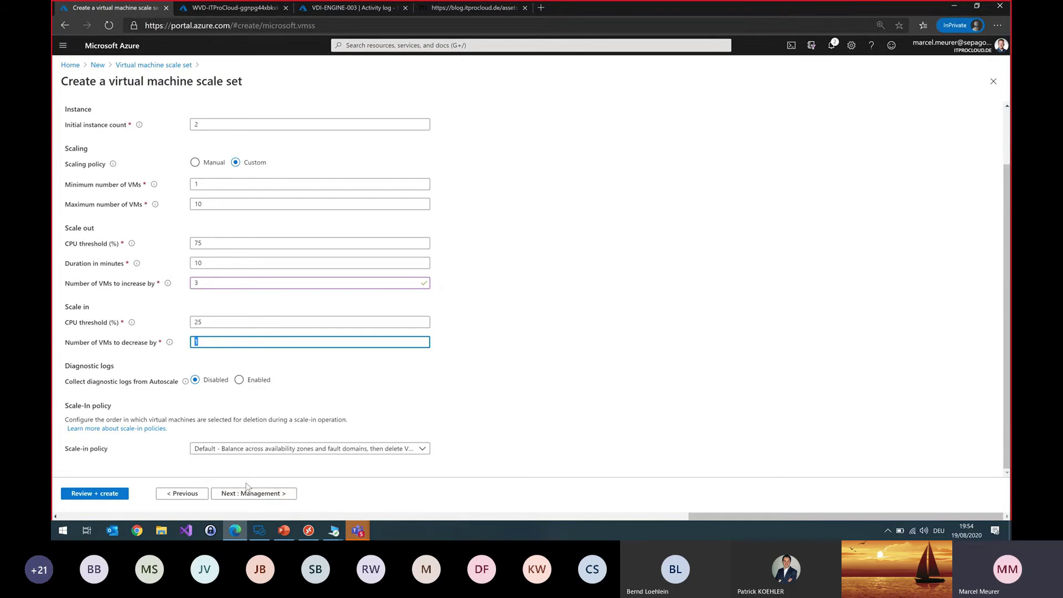
left_click(954, 7)
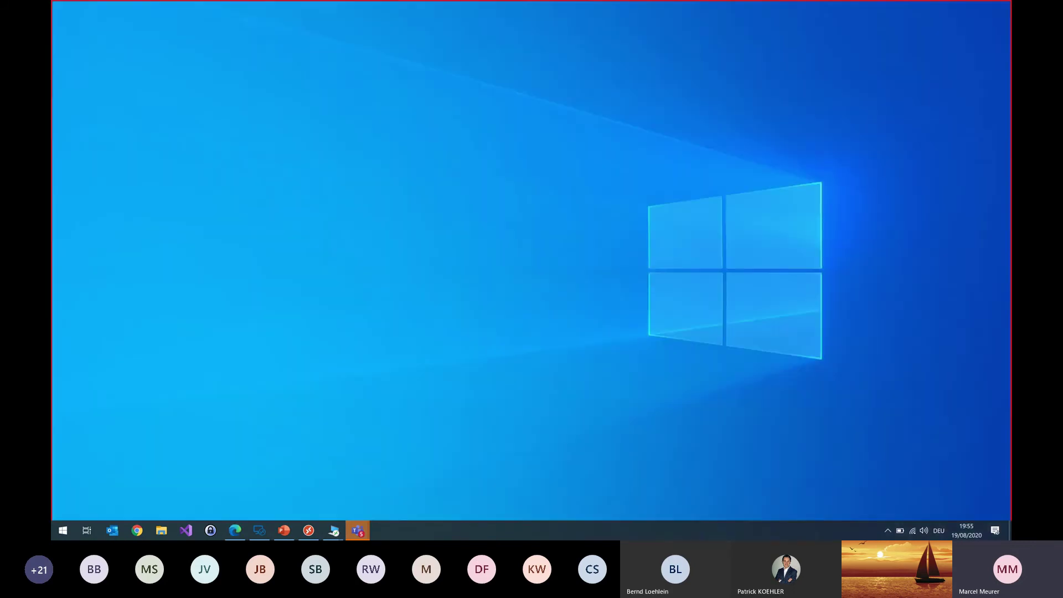
Switch to WVDAdmin, refresh the Meetup-Ephemeral session hosts and view the details of host WVD-Meetup-E0.
left_click(259, 530)
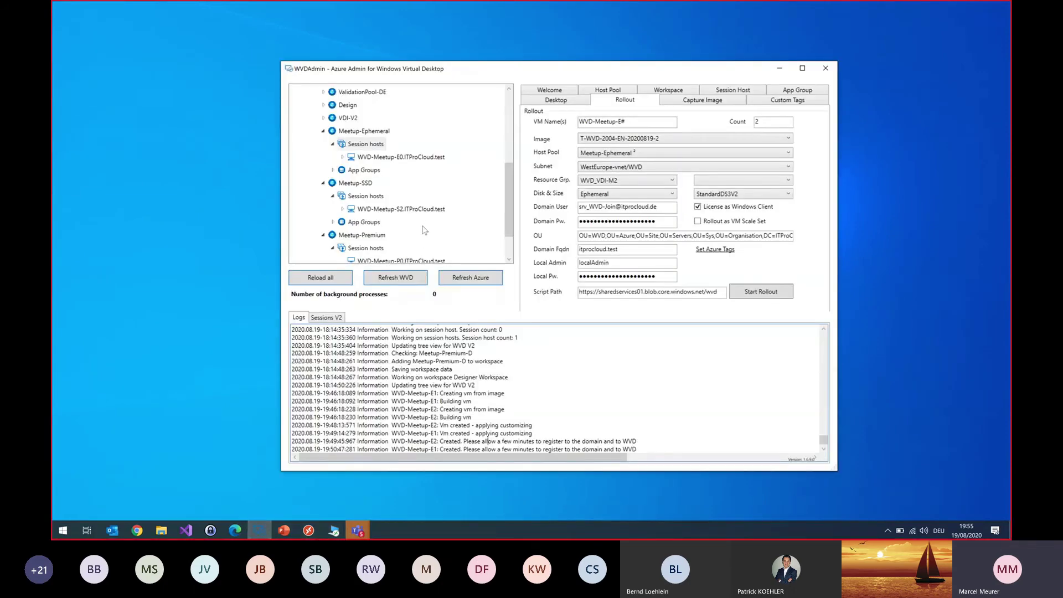
right_click(371, 145)
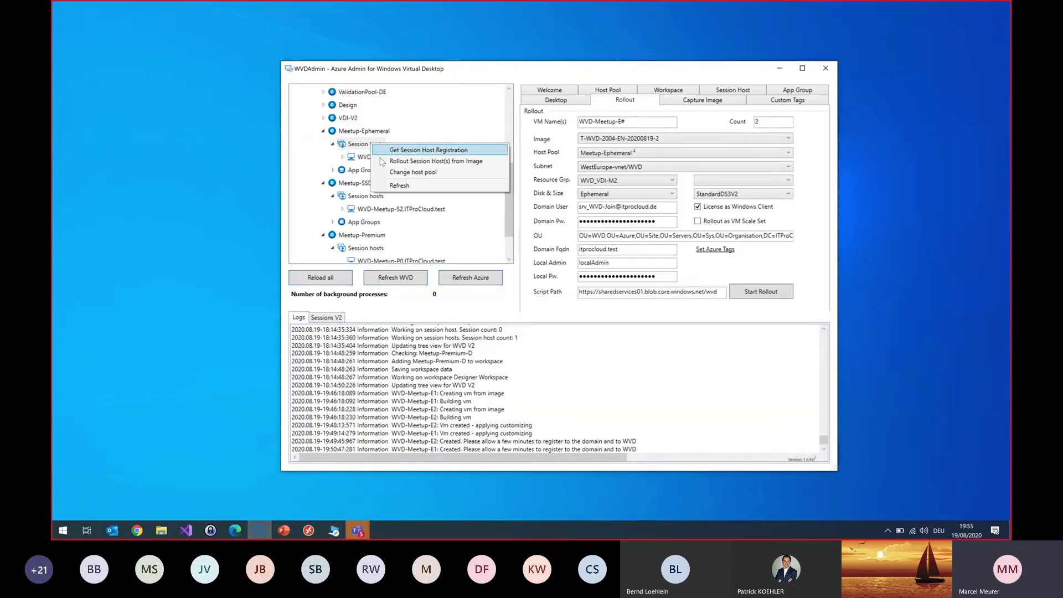
left_click(412, 187)
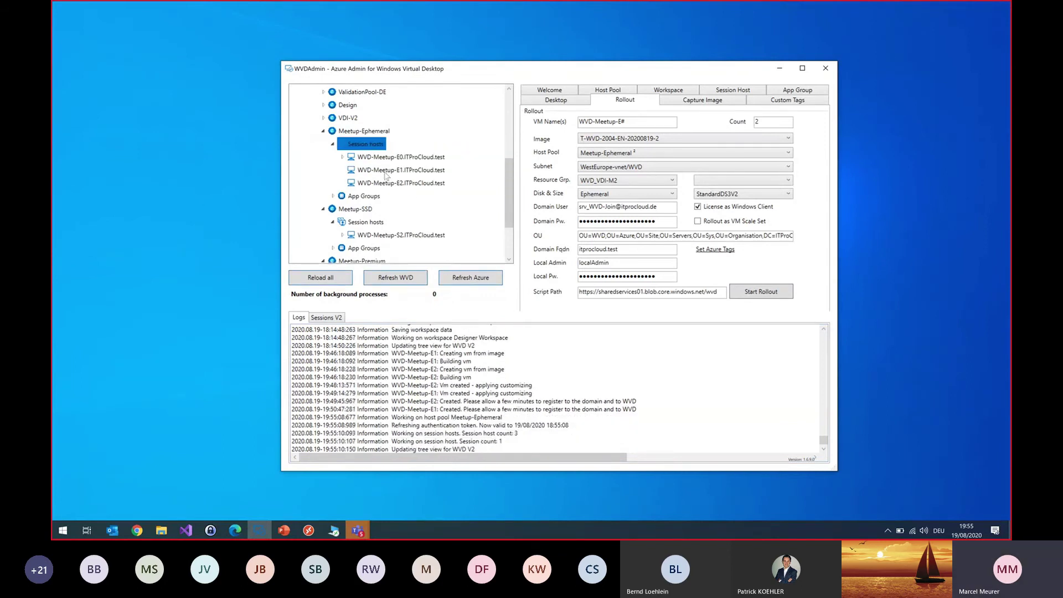
left_click(385, 174)
left_click(389, 160)
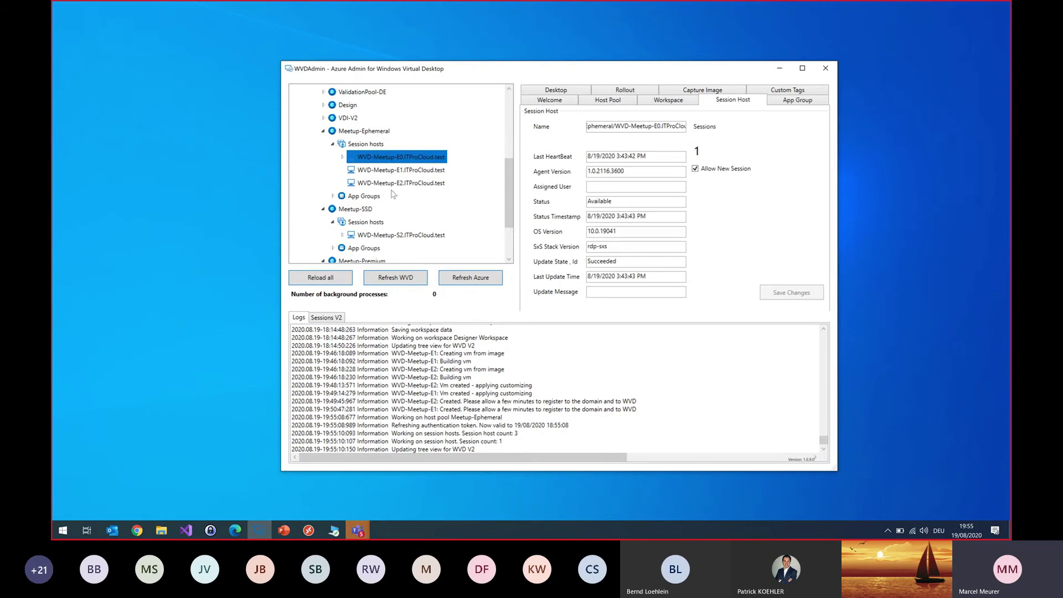
Start creating a session host from the image T-WVD-2004-EN-20200819-2 in the WVDTEMPLATES group.
scroll(372, 208, "up", 3)
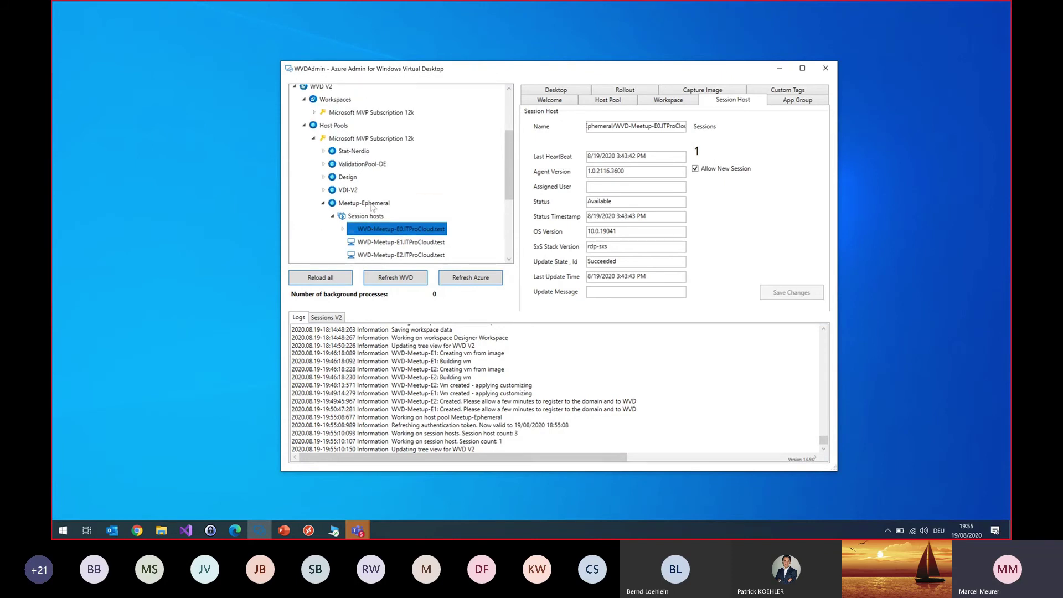
scroll(373, 200, "up", 5)
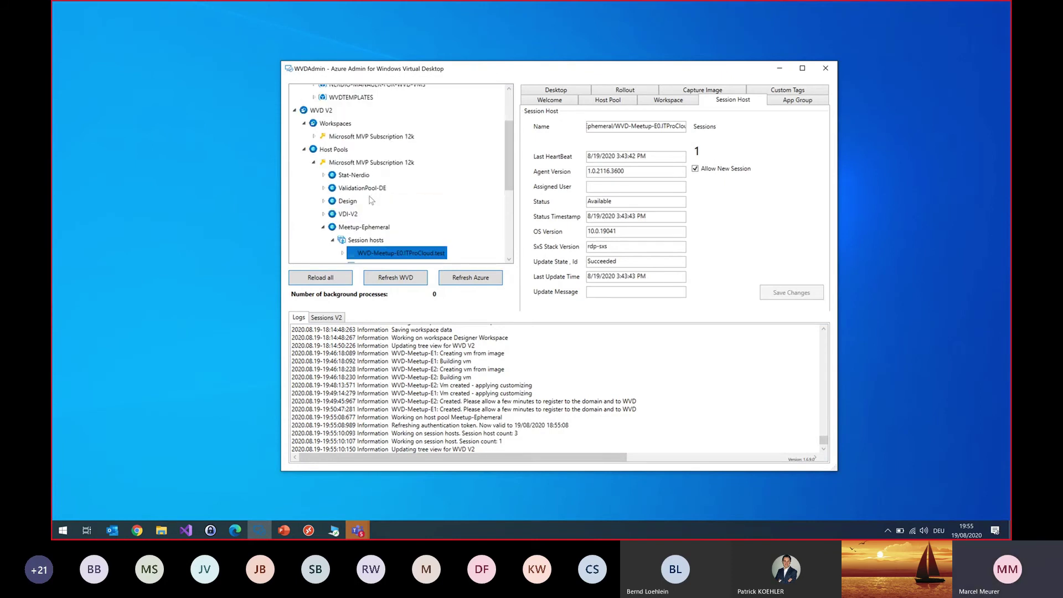
scroll(412, 161, "up", 1)
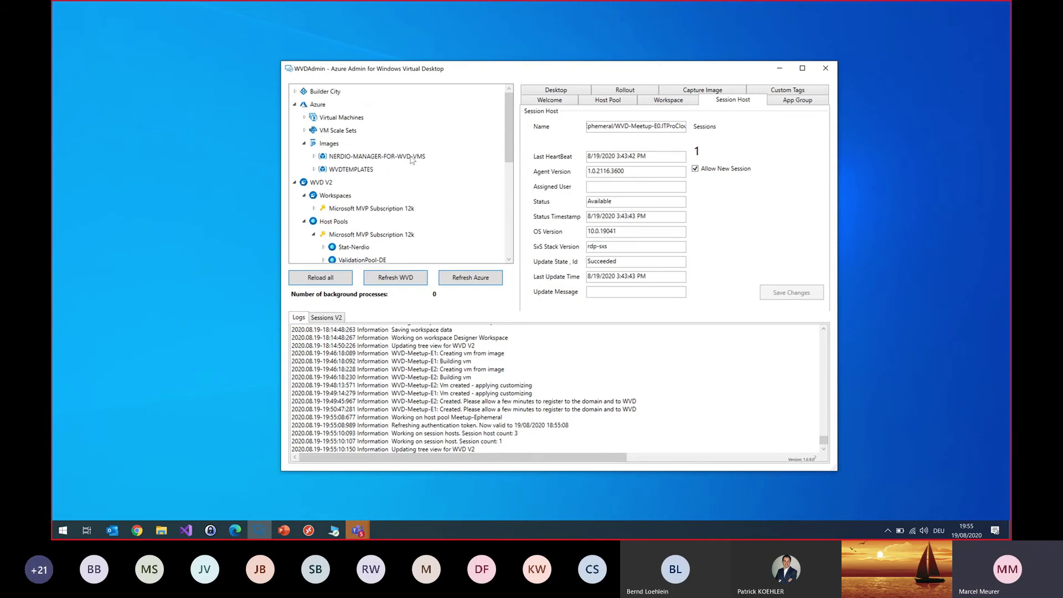
left_click(314, 170)
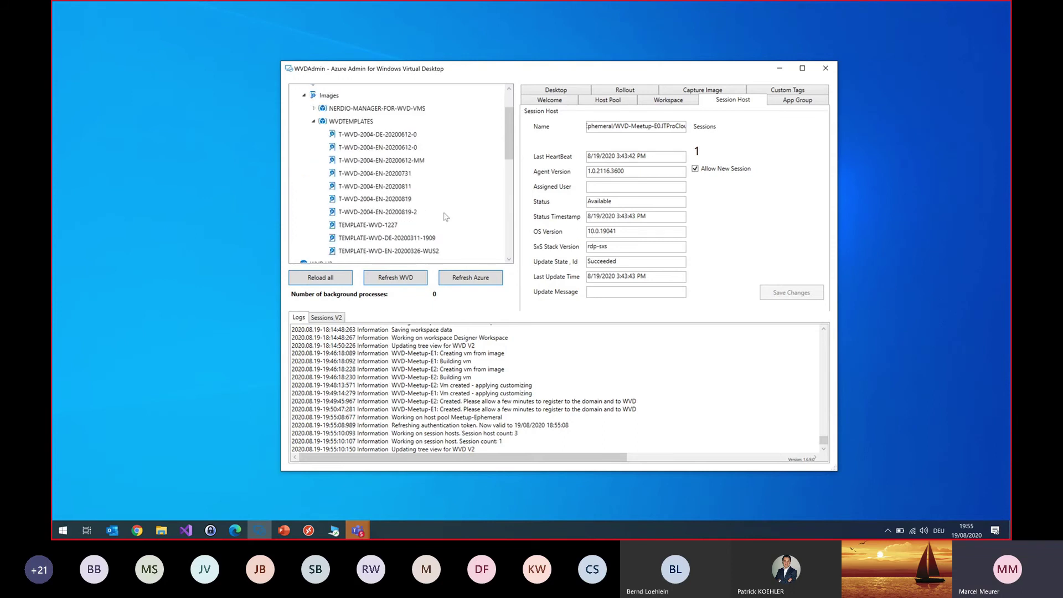
left_click(403, 212)
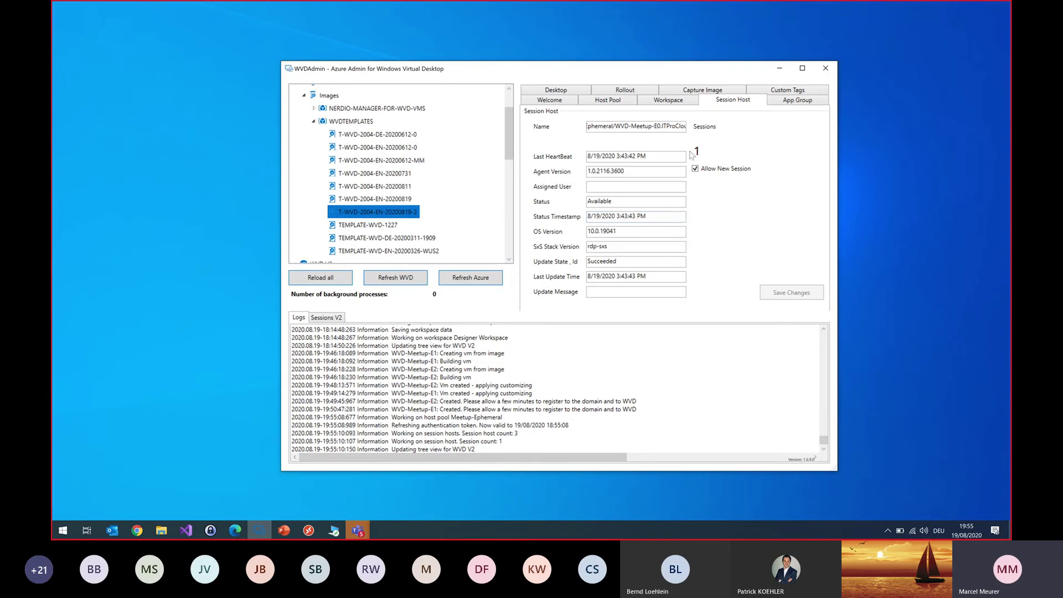
right_click(414, 216)
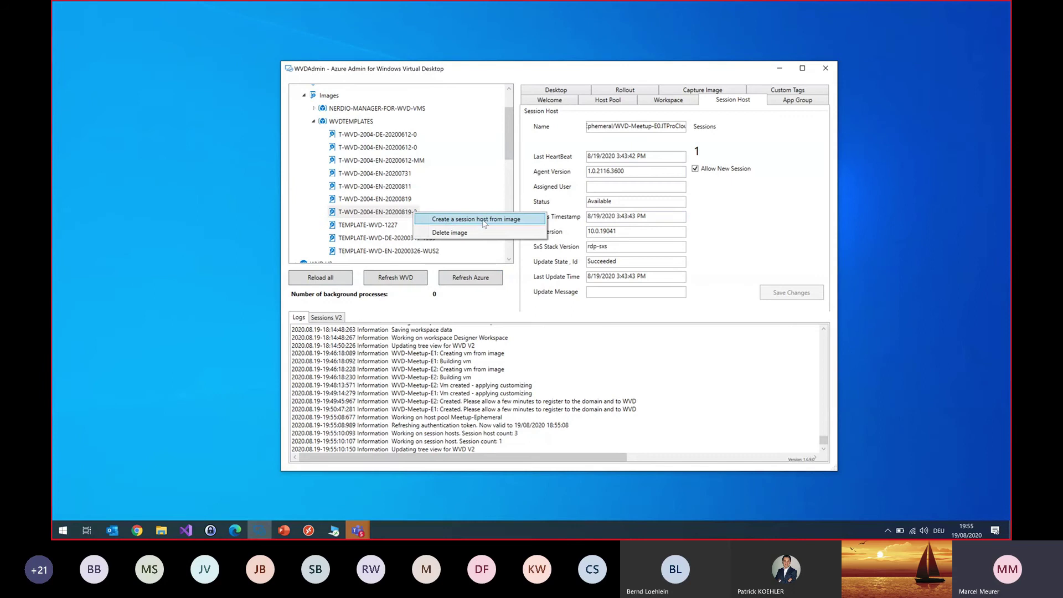
left_click(483, 223)
Set the rollout's VM name to TESTA, the host pool to Meetup-SSD and the resource group to WVD_VDI-M2.
left_click_drag(631, 121, 548, 117)
type("TESTA")
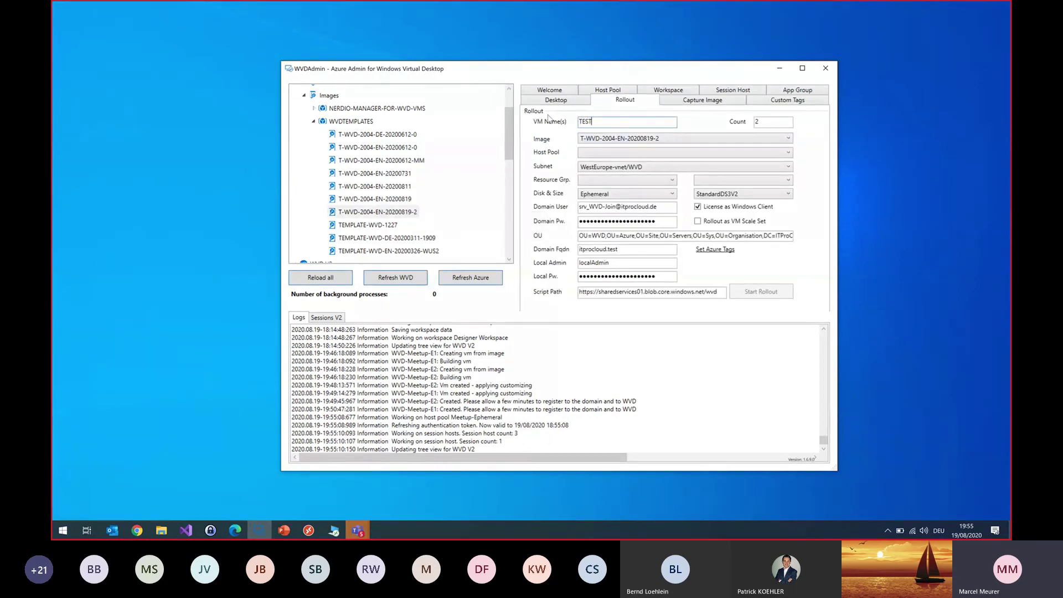
left_click(631, 153)
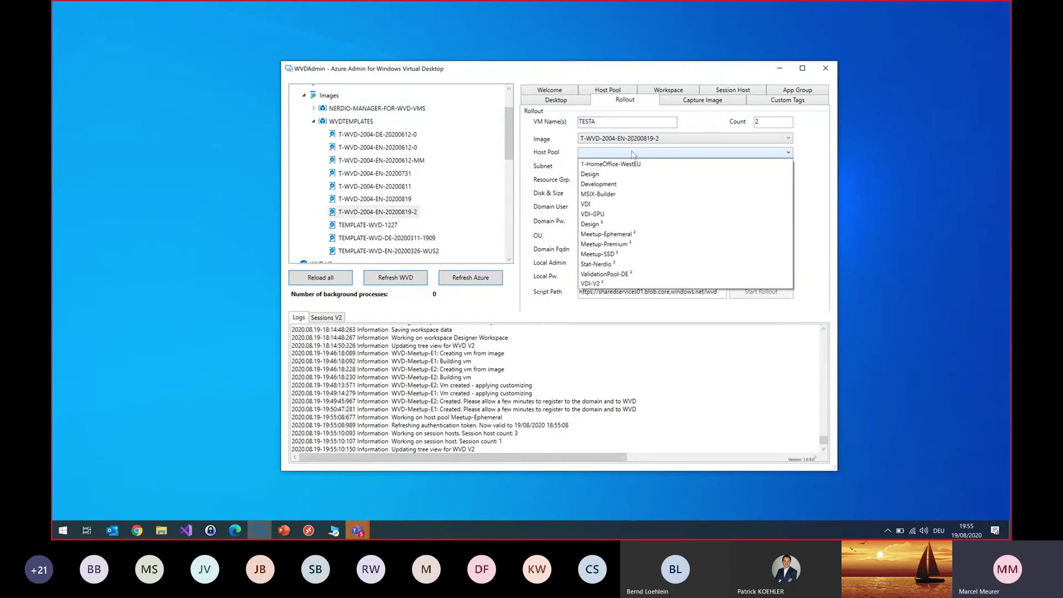
left_click(633, 154)
left_click(633, 154)
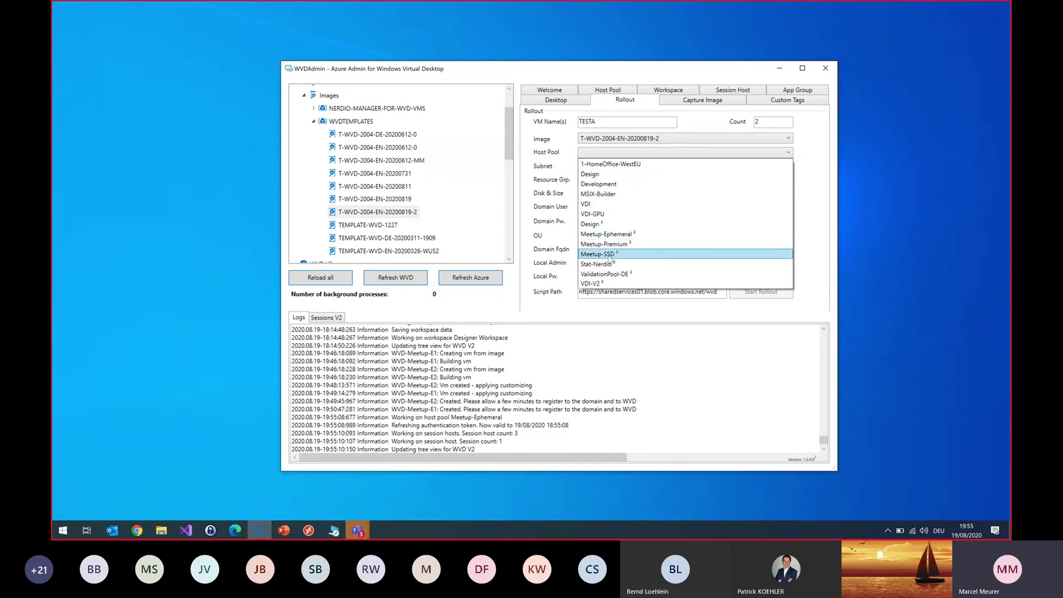
left_click(602, 255)
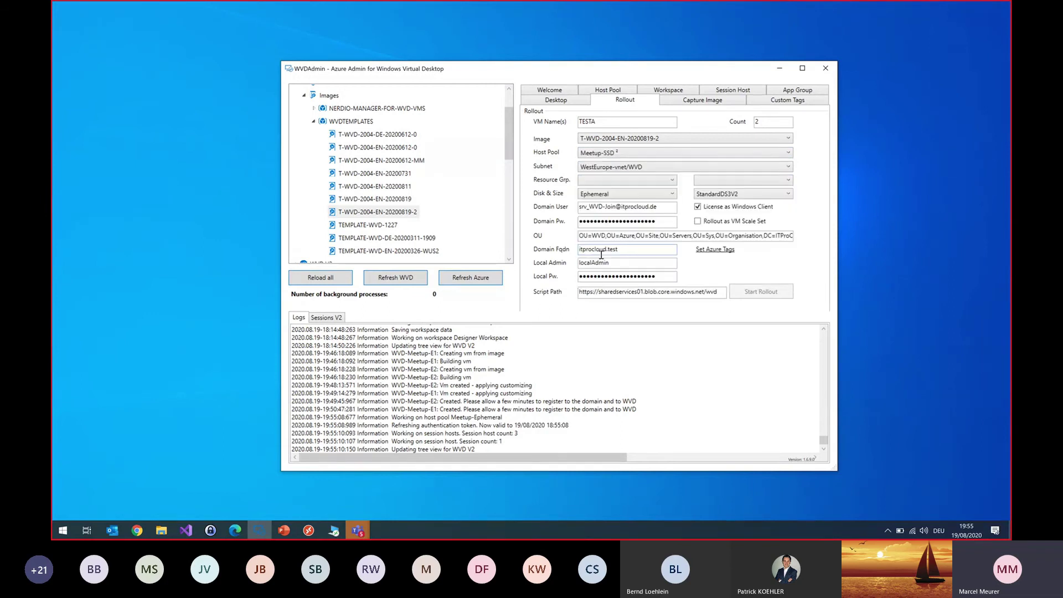
left_click(665, 184)
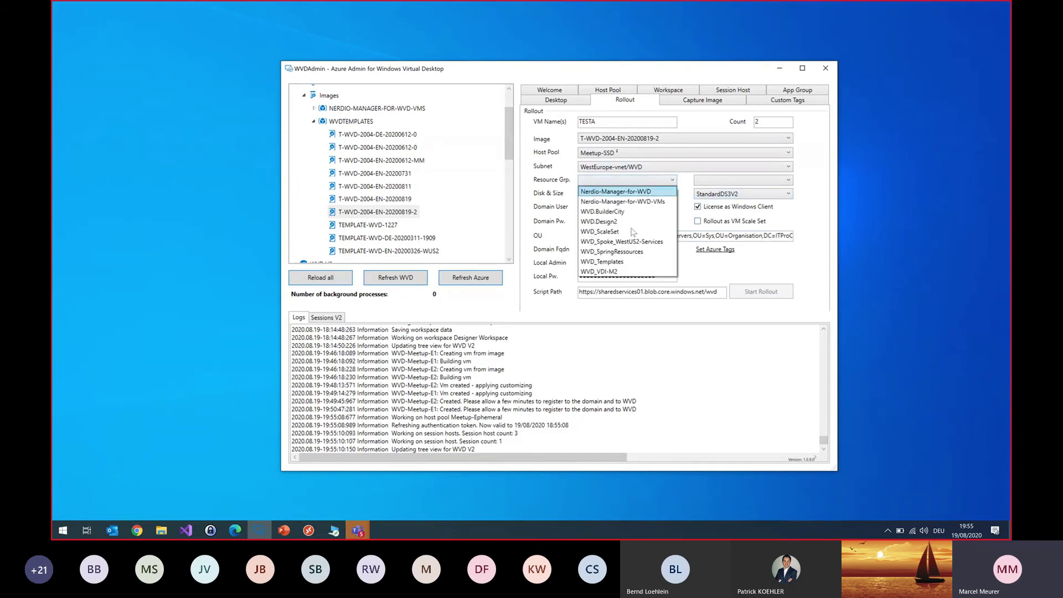
left_click(615, 272)
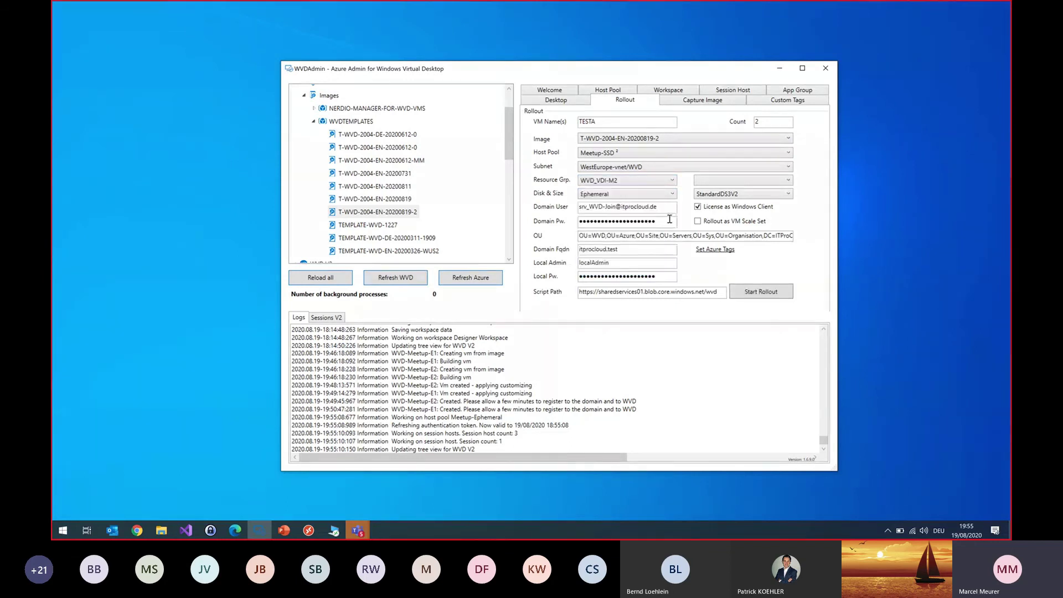
Set the disk type to StandardSSDLRS, enable rollout as a VM scale set and choose the VM size StandardDS3v2.
left_click(603, 195)
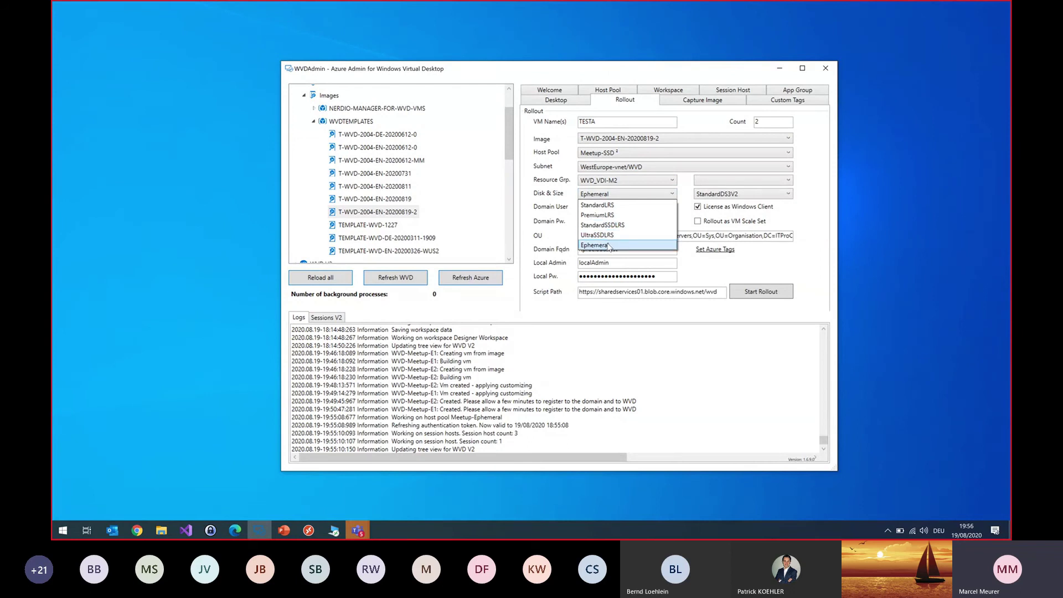
left_click(614, 224)
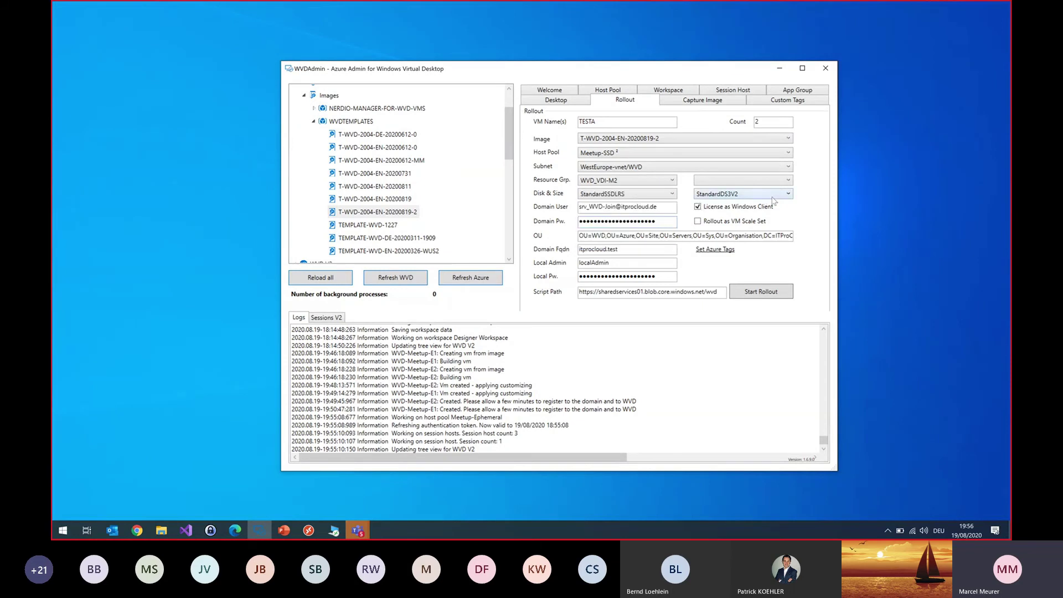
left_click(722, 224)
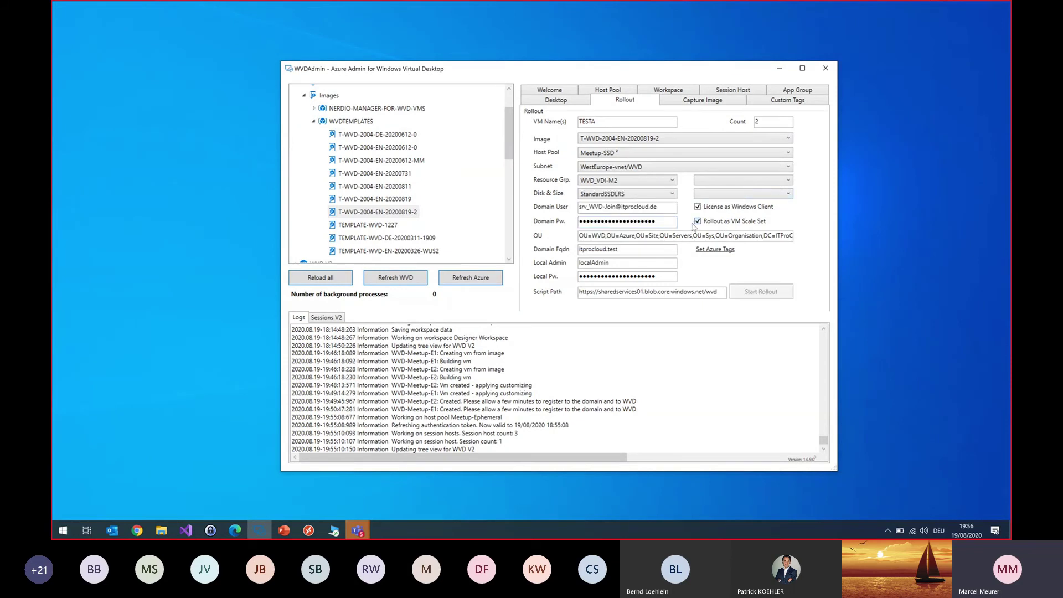
left_click(788, 194)
left_click_drag(788, 223, 792, 301)
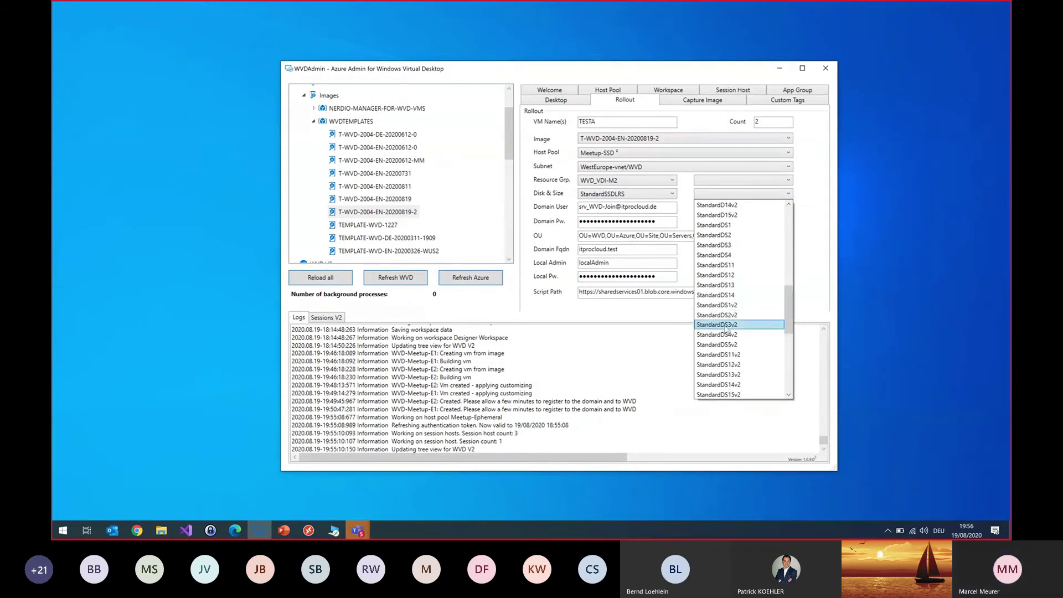
left_click(727, 326)
Set the VM count to 3 and start the scale set rollout, checking its entries in the log.
double_click(772, 121)
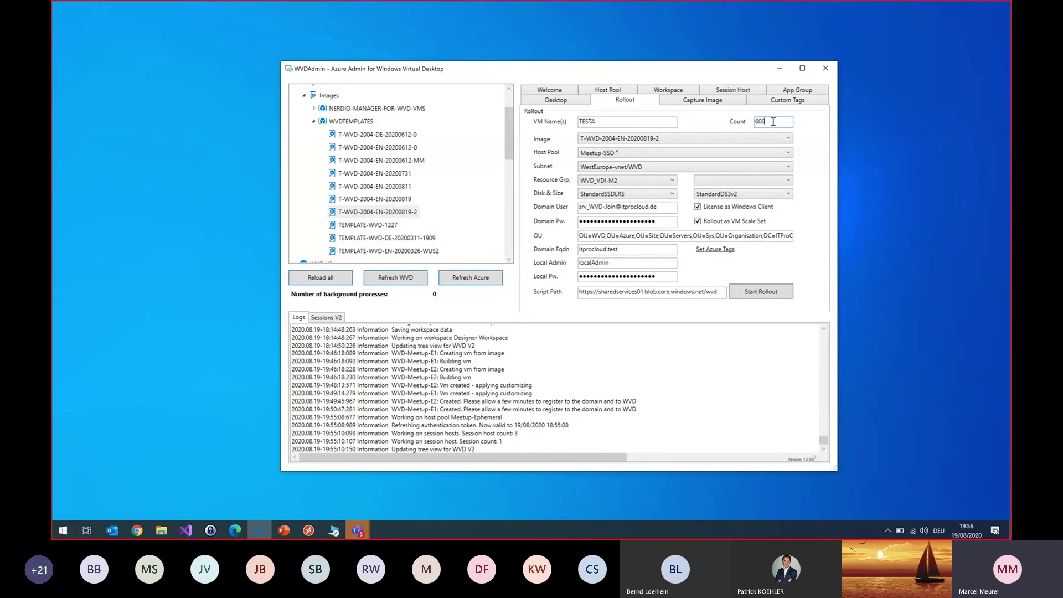
key("ctrl+a")
type("3")
double_click(762, 295)
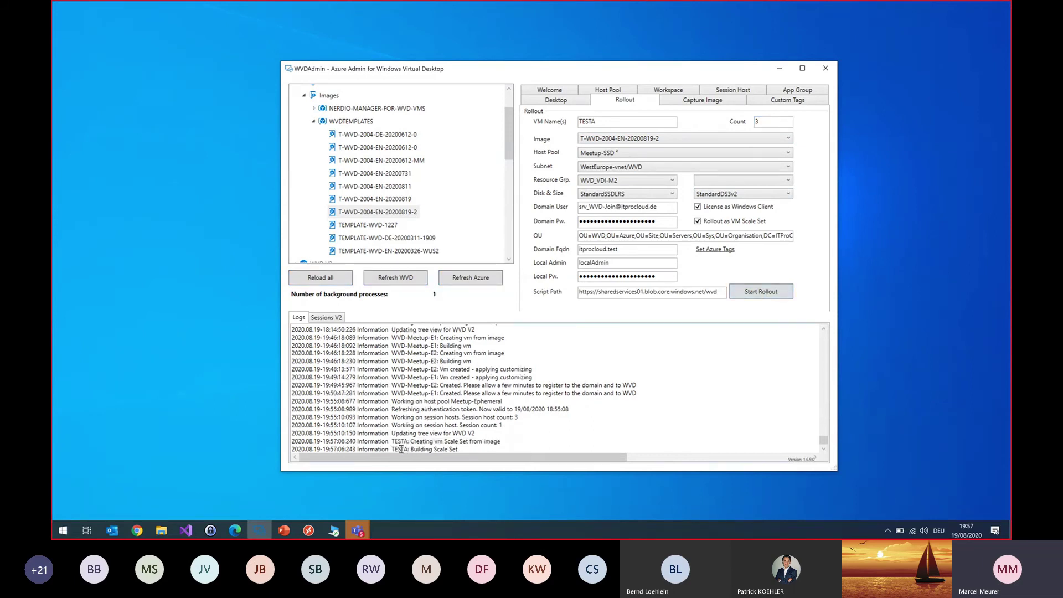
left_click_drag(401, 449, 448, 449)
left_click(531, 447)
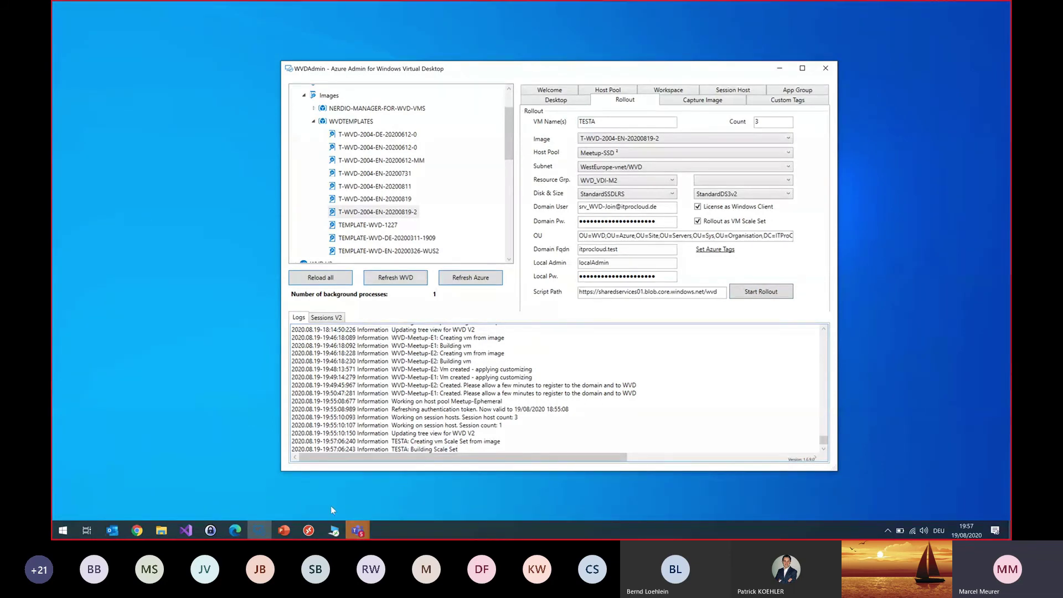
Switch to the Azure portal in the browser and return to its home page, discarding the unsaved scale set configuration.
key("alt+Tab")
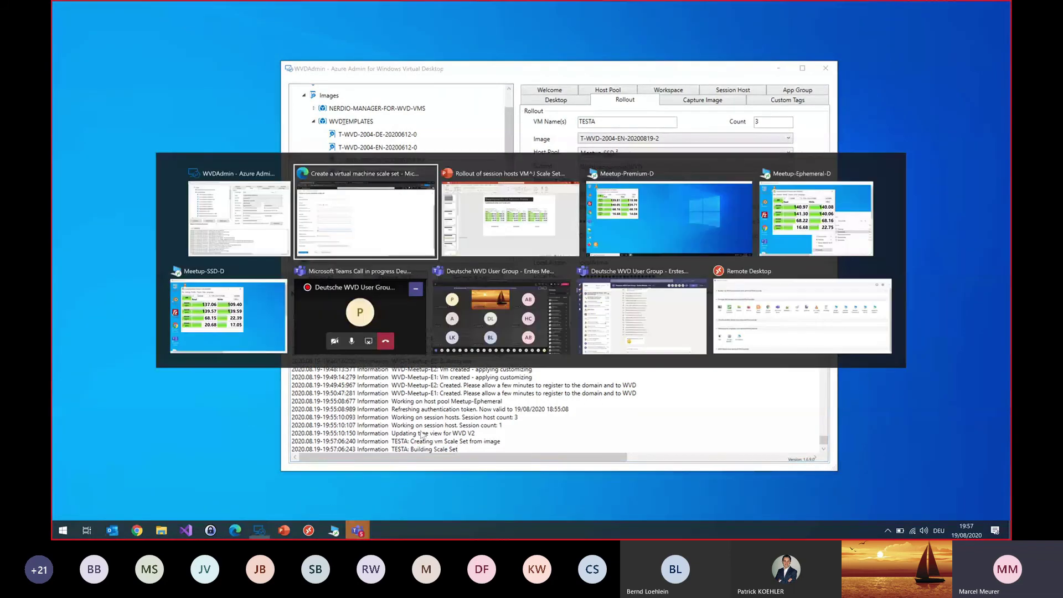
left_click(345, 234)
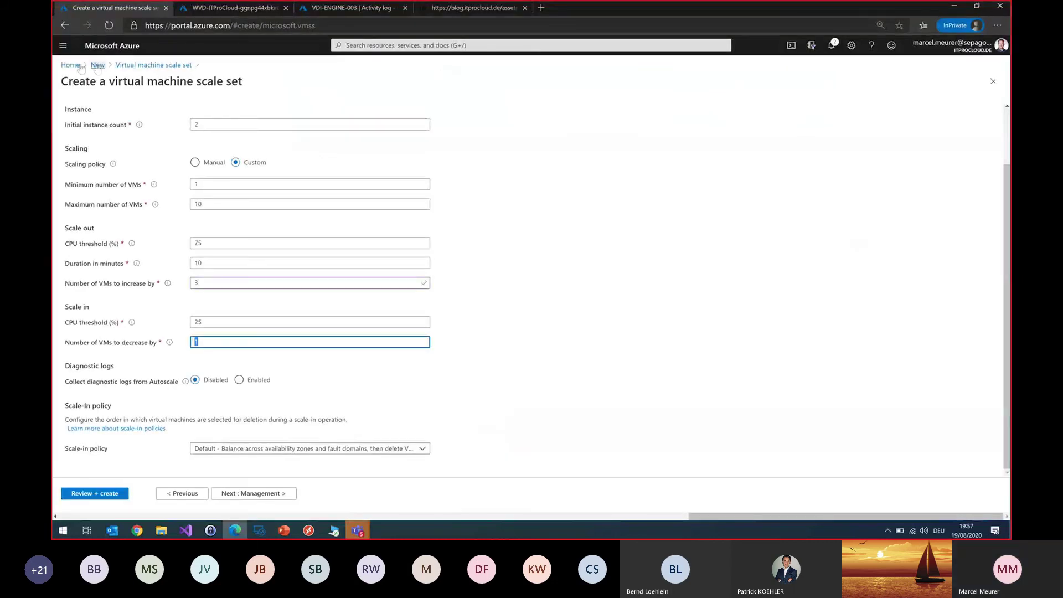
left_click(71, 65)
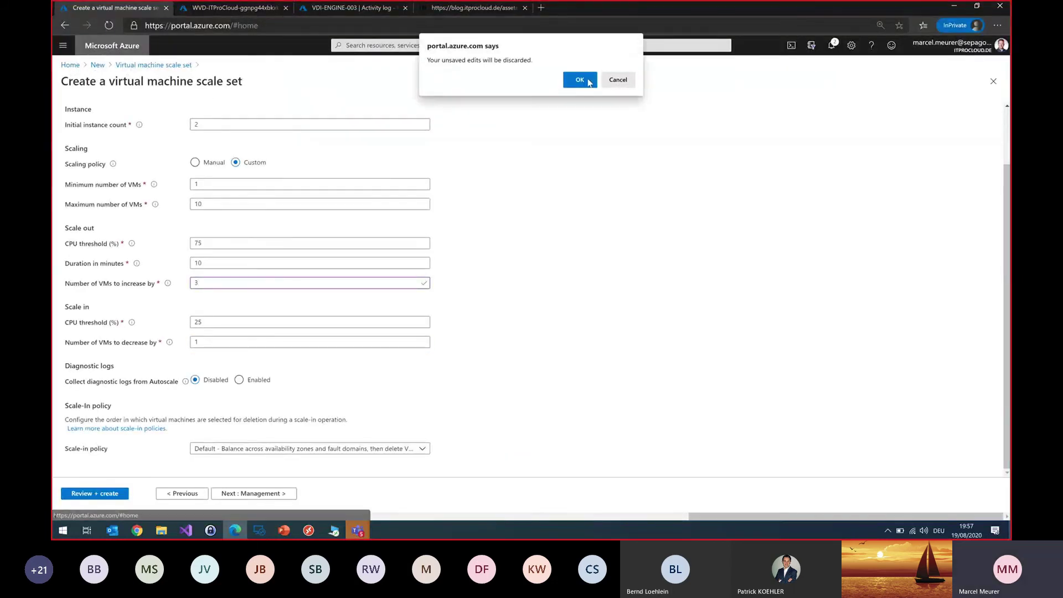
left_click(580, 72)
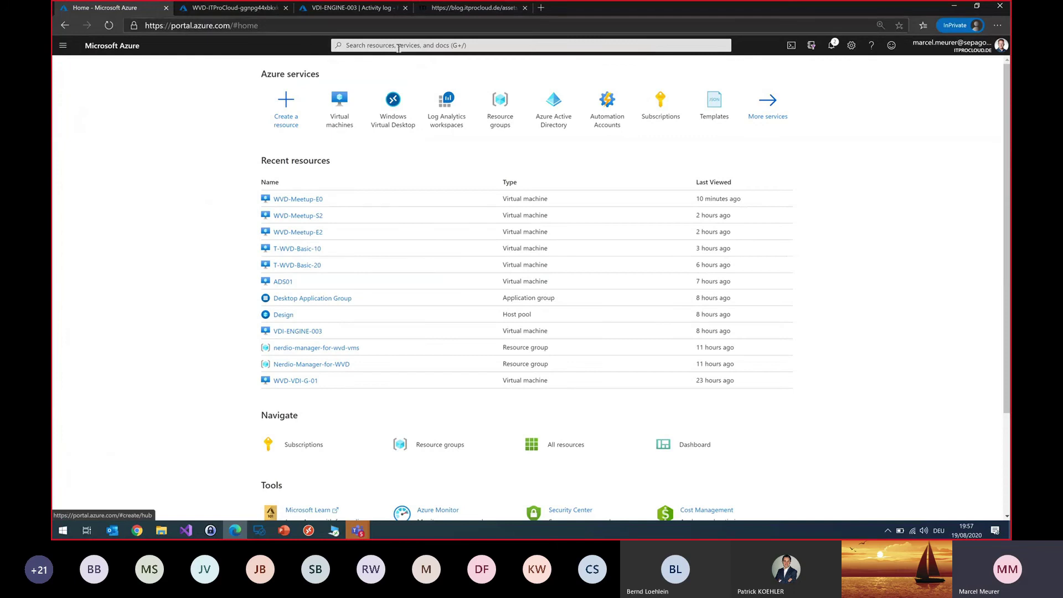
Search the portal for "scale s", open the virtual machine scale sets overview and refresh the list.
left_click(400, 47)
type("scale")
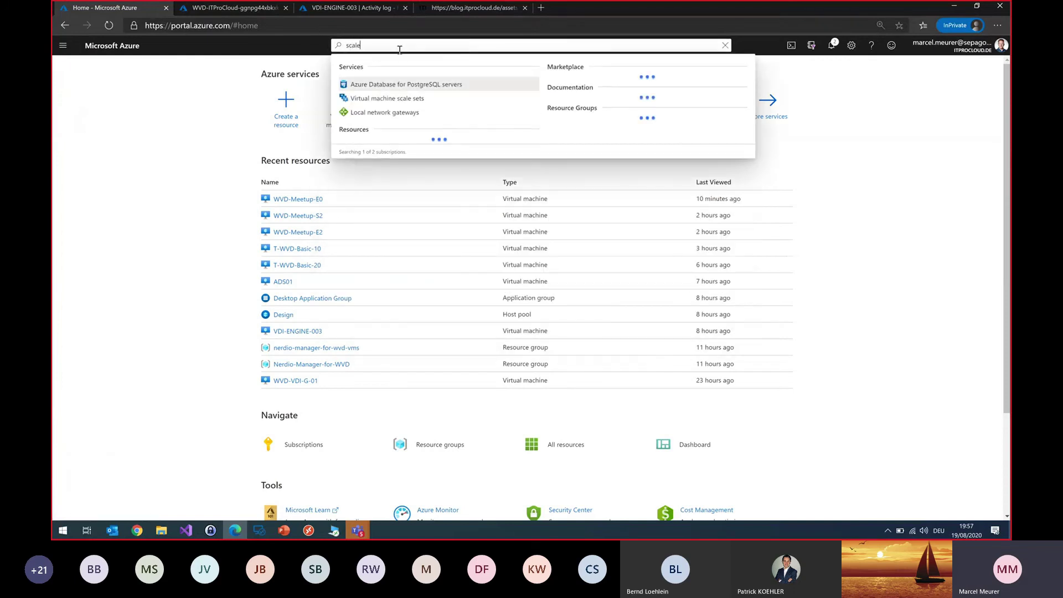
type(" s")
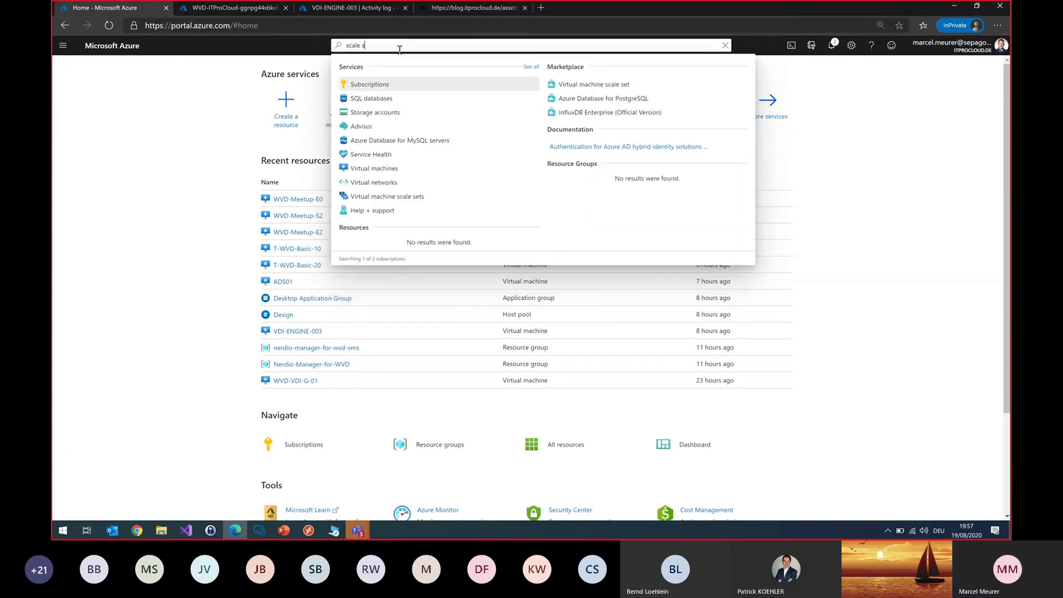
left_click(401, 197)
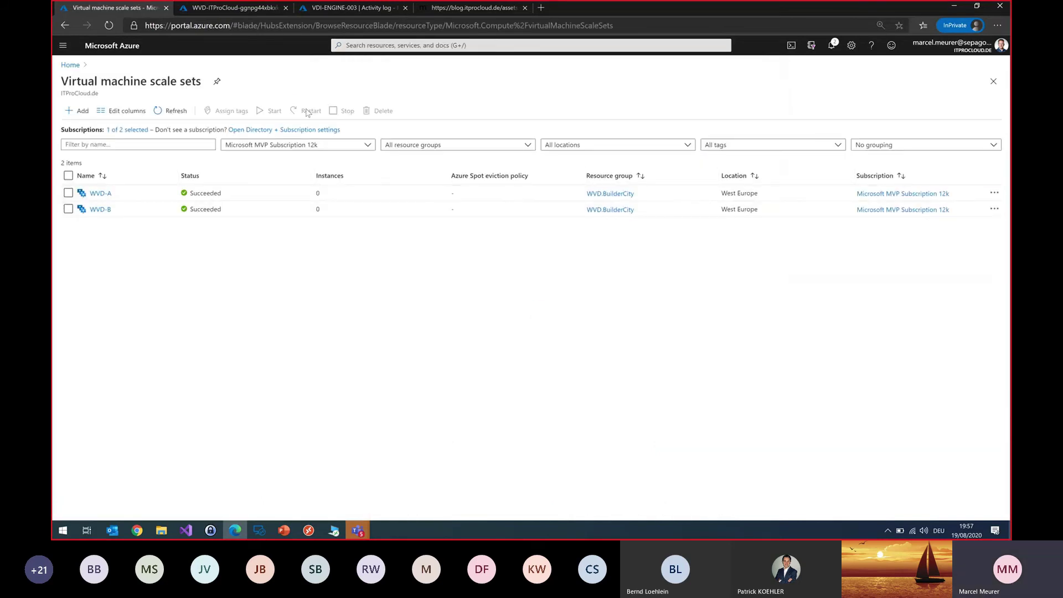
left_click(175, 112)
left_click(176, 113)
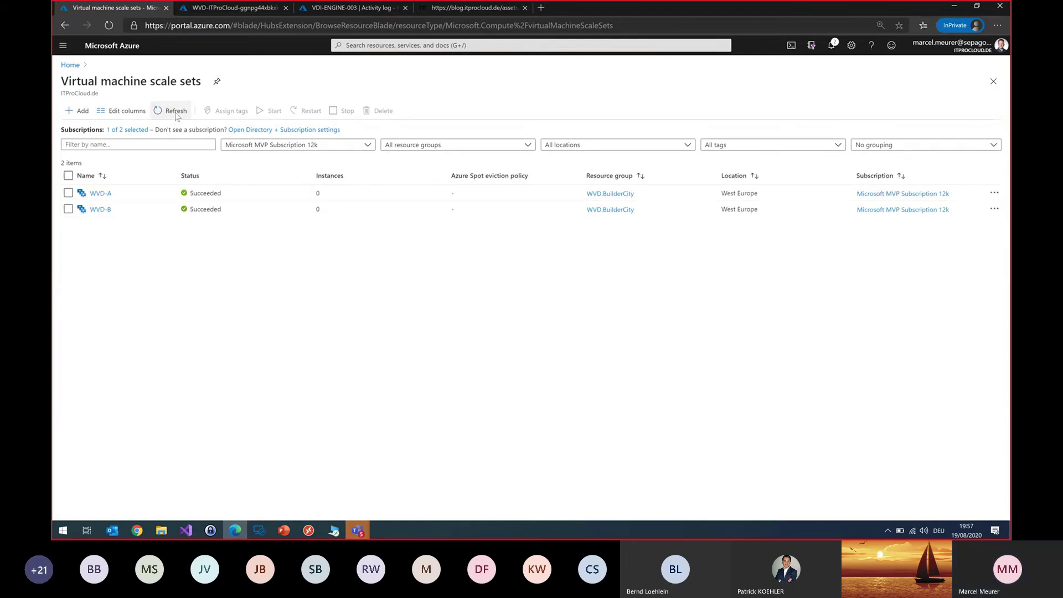
Check the WVDAdmin rollout log, then refresh the portal's scale set list and open the instances of TESTA.
key("alt+Tab")
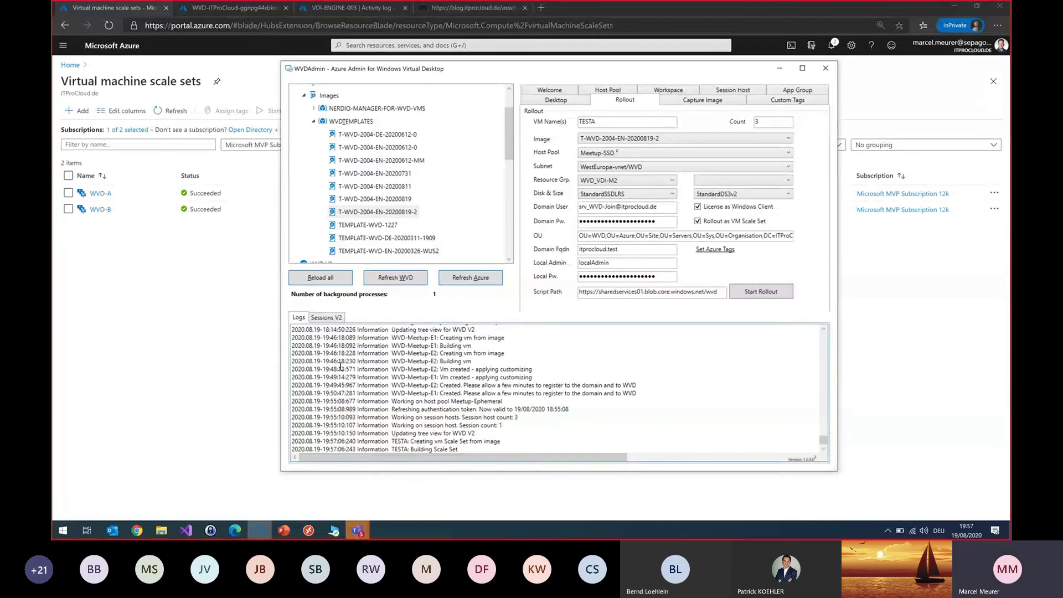
key("alt+Tab")
left_click(179, 110)
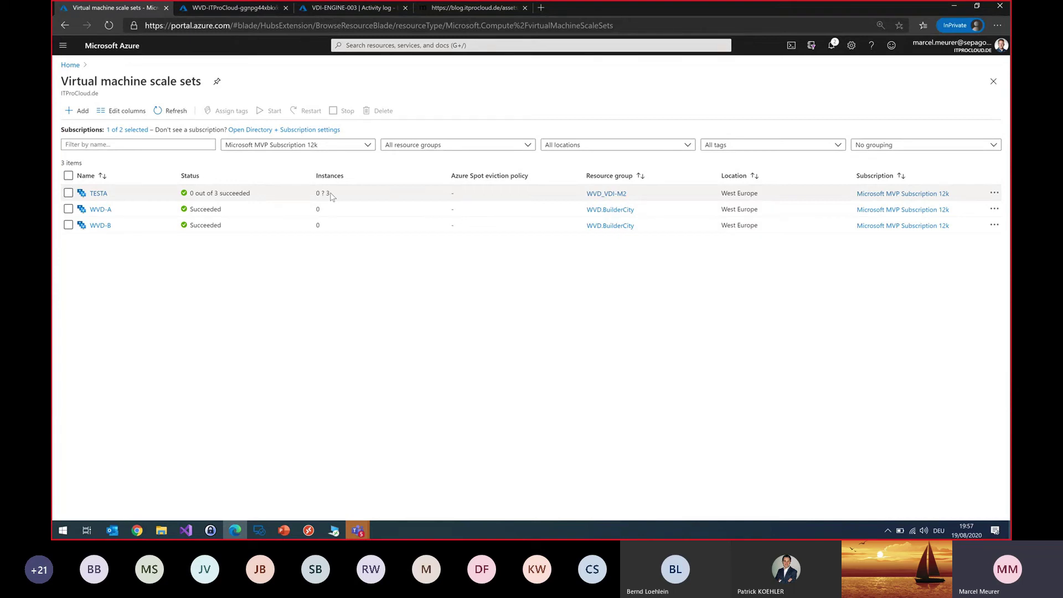
left_click(98, 194)
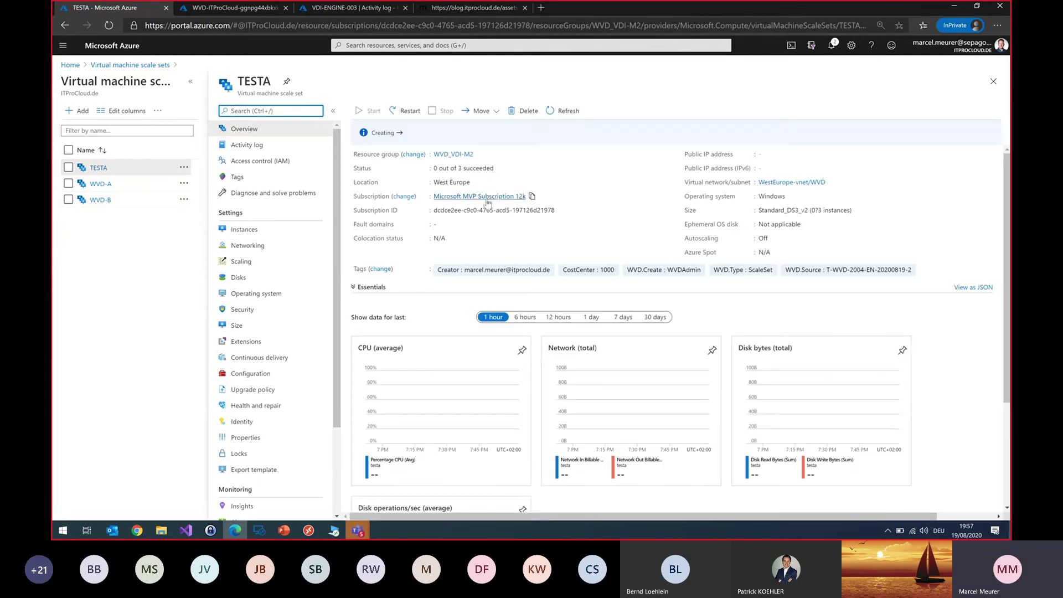
left_click(244, 229)
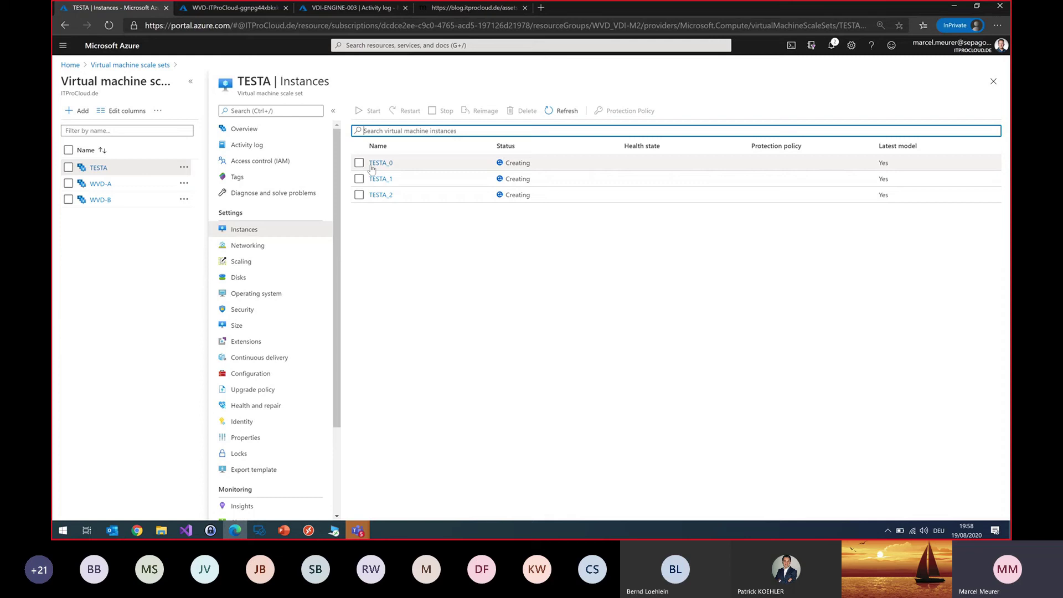
Set the manual scale instance count of scale set WVD-A to 1 and save it.
left_click(106, 185)
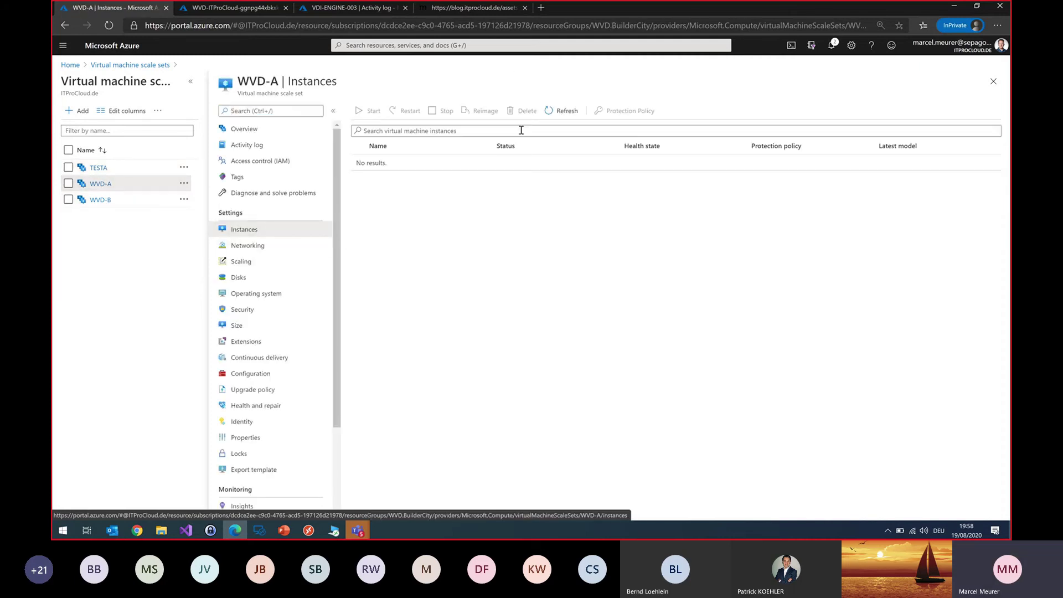
left_click(245, 262)
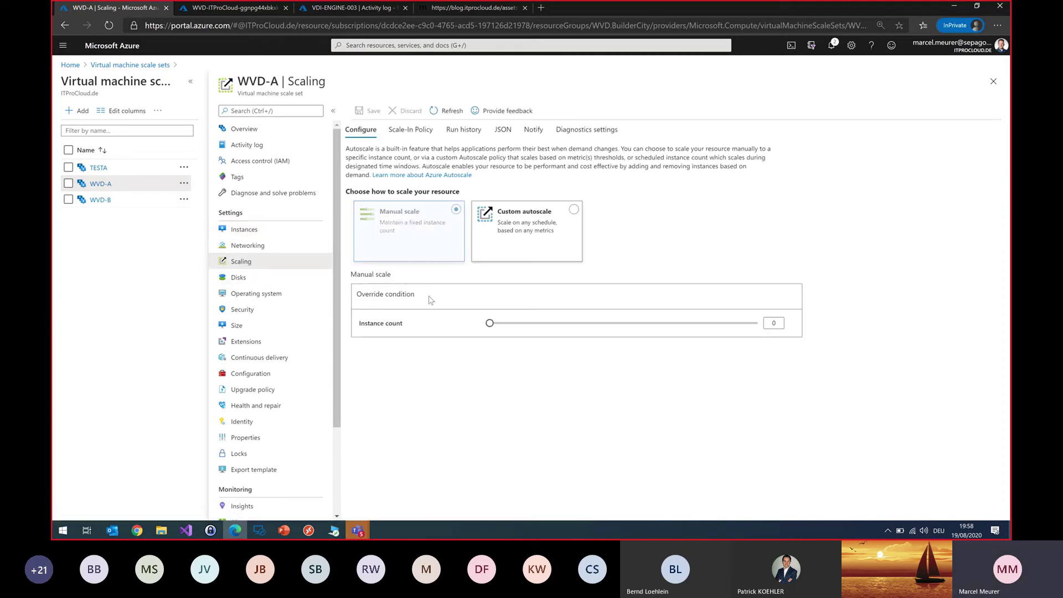
left_click(774, 322)
key("Delete")
type("1")
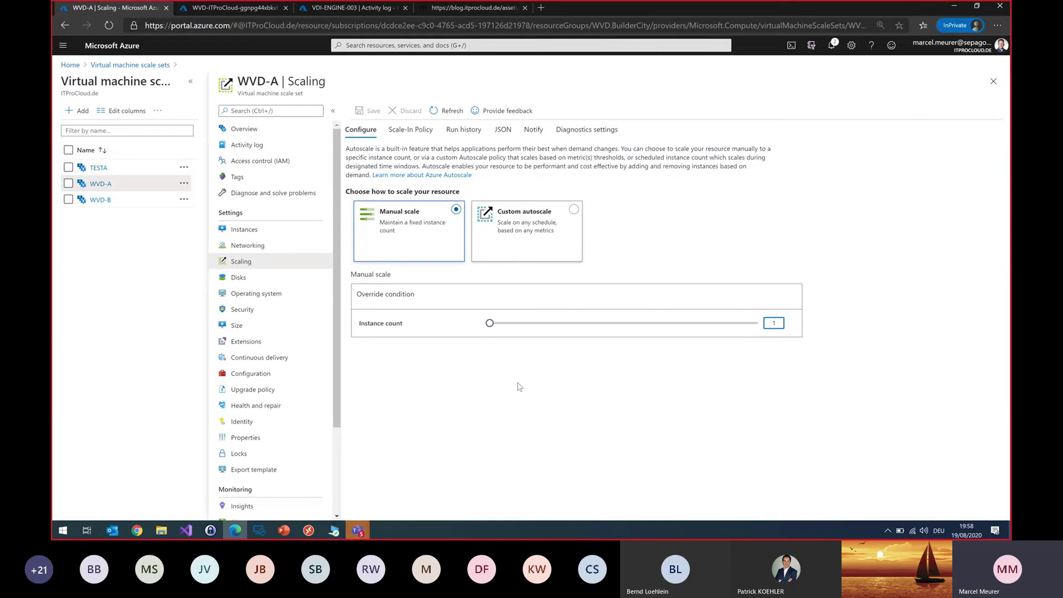
left_click(365, 110)
Switch to WVDAdmin, collapse the images and expand the VM scale sets down to WVD-A and WVD-B in WVD.BUILDERCITY.
left_click(258, 530)
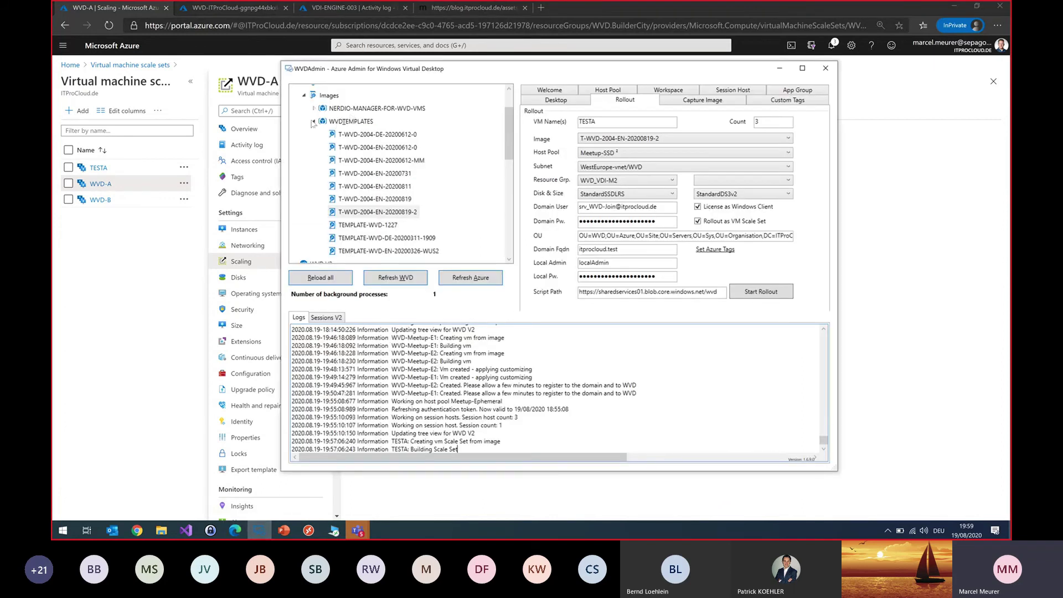
left_click(312, 123)
scroll(316, 139, "up", 2)
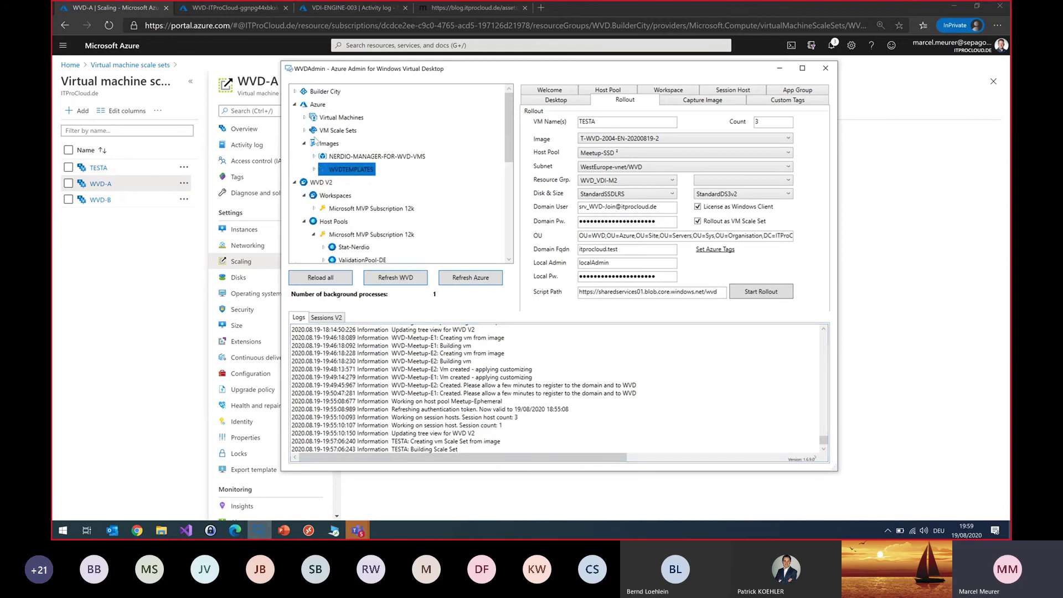
left_click(304, 143)
left_click(304, 130)
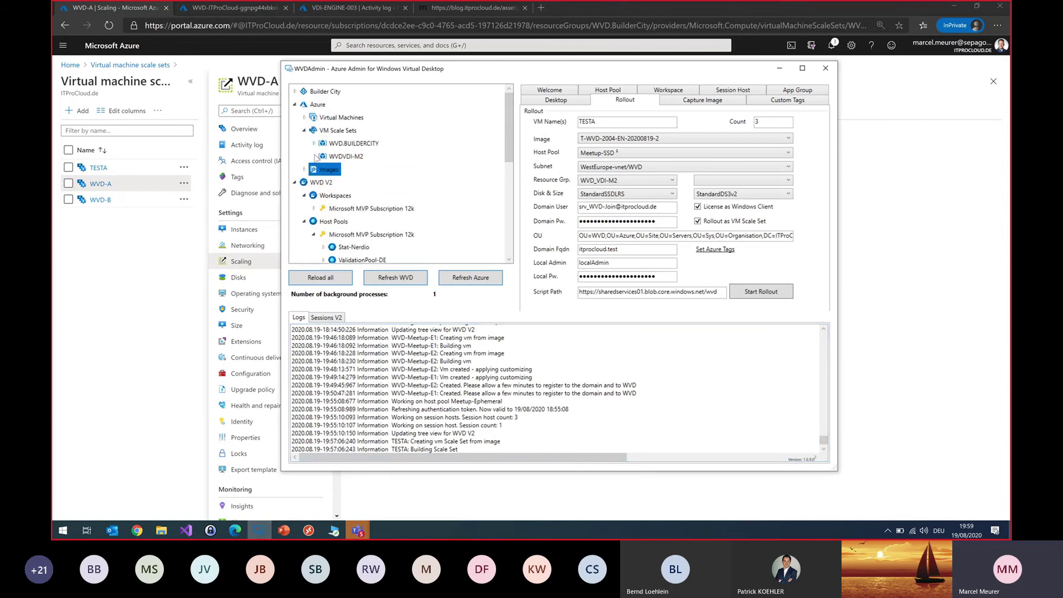
left_click(314, 143)
left_click(342, 157)
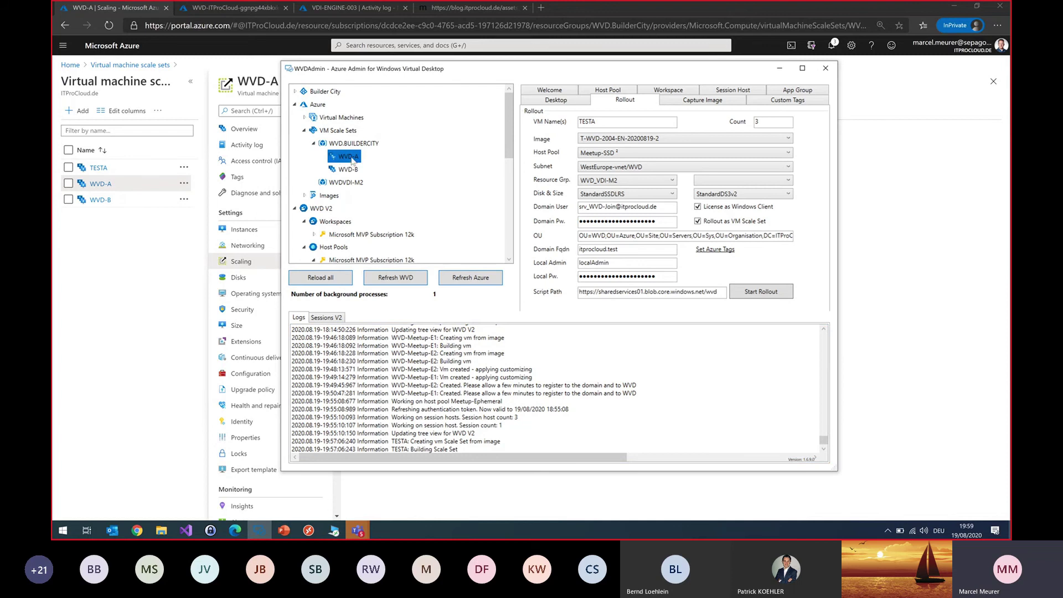
left_click(350, 172)
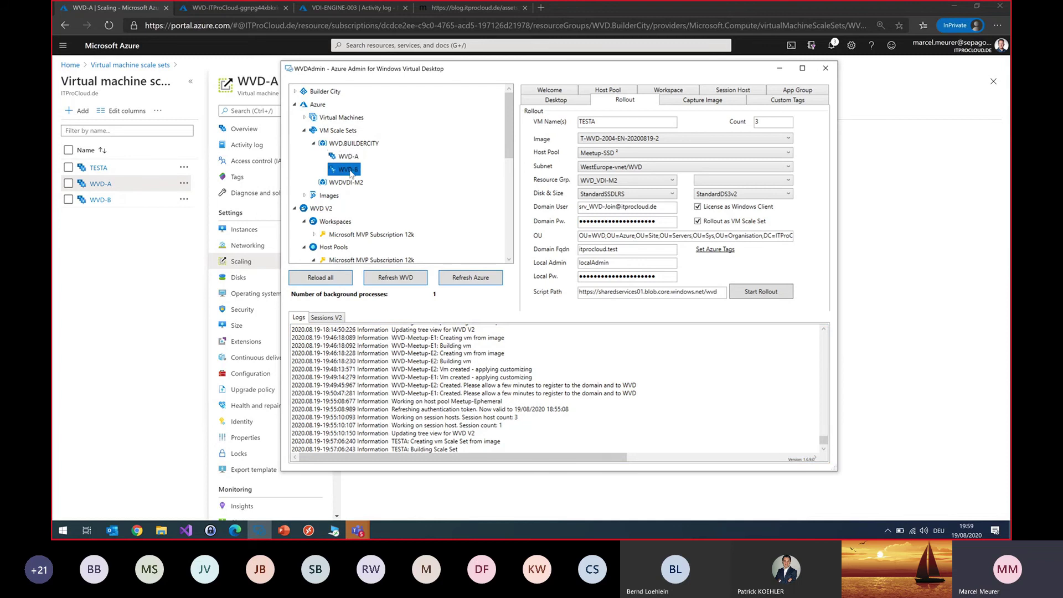
Open the WVD token update form for scale set WVD-B.
right_click(350, 173)
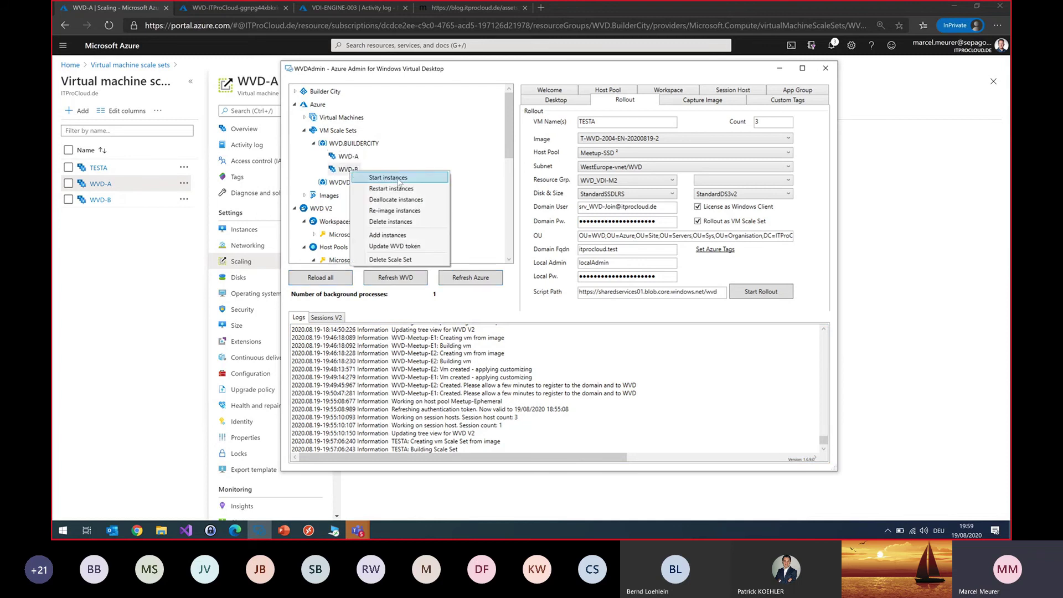
left_click(394, 246)
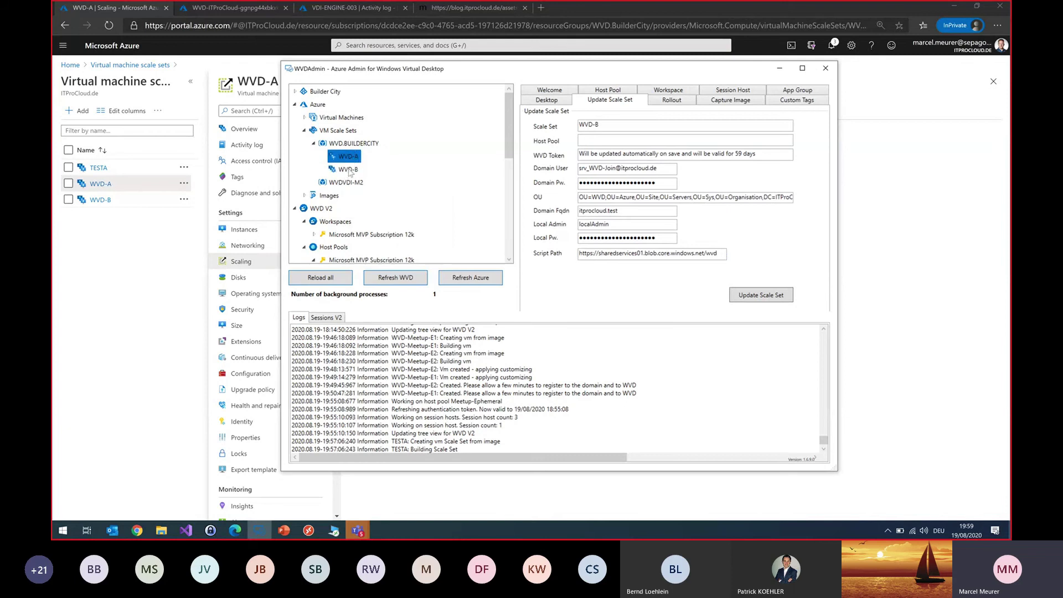
right_click(348, 170)
left_click(382, 245)
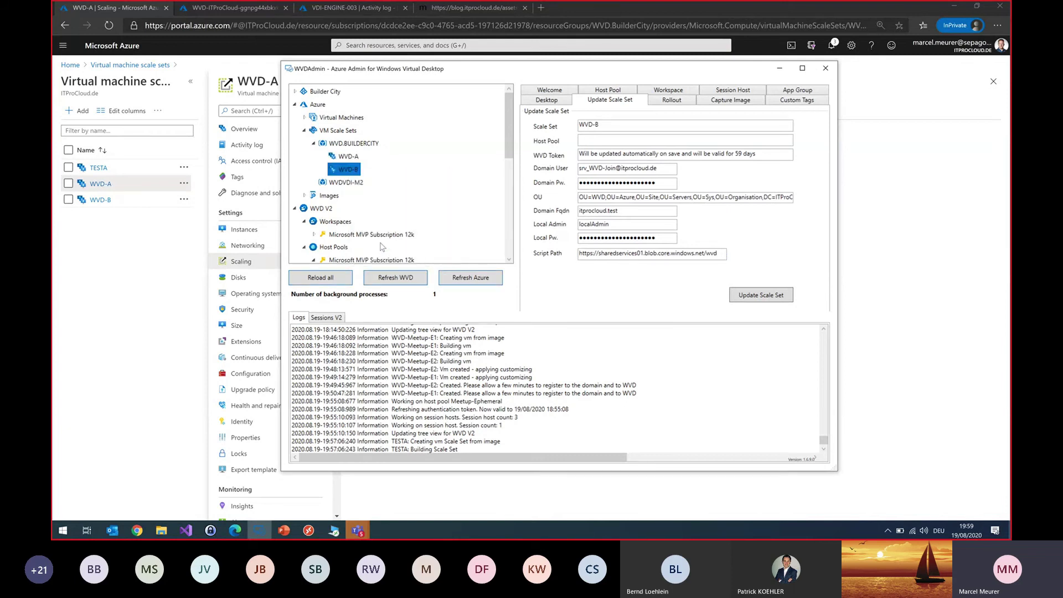
Add 1 instance to scale set WVD-B.
right_click(351, 174)
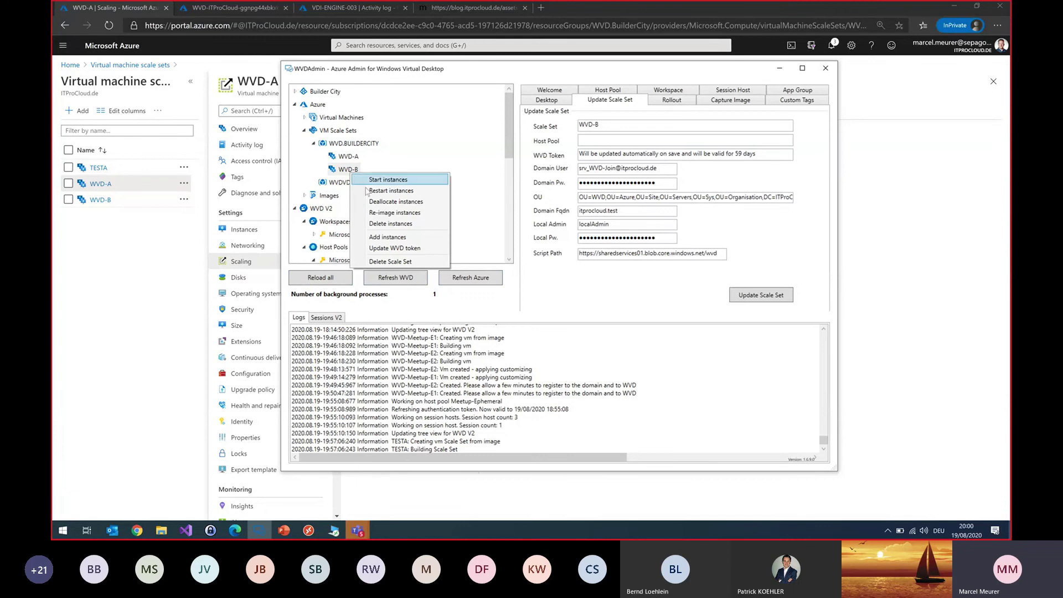
left_click(387, 237)
type("1")
left_click(590, 286)
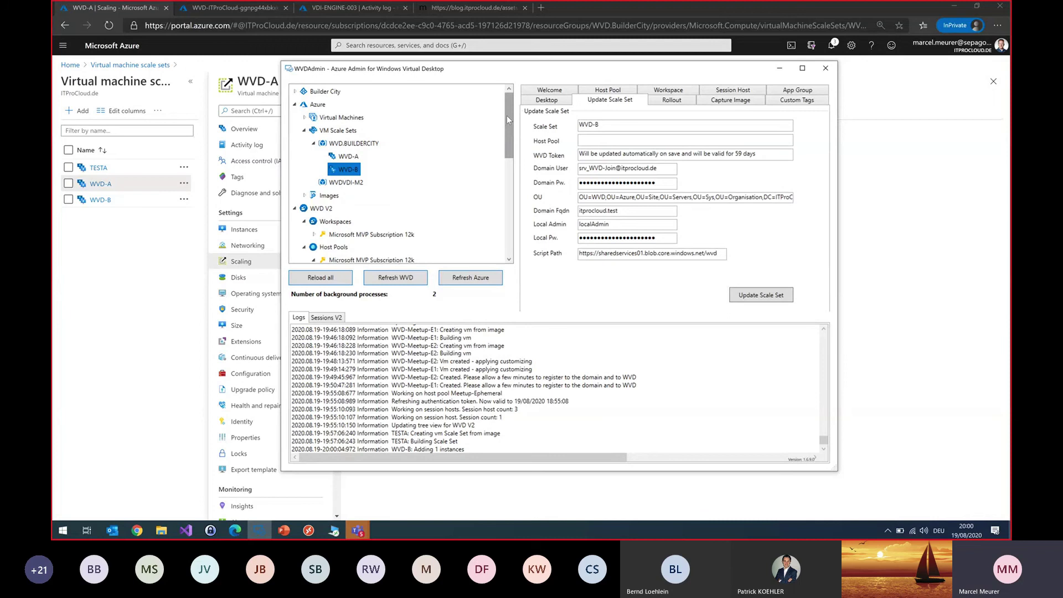
Look through the host pools and examine the log entries for the TESTA rollout and the added WVD-B instance.
scroll(506, 115, "down", 3)
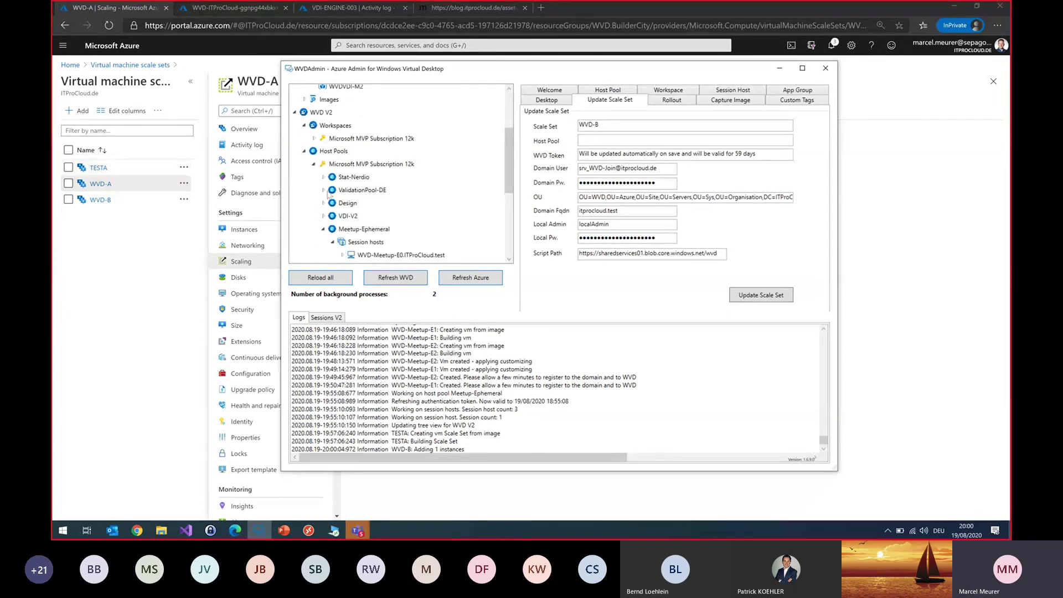
scroll(329, 194, "up", 1)
scroll(329, 193, "down", 2)
left_click_drag(404, 433, 475, 444)
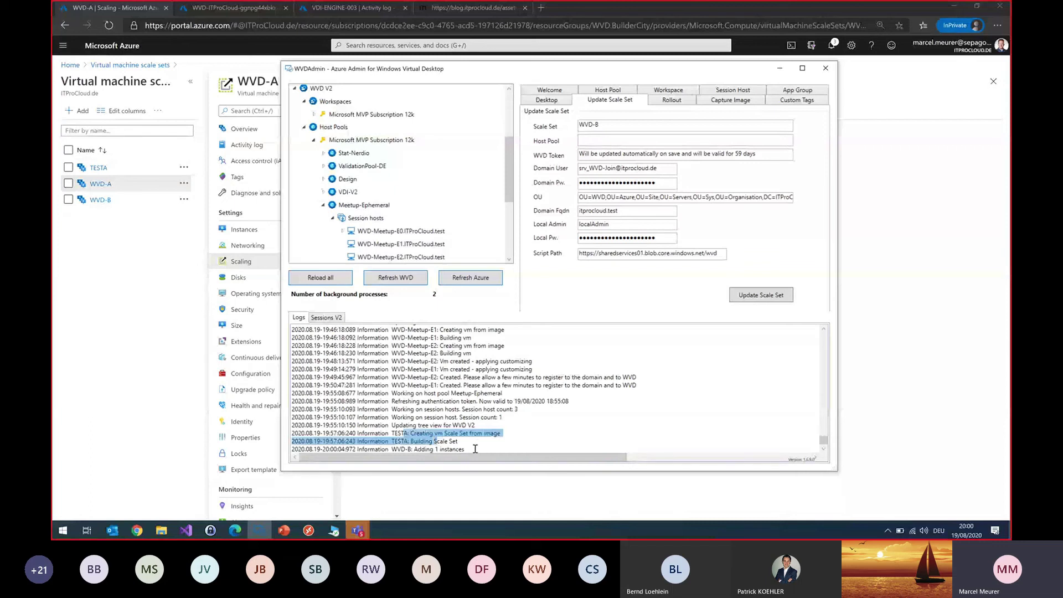
left_click(475, 448)
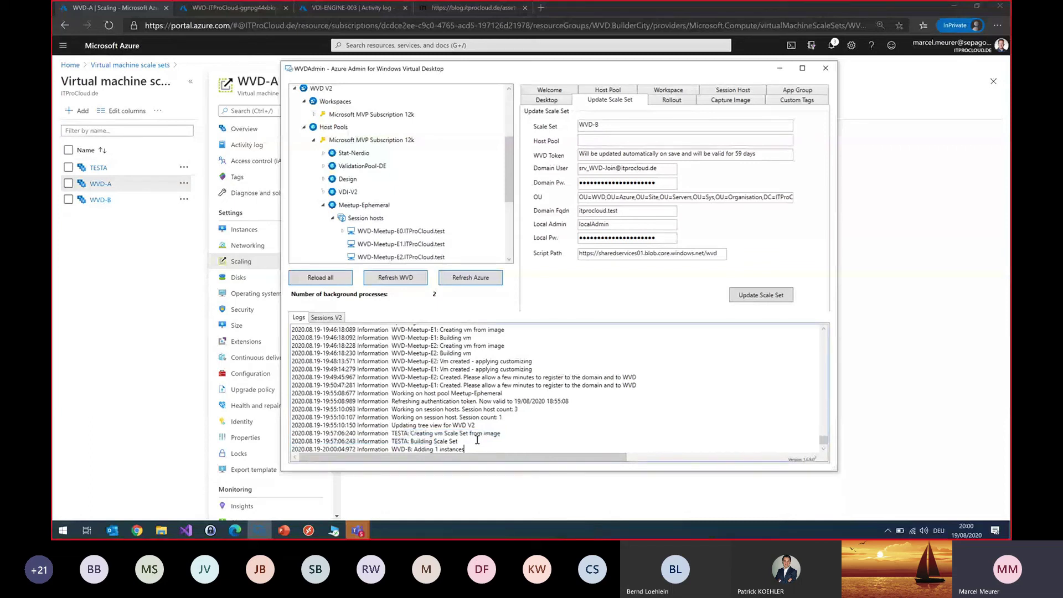
left_click(483, 442)
scroll(382, 250, "down", 2)
scroll(382, 250, "up", 8)
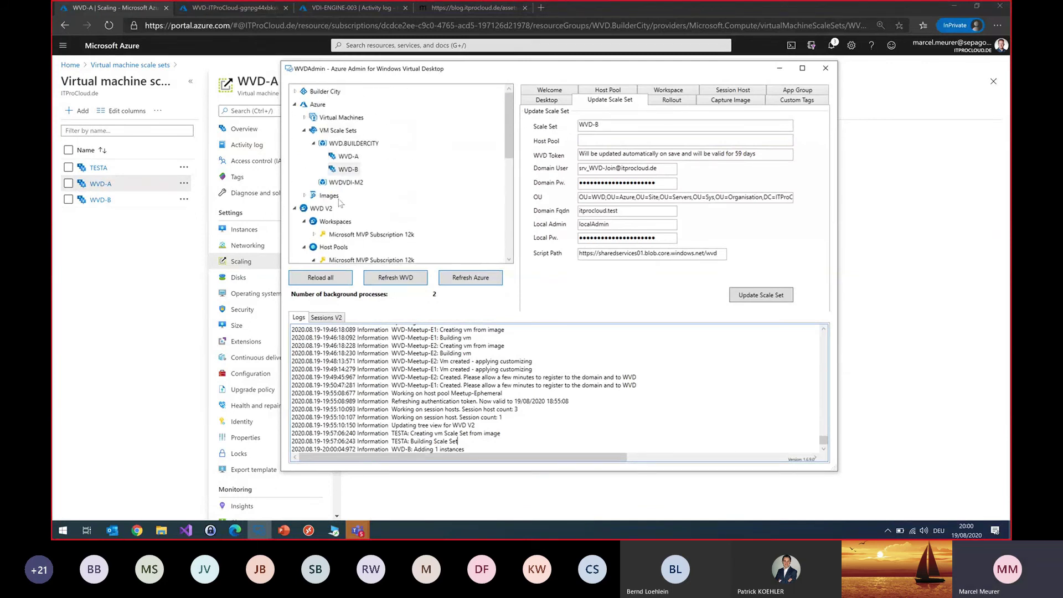
Refresh the scale sets from the WVDVDI-M2 group, then expand TESTA and inspect its individual instances.
left_click(347, 184)
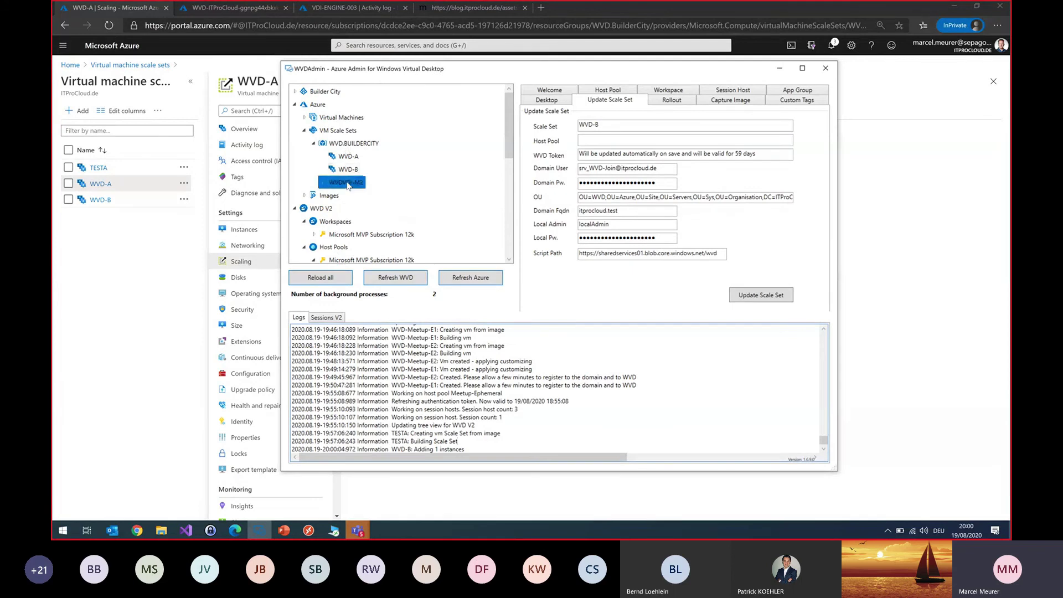
right_click(347, 184)
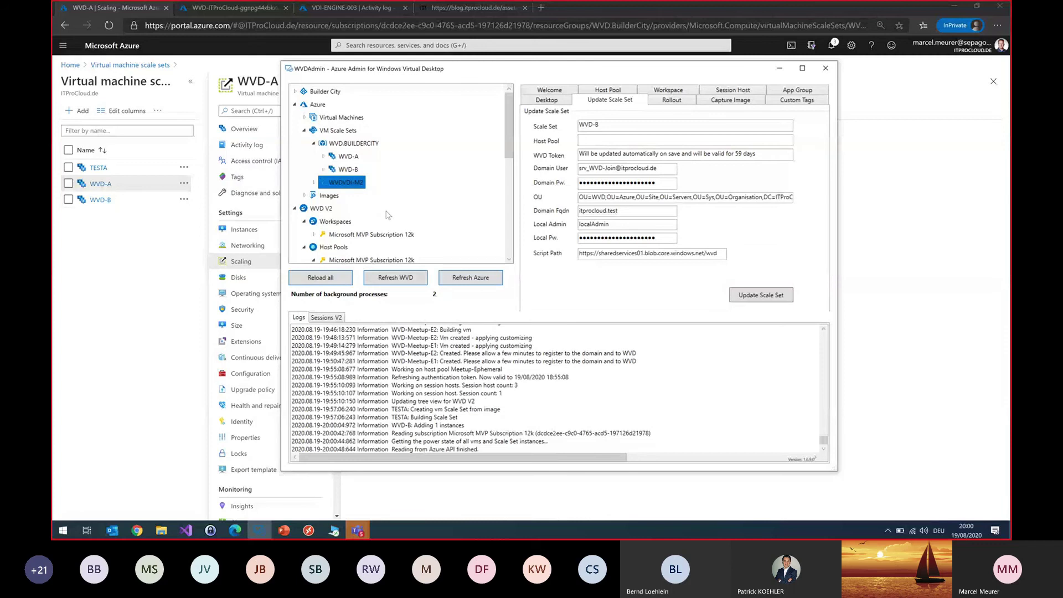
left_click(313, 182)
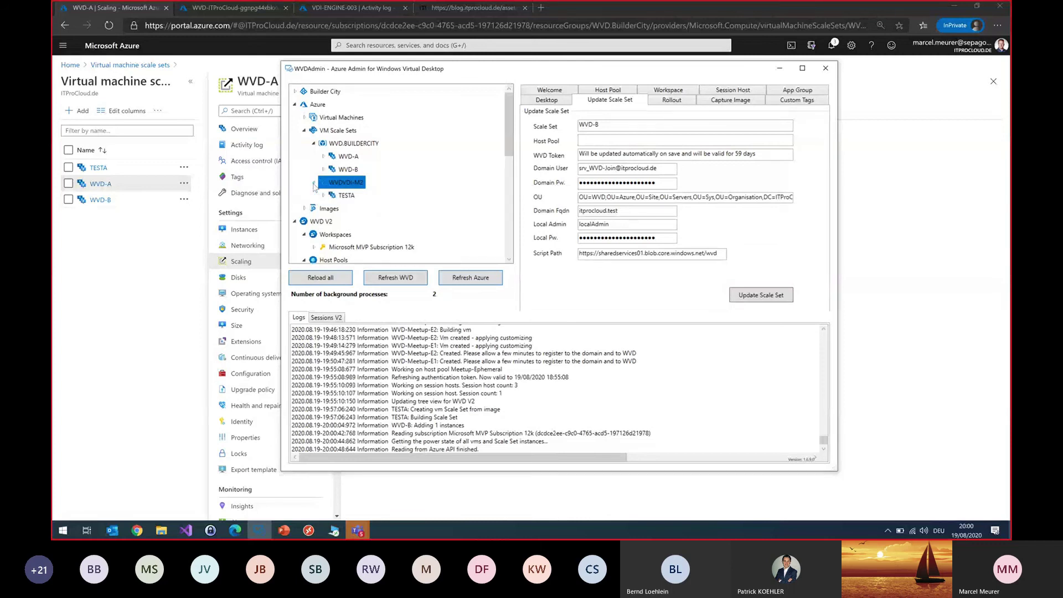
left_click(341, 196)
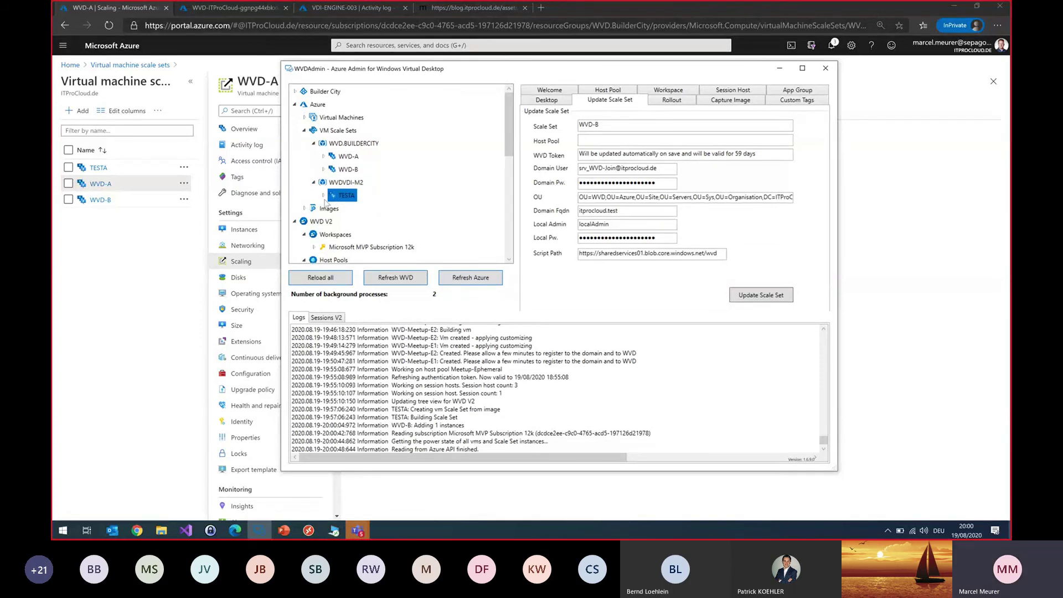
left_click(323, 195)
left_click(361, 210)
left_click(364, 221)
left_click(364, 233)
left_click(365, 211)
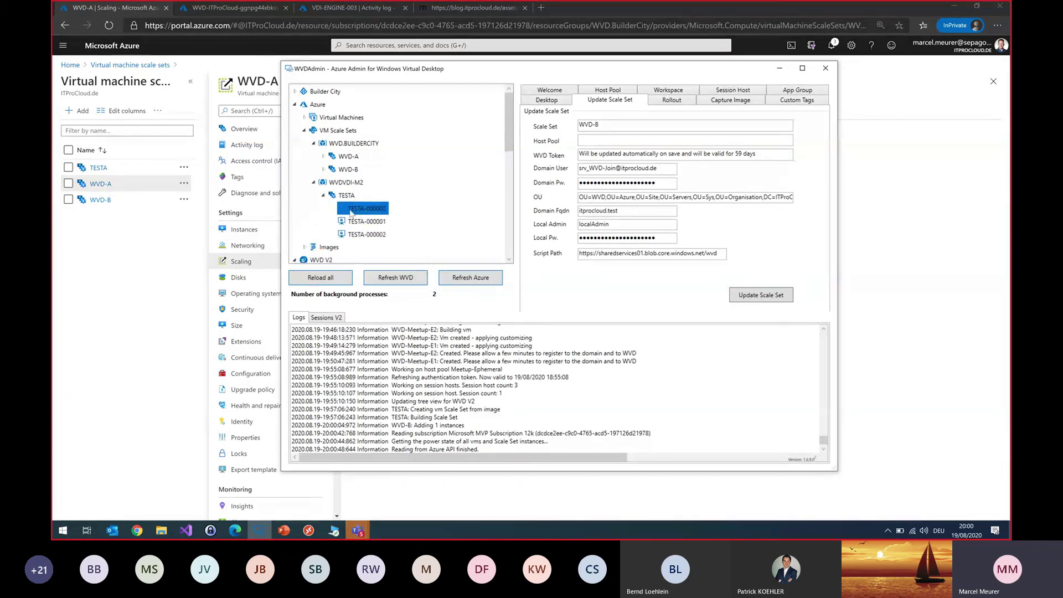
Refresh the session hosts of the Meetup-SSD host pool.
scroll(374, 216, "down", 1)
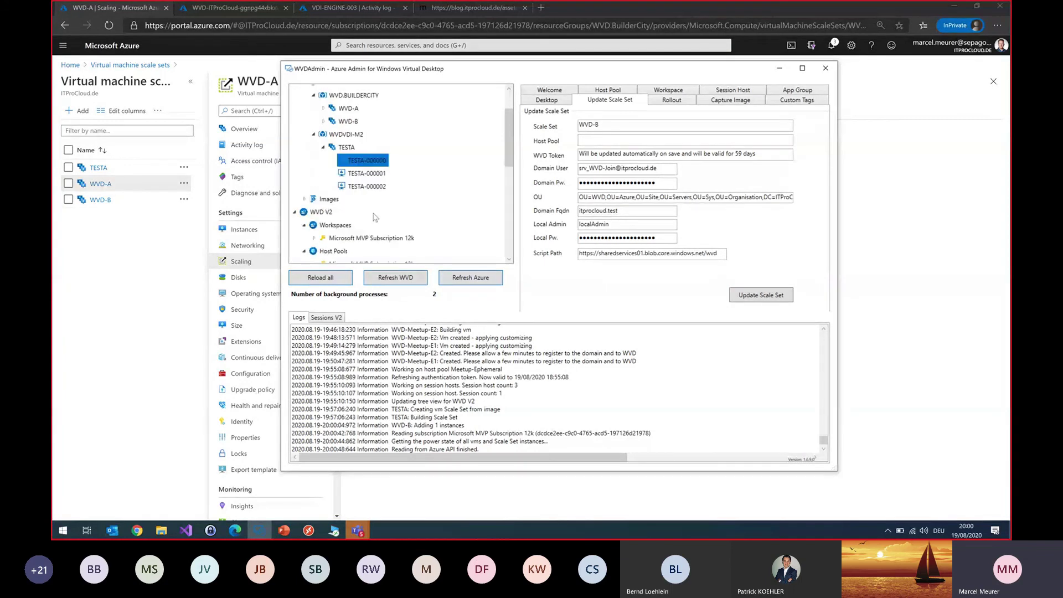
scroll(374, 217, "down", 1)
scroll(369, 180, "down", 3)
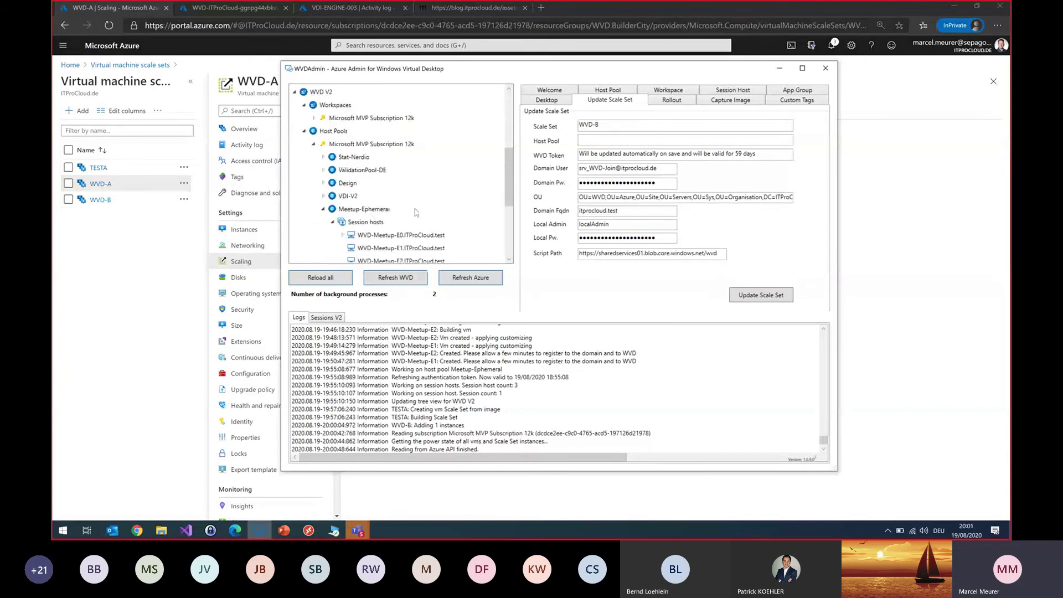
scroll(414, 210, "down", 1)
scroll(407, 217, "down", 1)
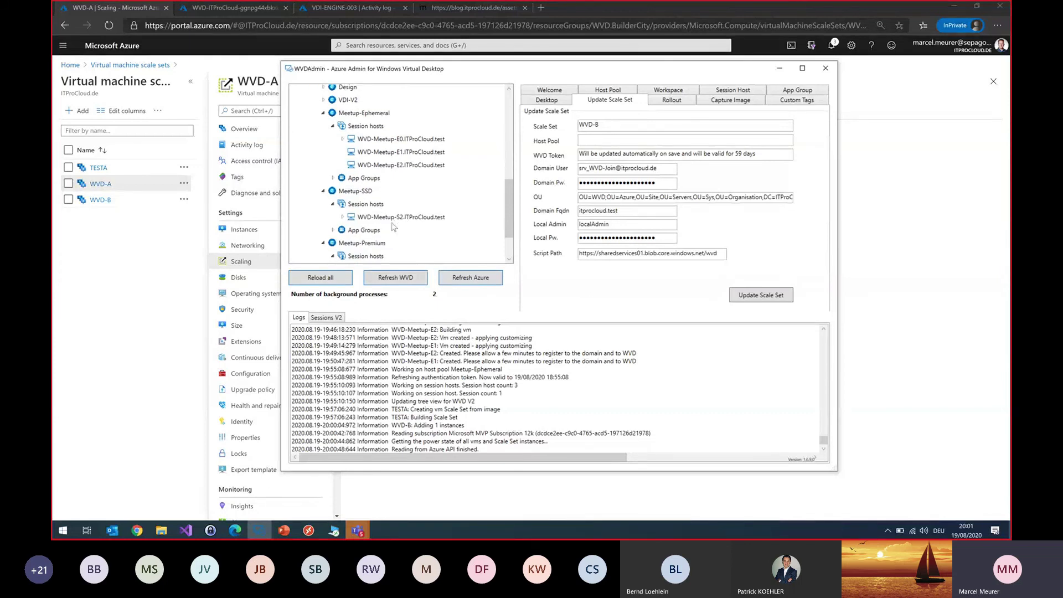
right_click(364, 205)
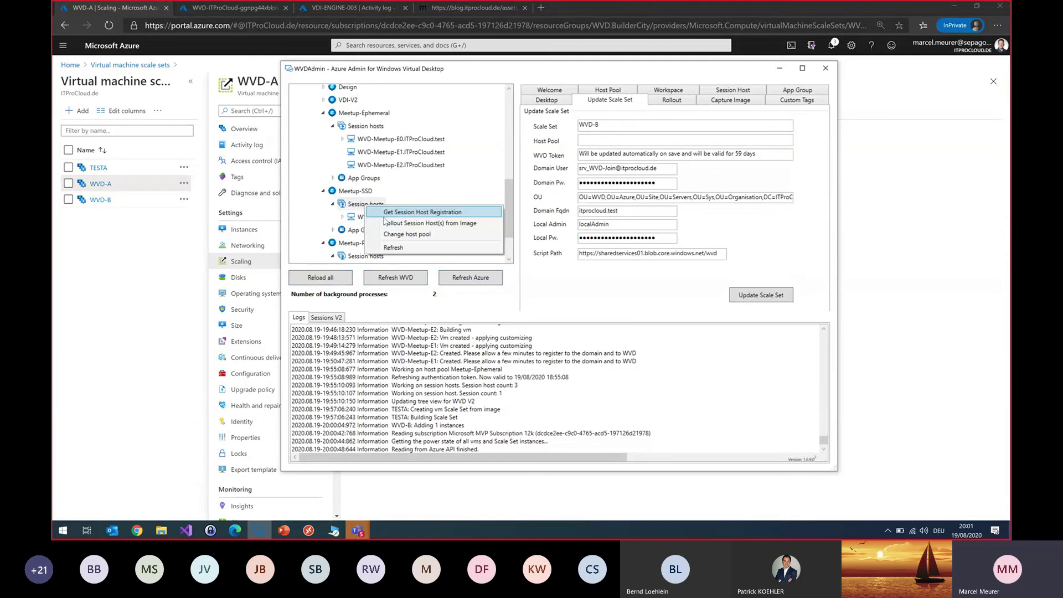
left_click(396, 249)
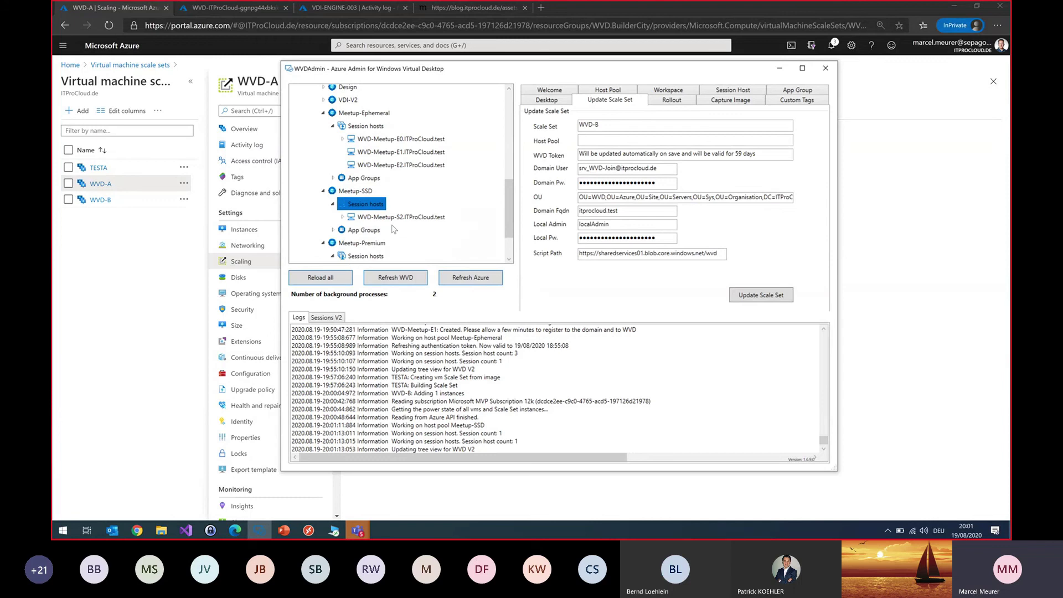
View the management actions available for instance TESTA-000002, such as Re-image, without running any.
scroll(393, 227, "up", 3)
scroll(391, 222, "up", 2)
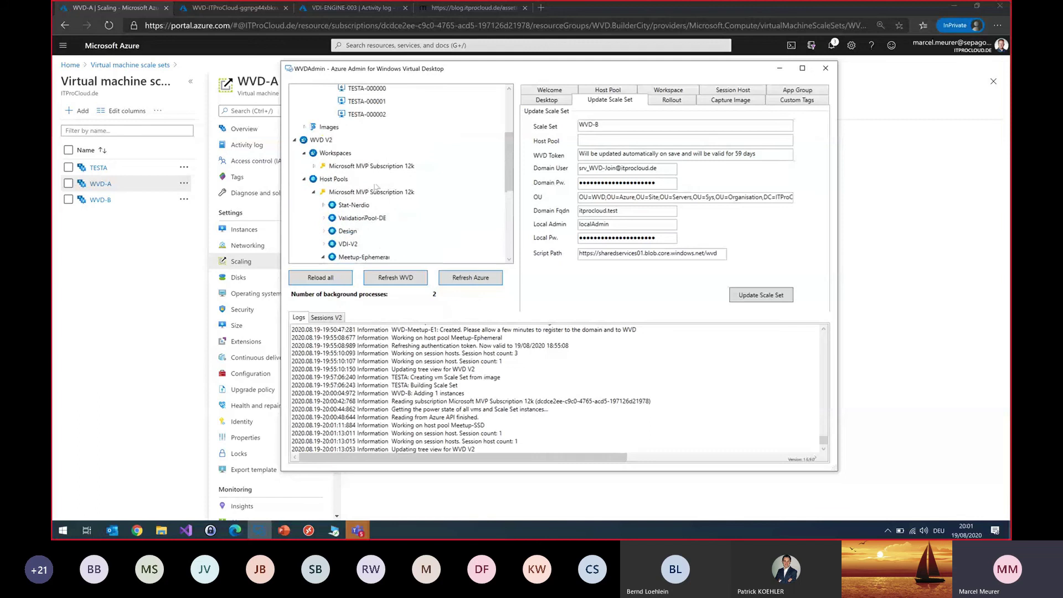
right_click(367, 114)
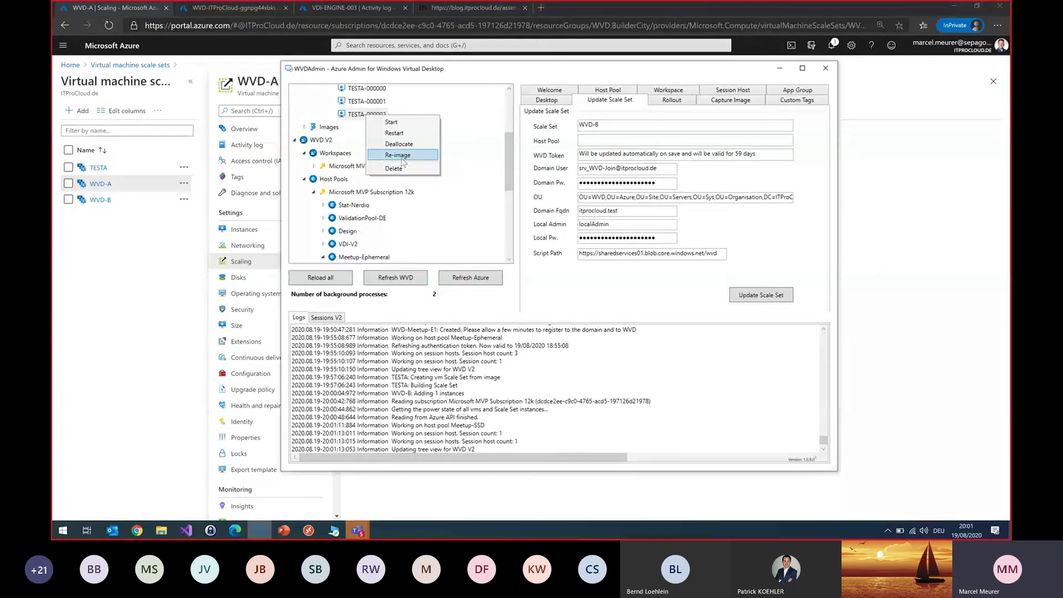
left_click_drag(510, 165, 510, 158)
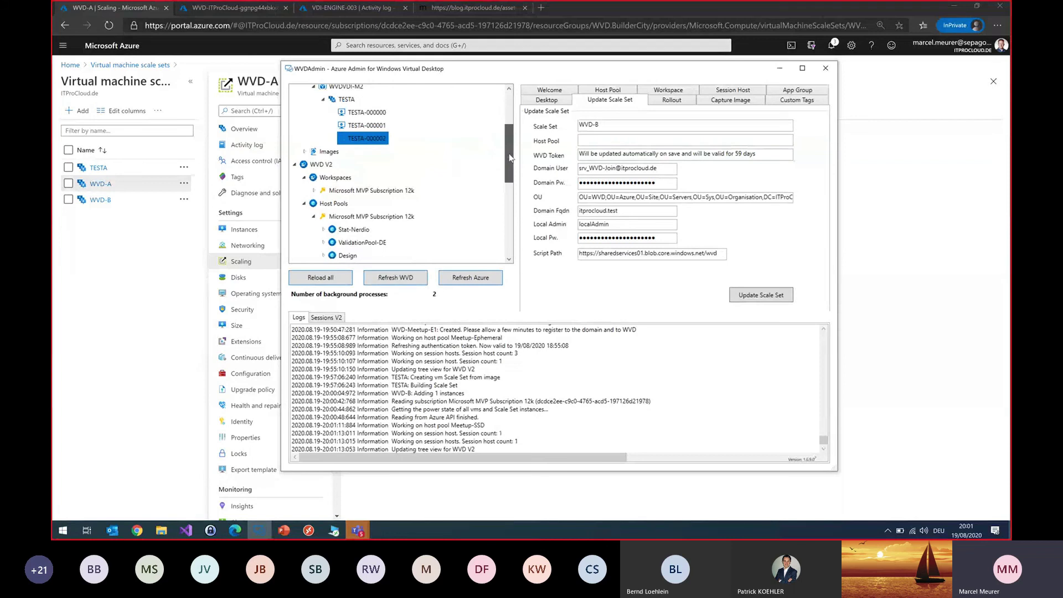
left_click_drag(510, 158, 510, 154)
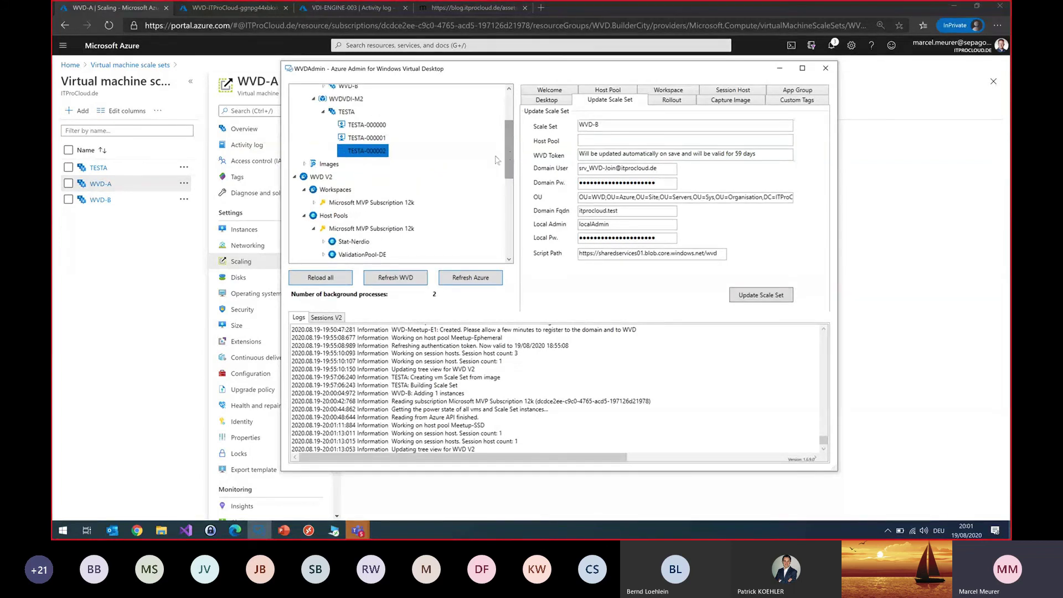
Switch to the Azure portal and set the scaling of scale set TESTA to custom autoscale.
left_click(98, 167)
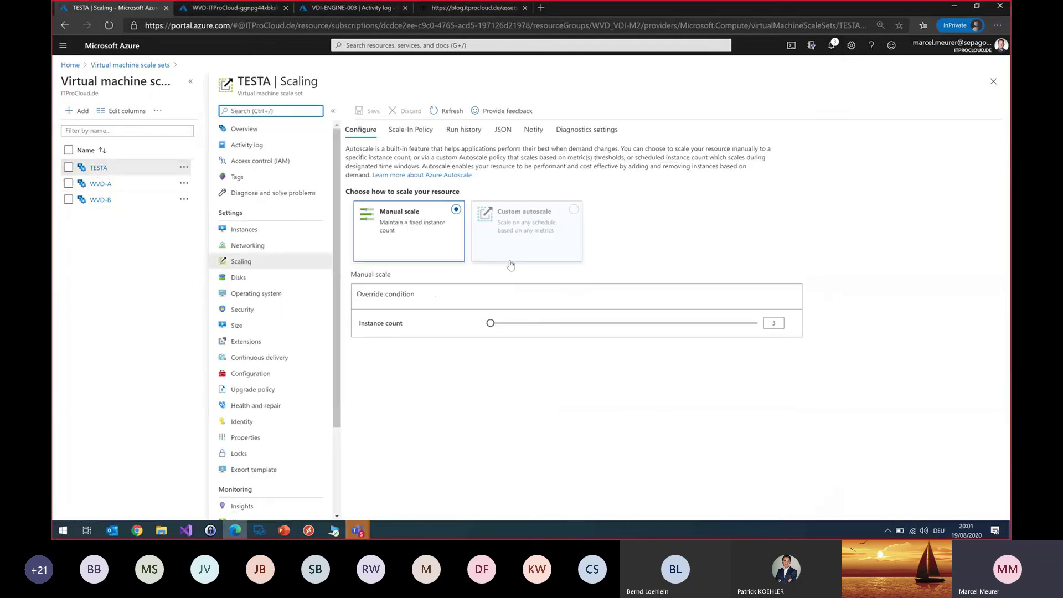
left_click(569, 220)
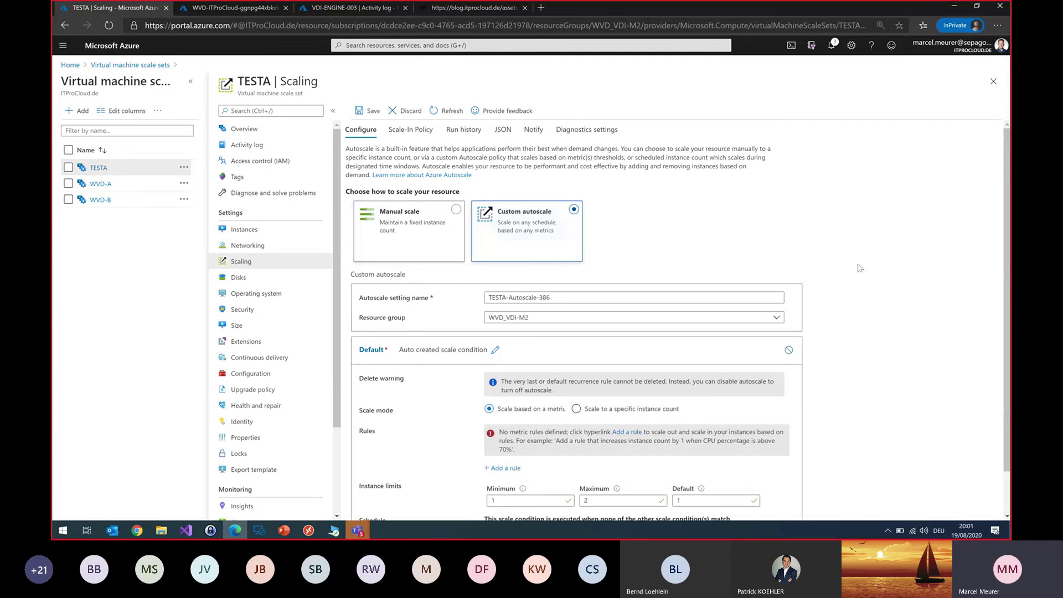
scroll(860, 267, "down", 2)
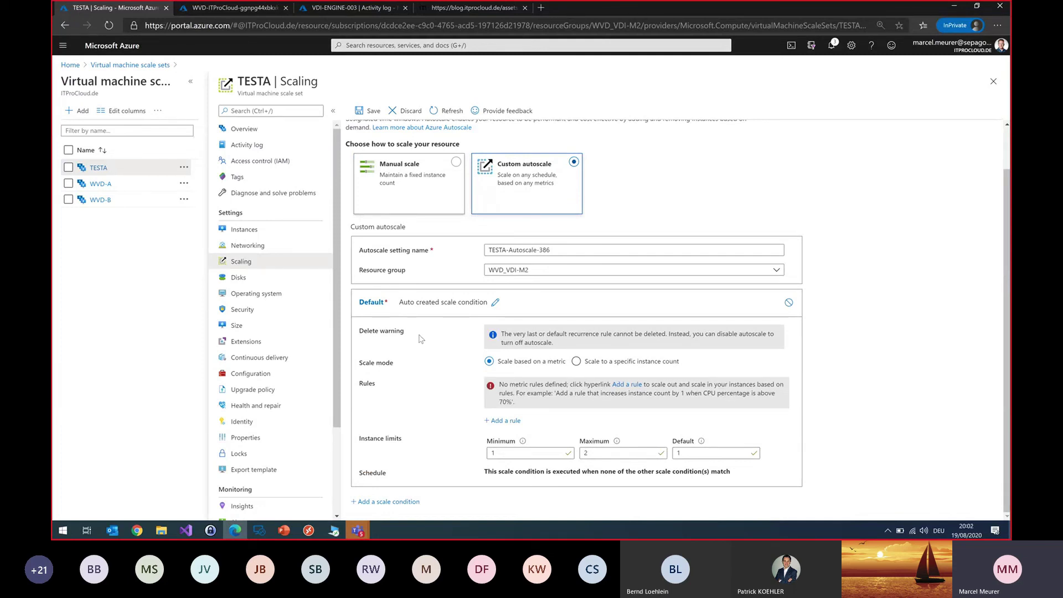
Start a scale rule in the default condition for average Percentage CPU greater than 70, with a duration of 5 minutes.
left_click(505, 421)
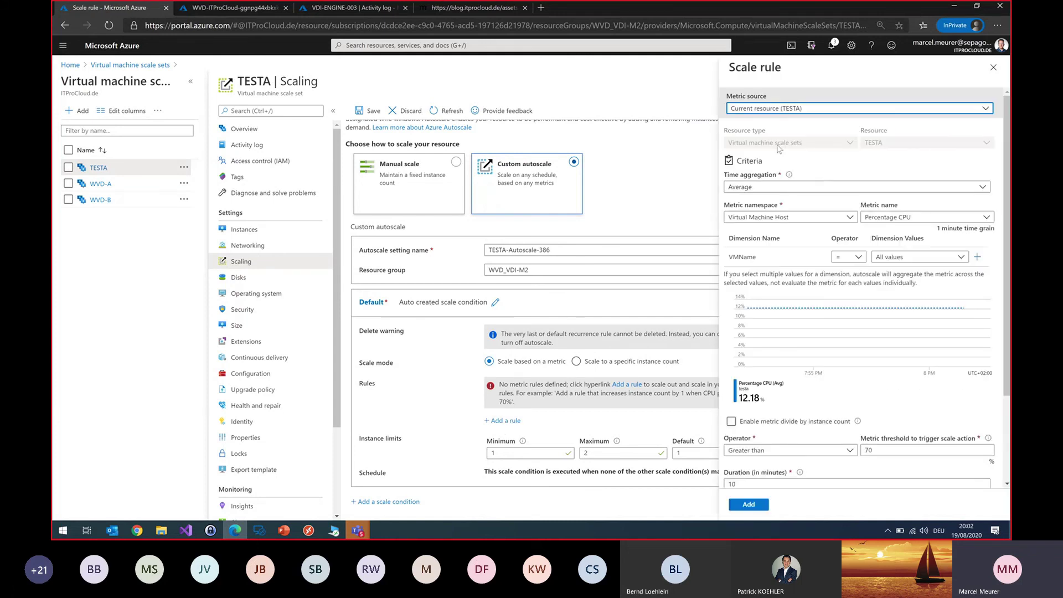
left_click(812, 110)
left_click(811, 109)
left_click(812, 109)
left_click(811, 109)
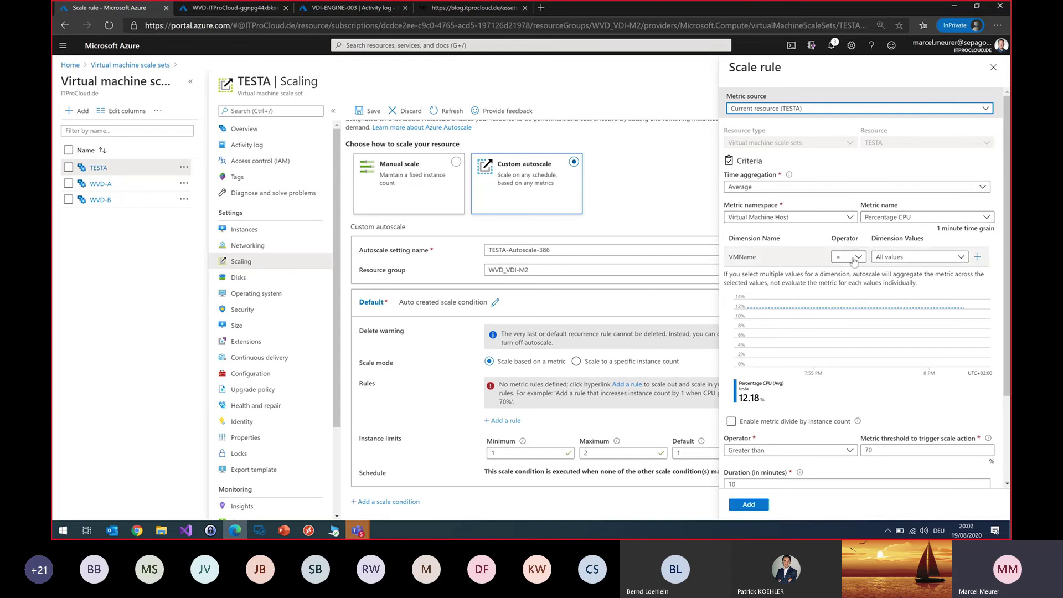
left_click(808, 419)
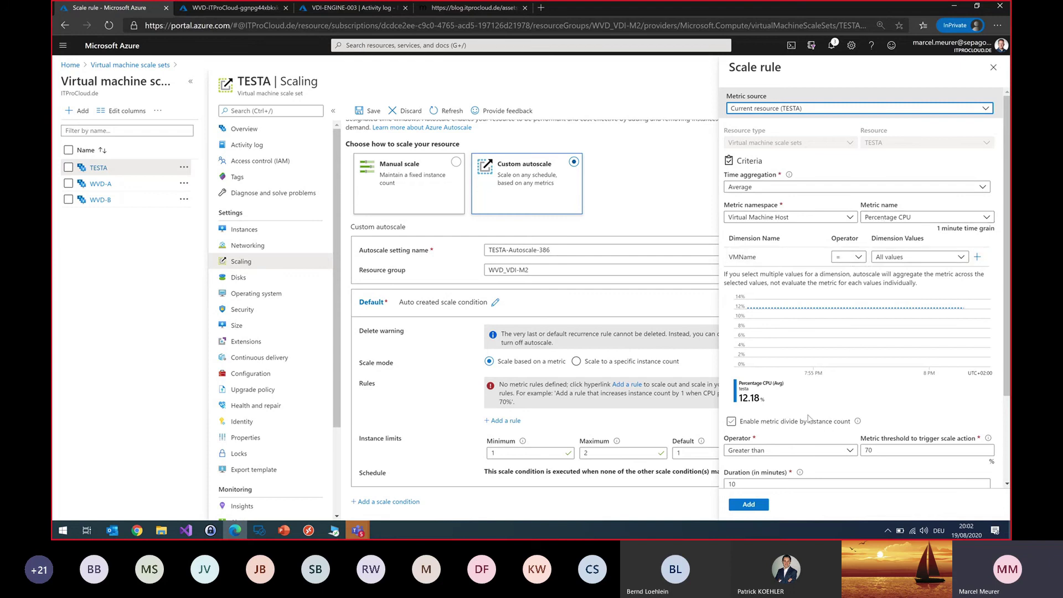
scroll(833, 457, "down", 2)
left_click(885, 338)
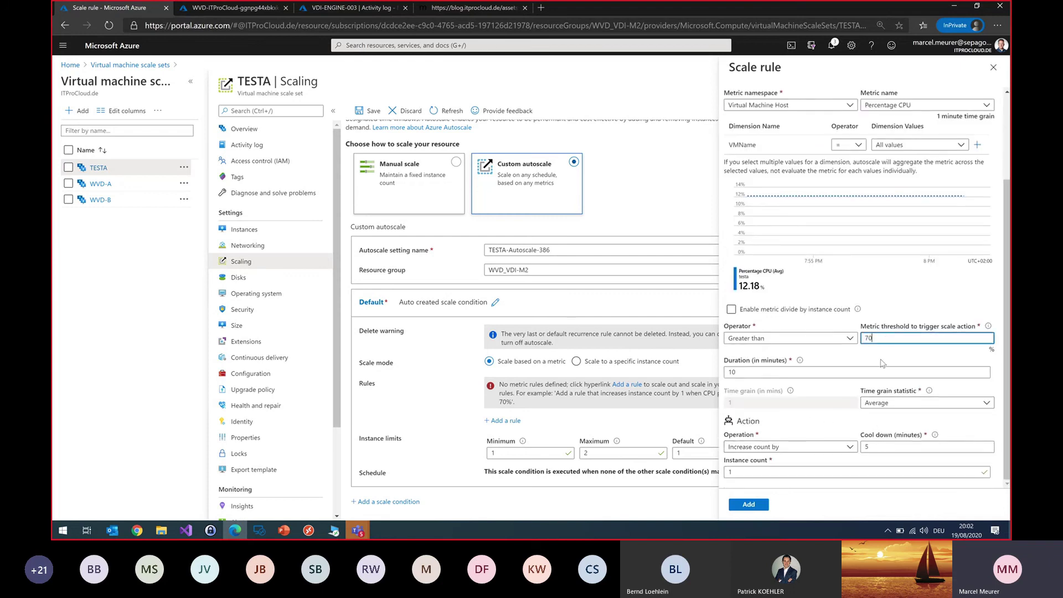
key("Tab")
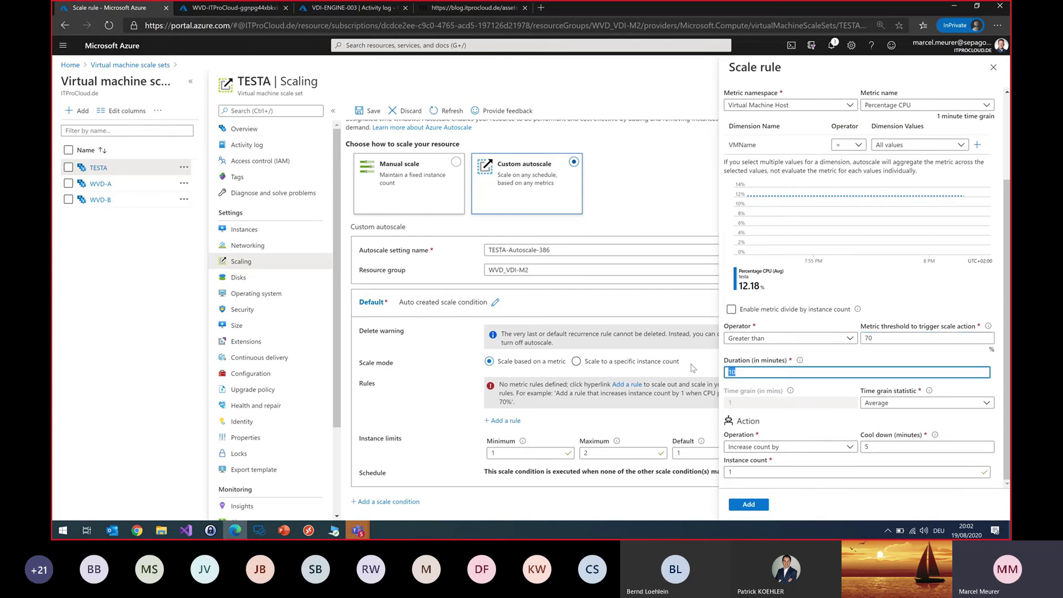
type("5")
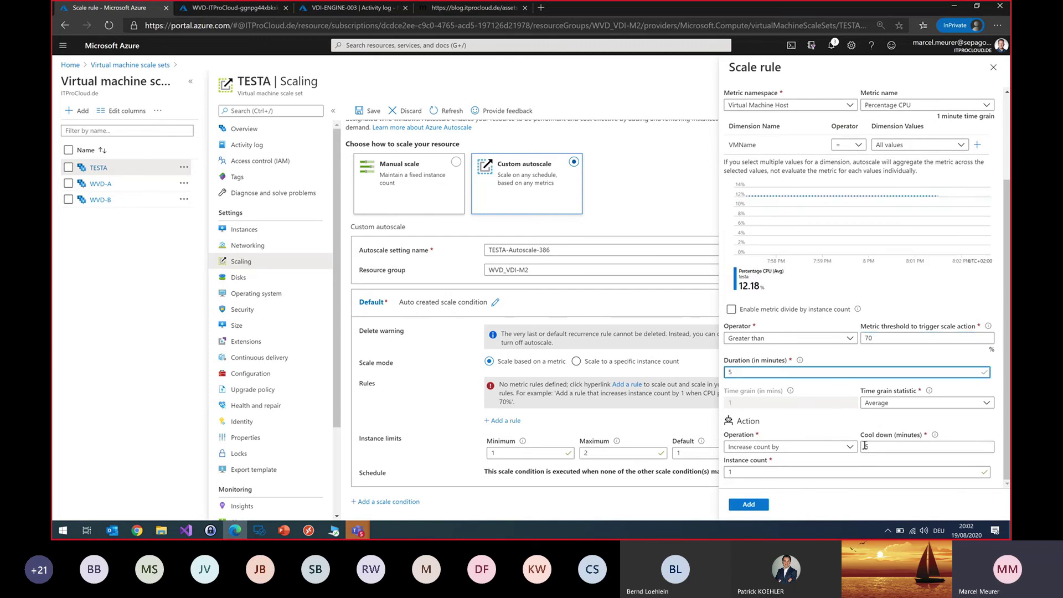
Make the rule increase the instance count by 3 and add it to the default scale condition.
left_click(850, 447)
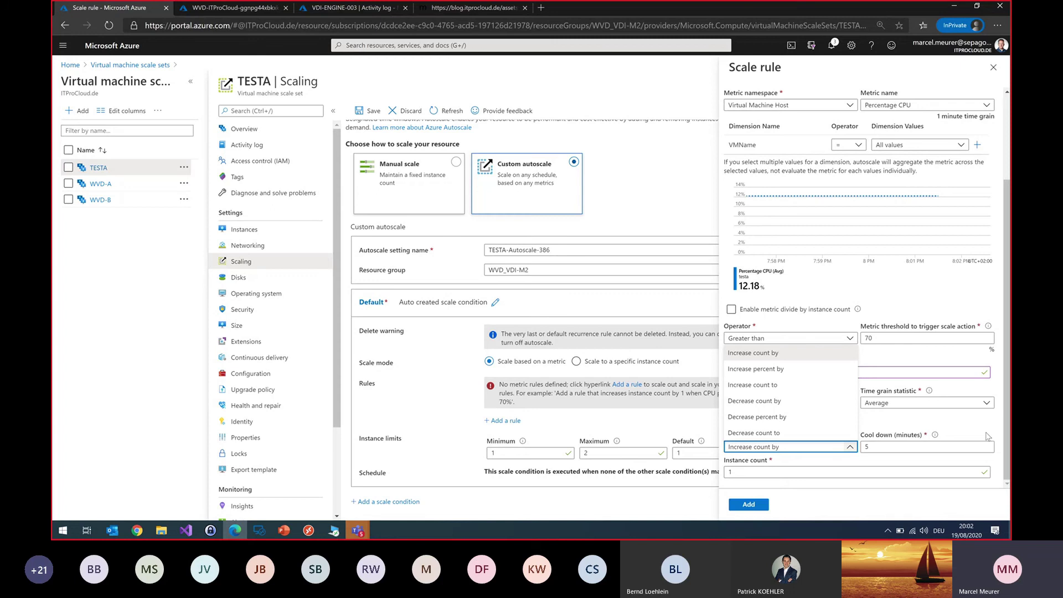
left_click(820, 472)
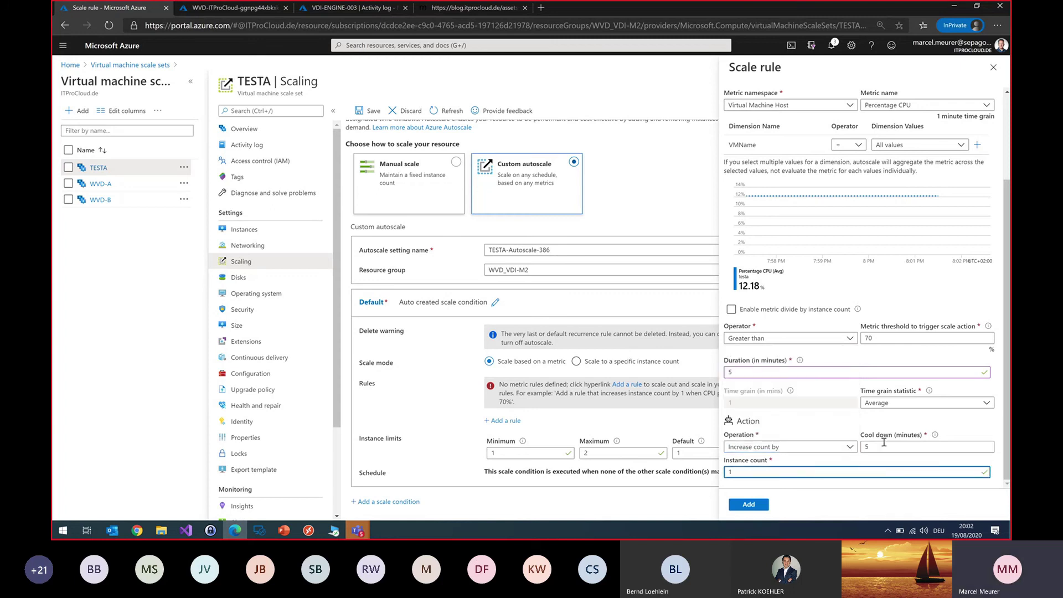
double_click(768, 473)
type("3")
left_click(747, 505)
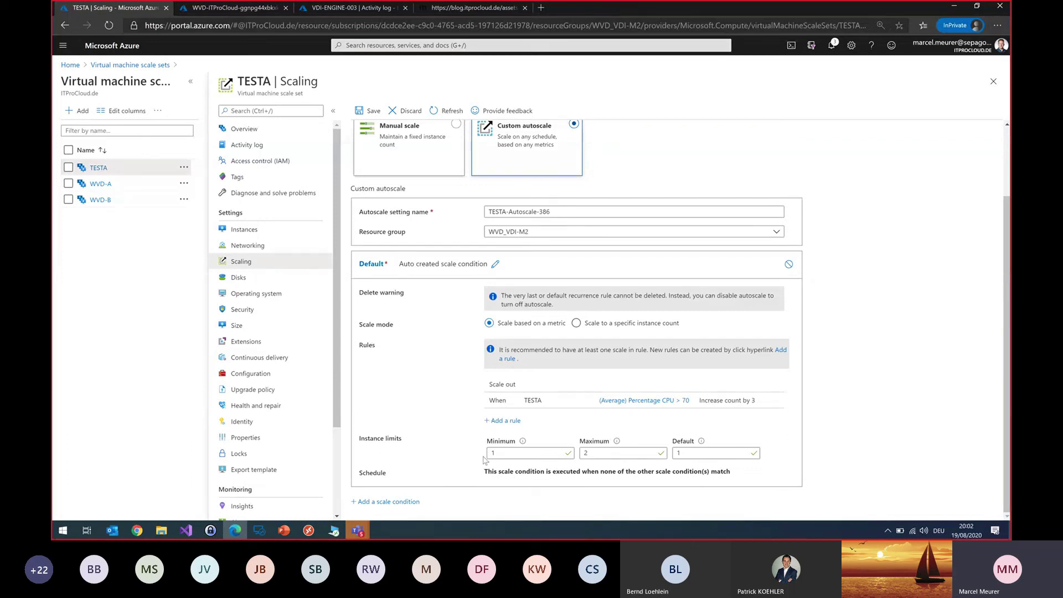
Add a second scale condition to the TESTA autoscale setting.
left_click(409, 501)
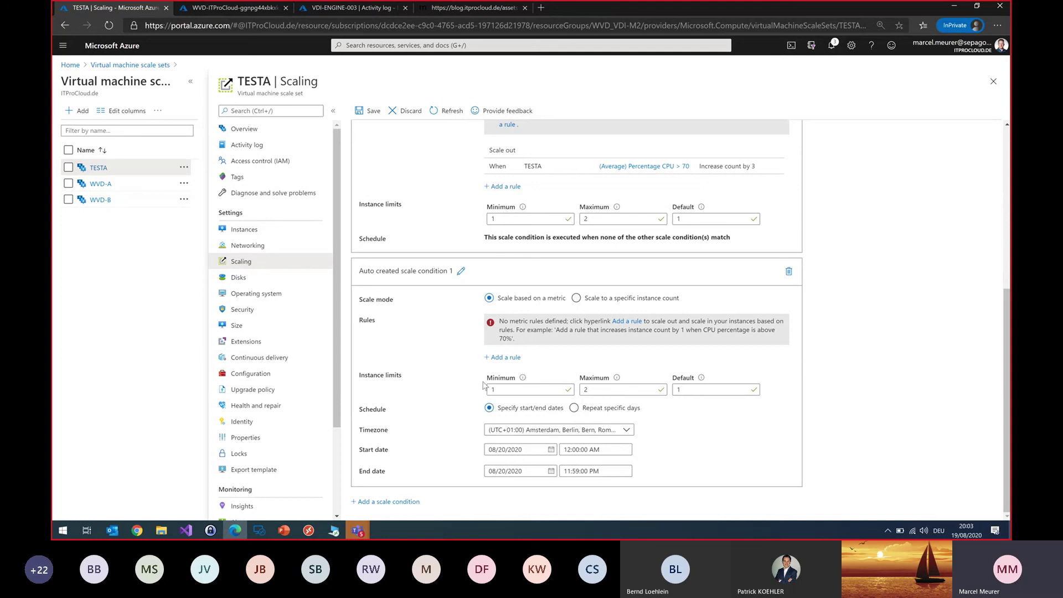
scroll(483, 385, "up", 1)
scroll(495, 396, "down", 1)
scroll(592, 304, "up", 1)
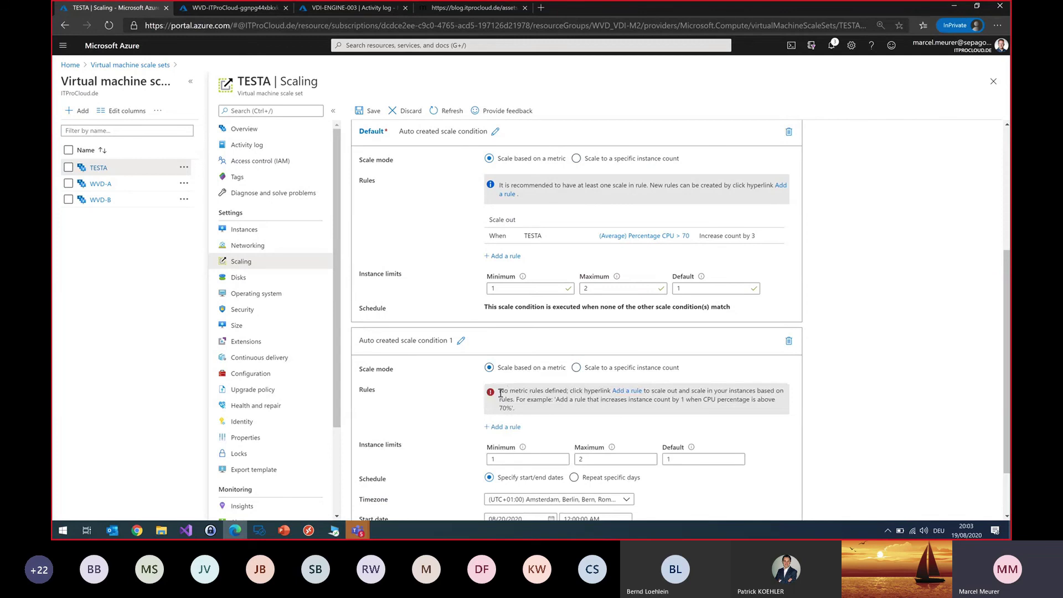
Add a rule to the second condition that decreases the count by 1 when Percentage CPU is less than 25, then save the autoscale settings.
left_click(504, 427)
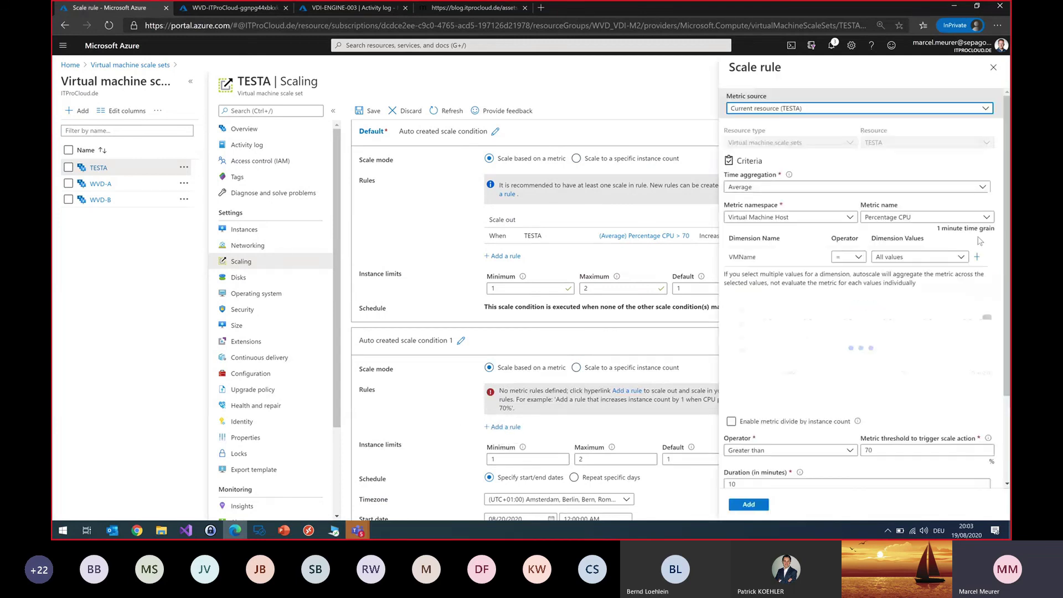
scroll(808, 238, "down", 1)
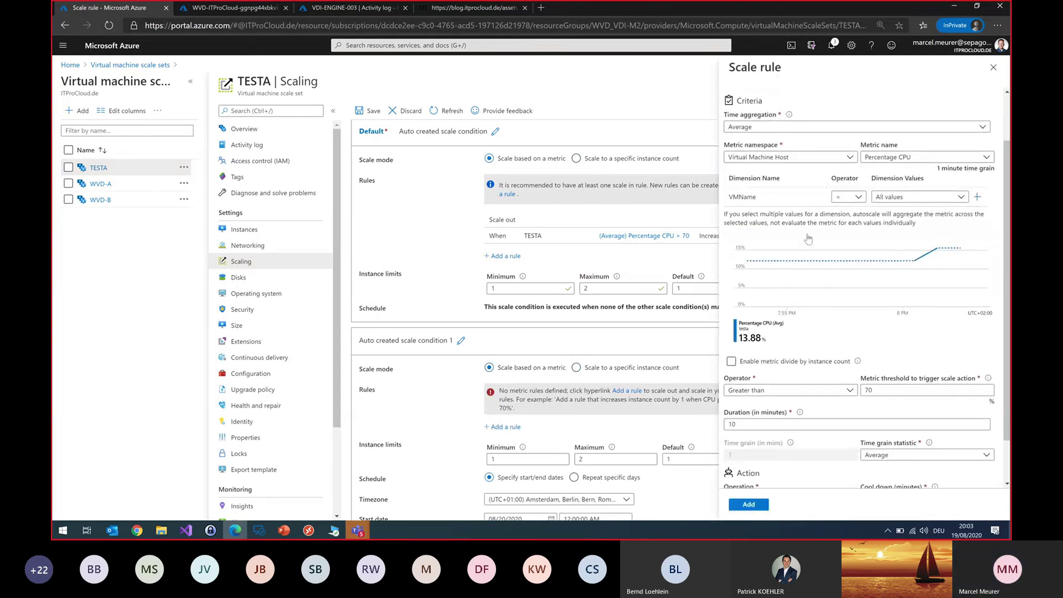
scroll(808, 239, "down", 1)
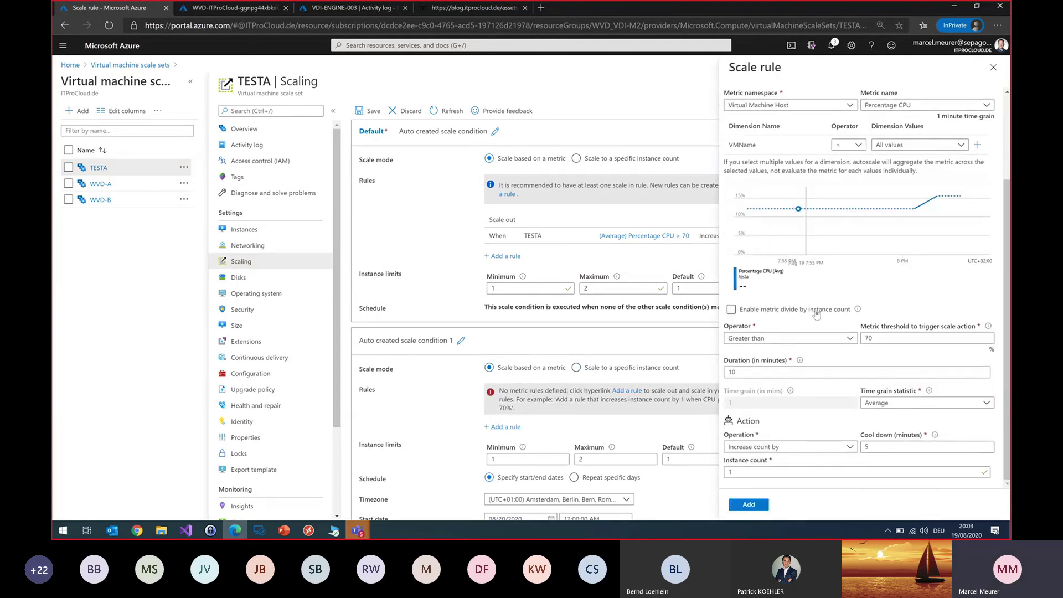
left_click(795, 448)
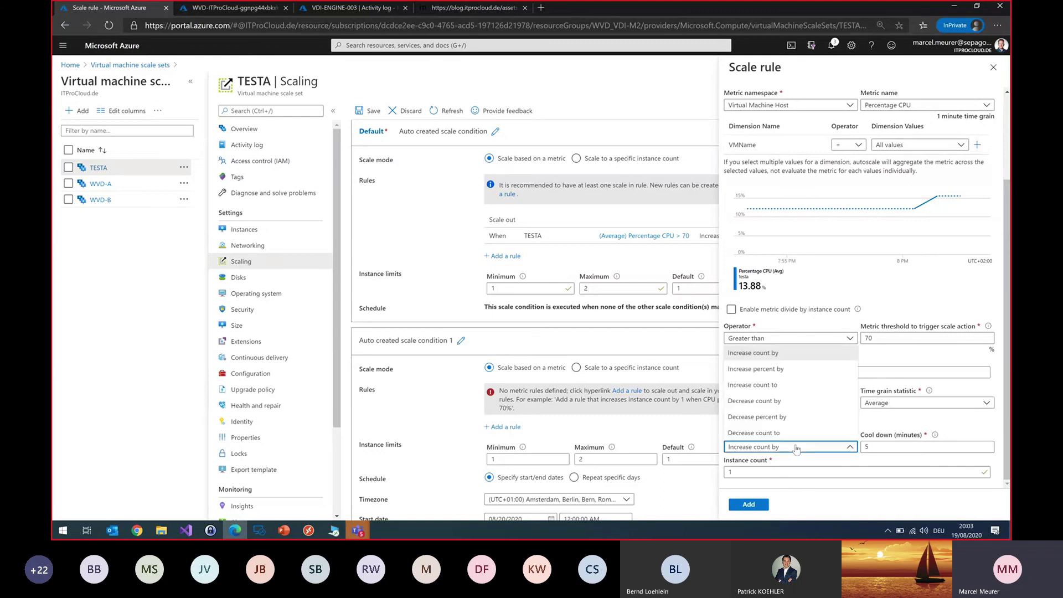
left_click(795, 401)
left_click(853, 337)
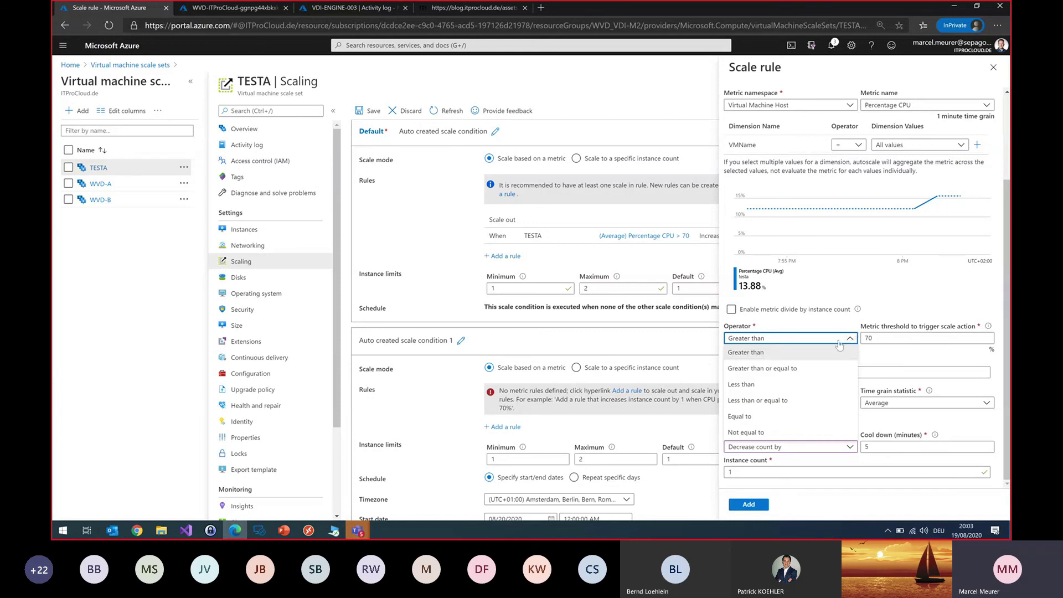
left_click(788, 384)
key("Tab")
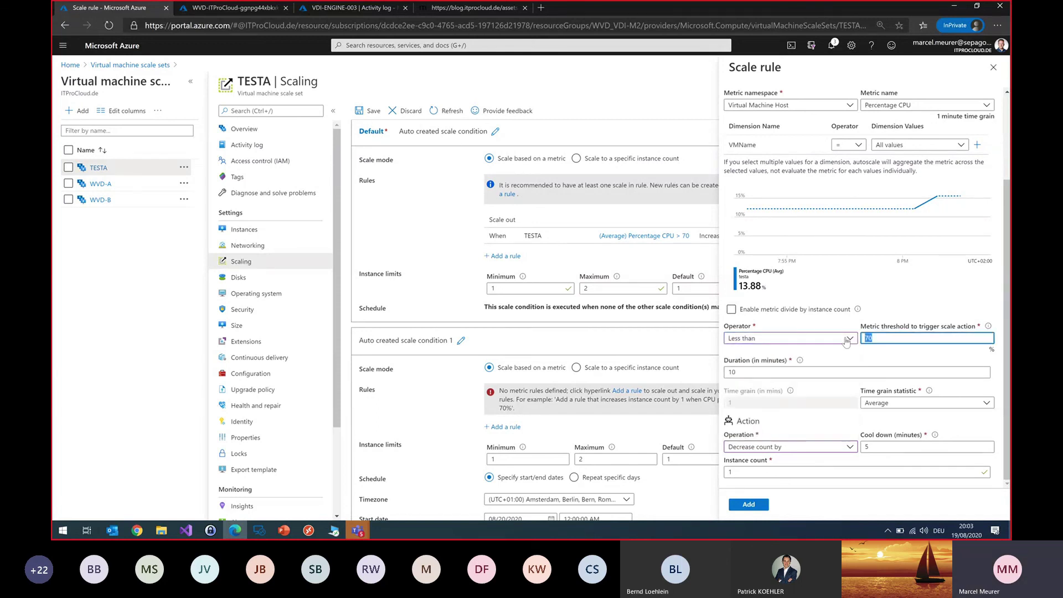
type("25")
left_click(749, 504)
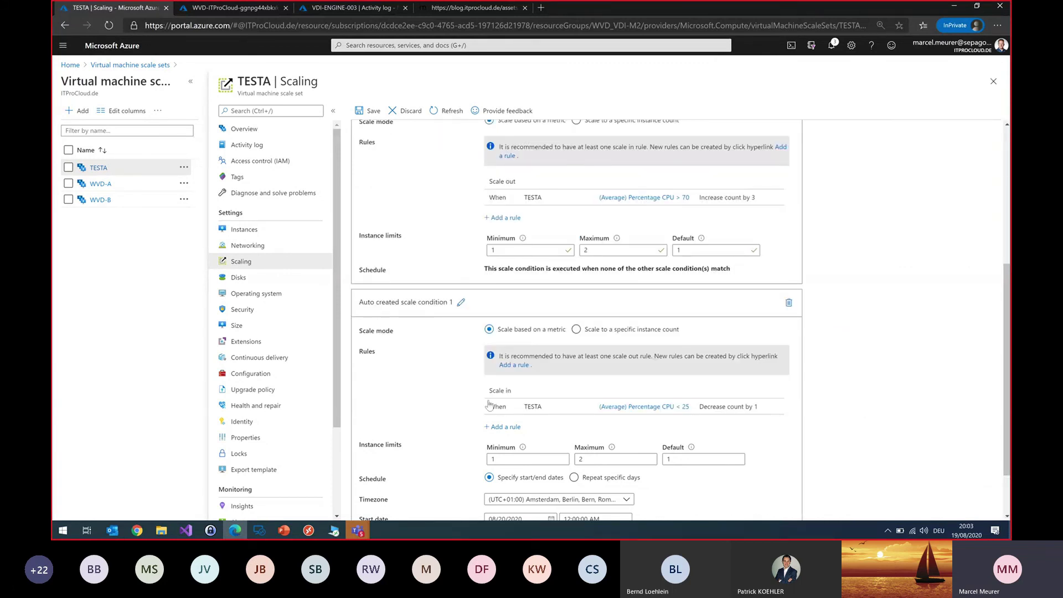
scroll(425, 399, "down", 2)
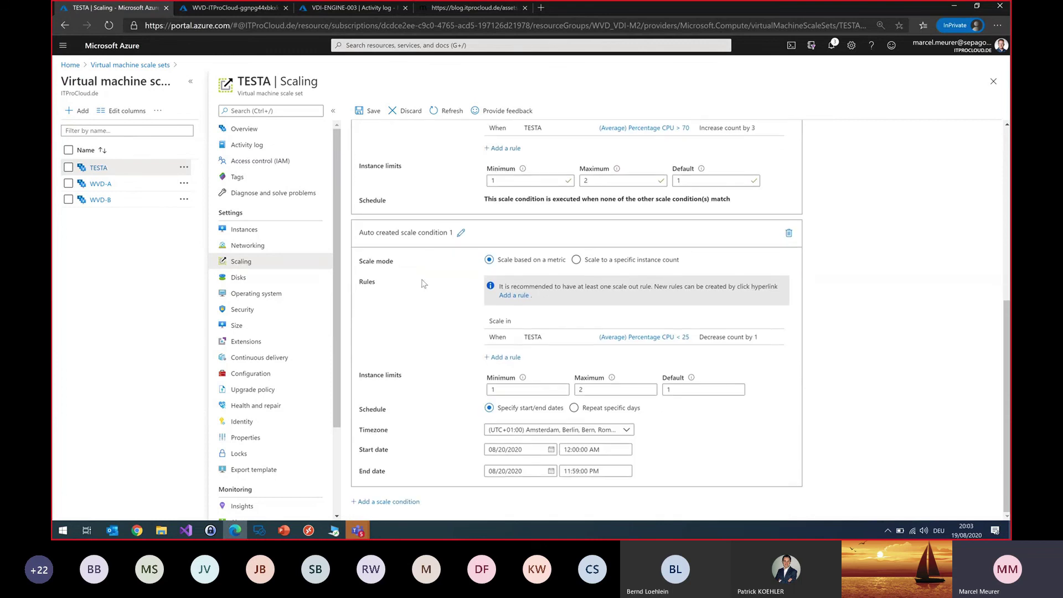
left_click(368, 110)
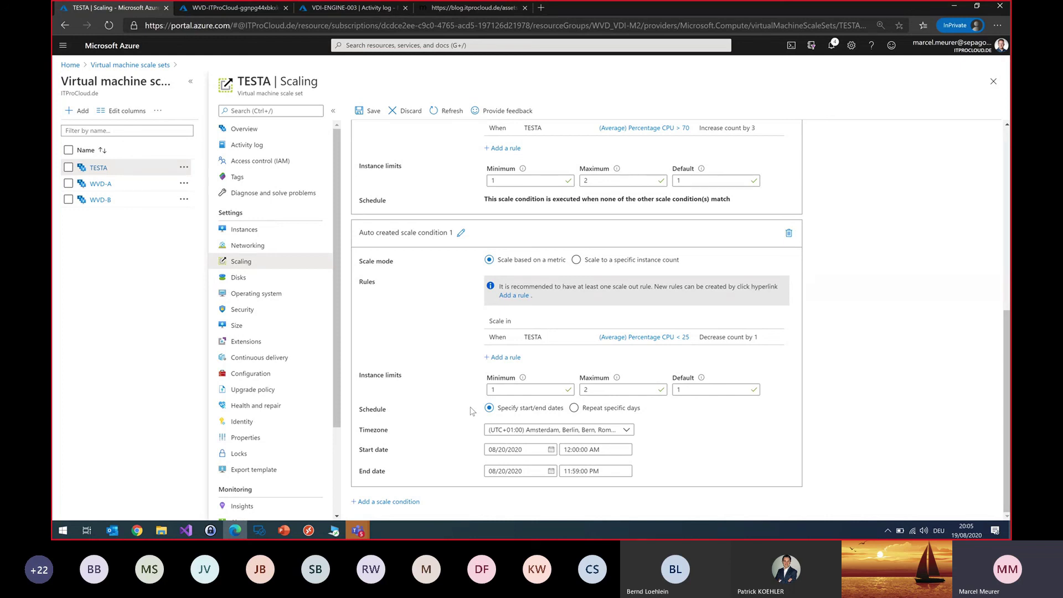
Switch to PowerPoint and show slide 11, "The true about Azure Scale Sets".
left_click(283, 532)
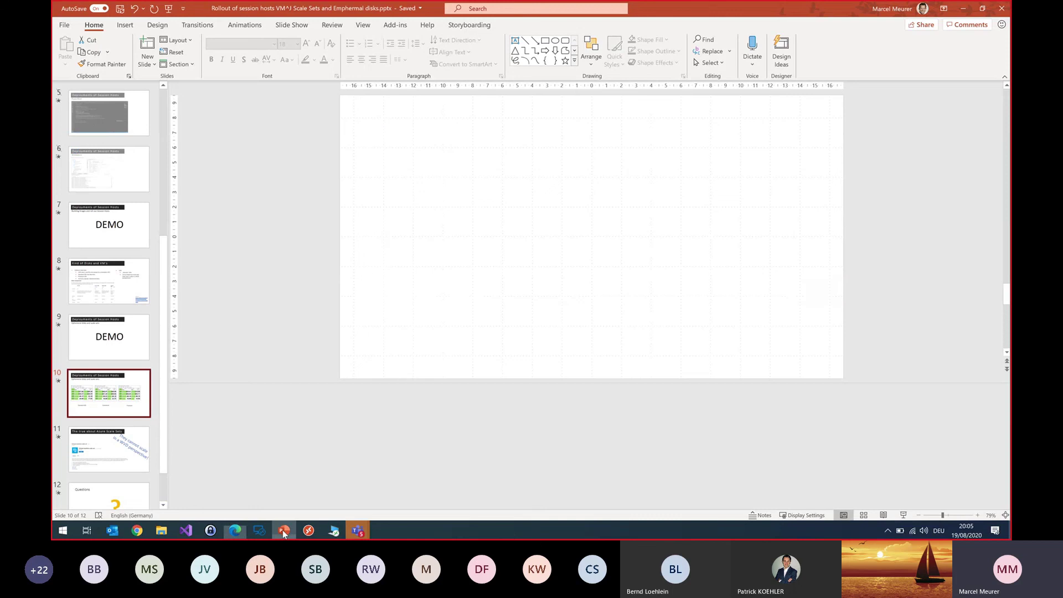
left_click(116, 443)
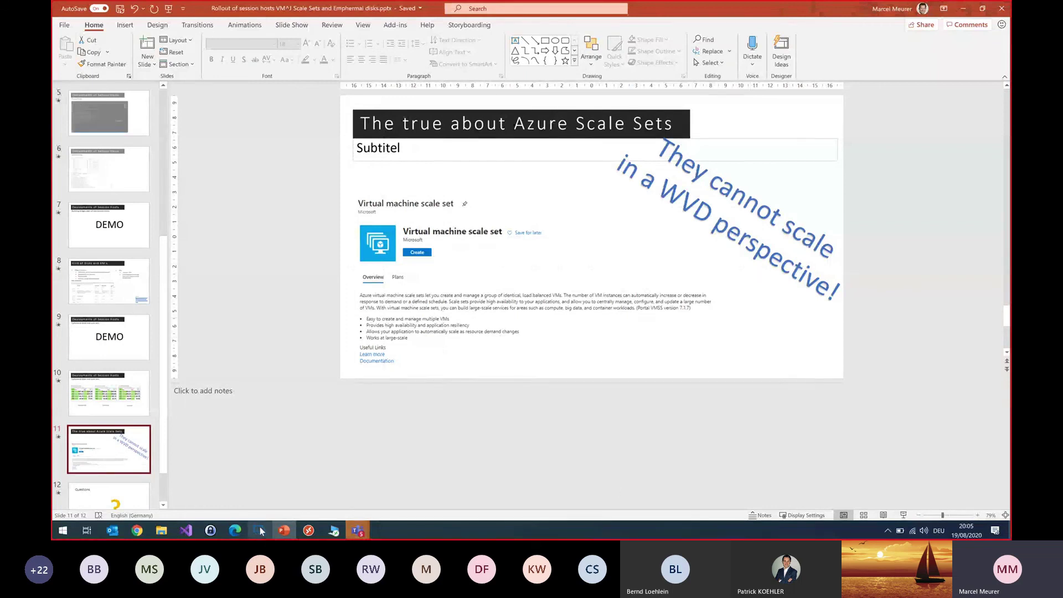
Switch to WVDAdmin and set the rollout count to 600, leaving Rollout as VM Scale Set disabled.
mouse_move(260, 531)
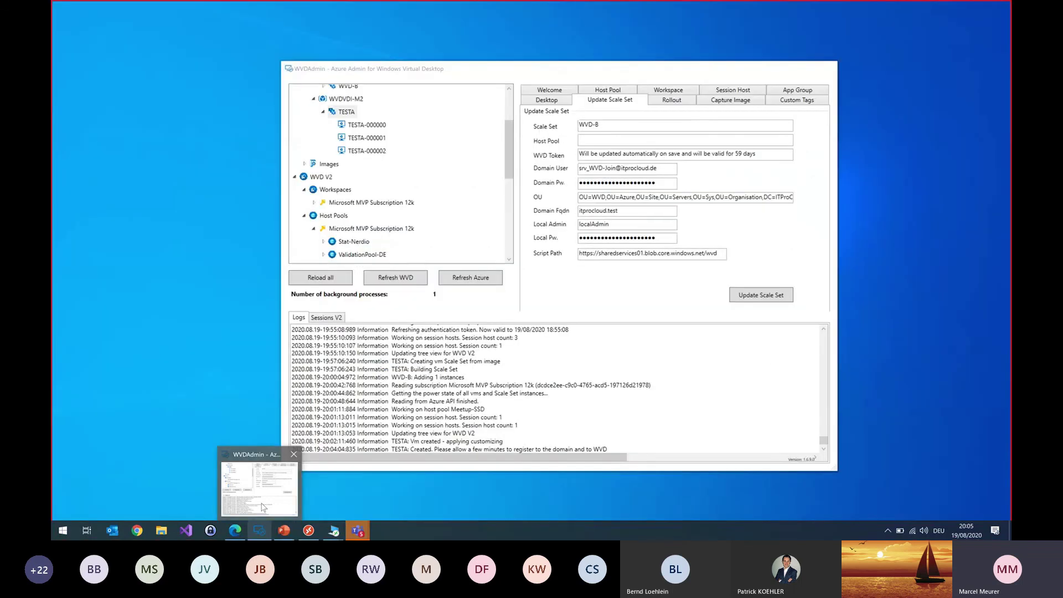
left_click(271, 496)
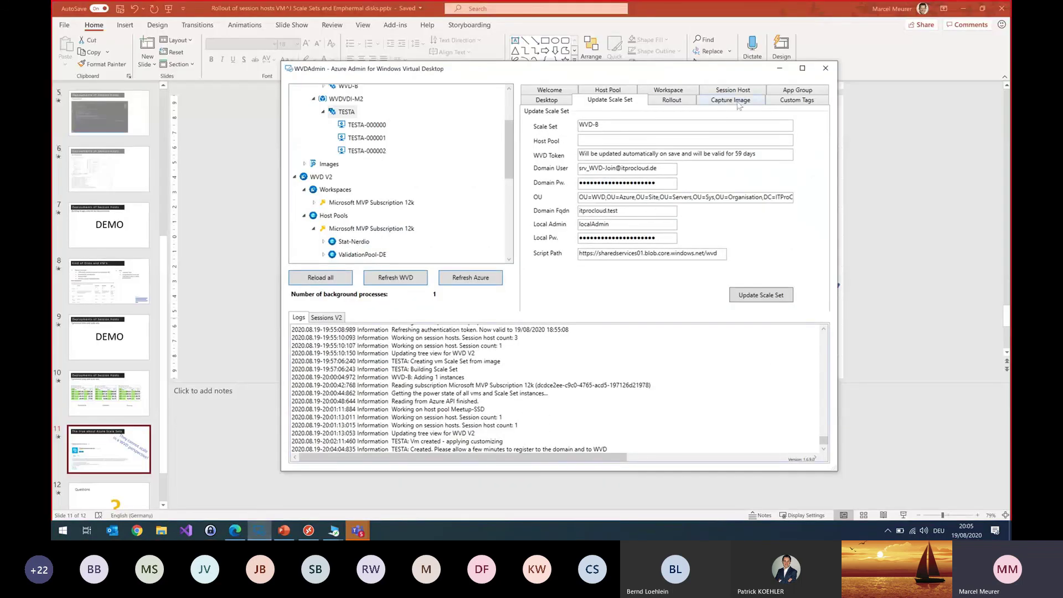
left_click(682, 102)
left_click(766, 121)
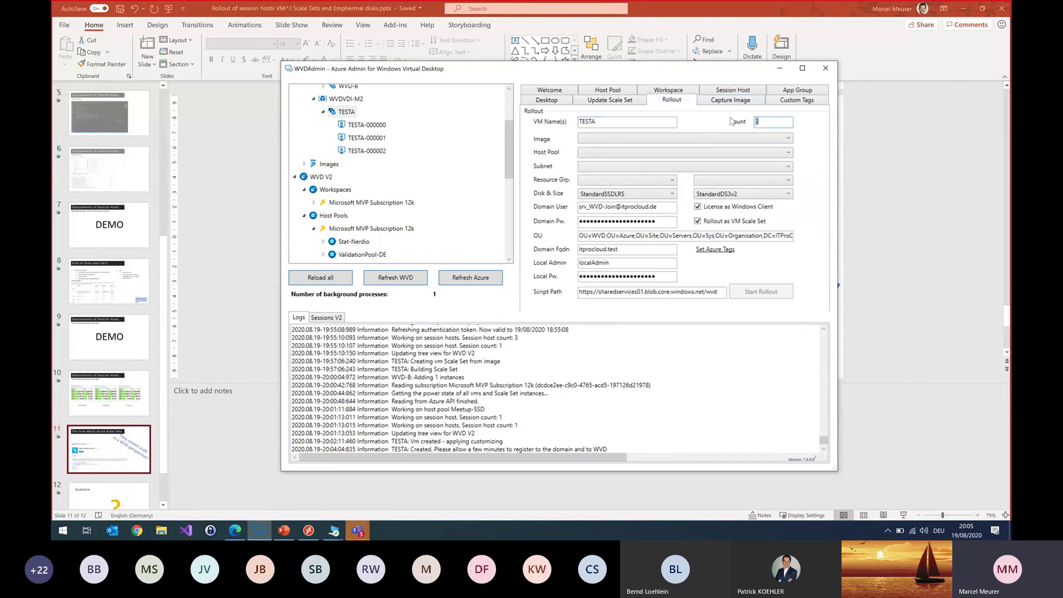
key("BackSpace")
type("600")
left_click(706, 222)
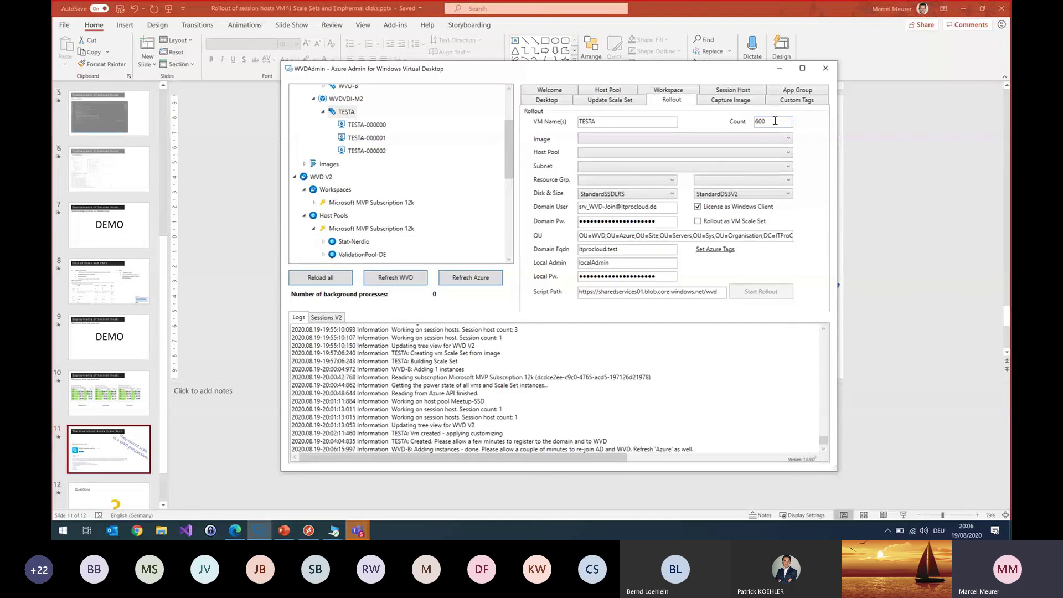
left_click(720, 222)
left_click(714, 224)
Refresh the session hosts of the Meetup-SSD host pool again.
scroll(386, 204, "down", 2)
scroll(385, 205, "down", 4)
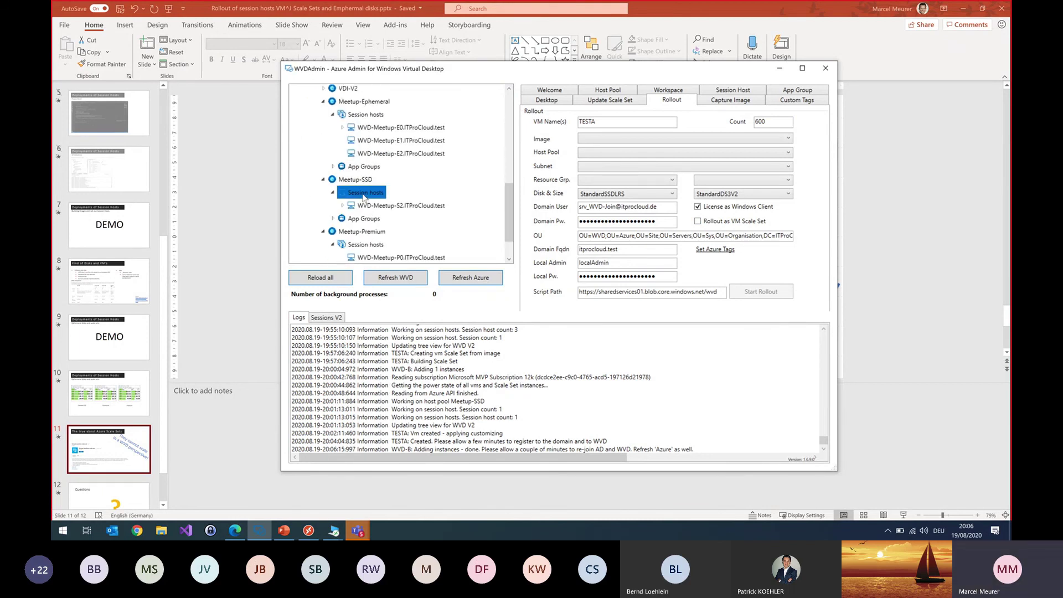
right_click(364, 197)
left_click(400, 237)
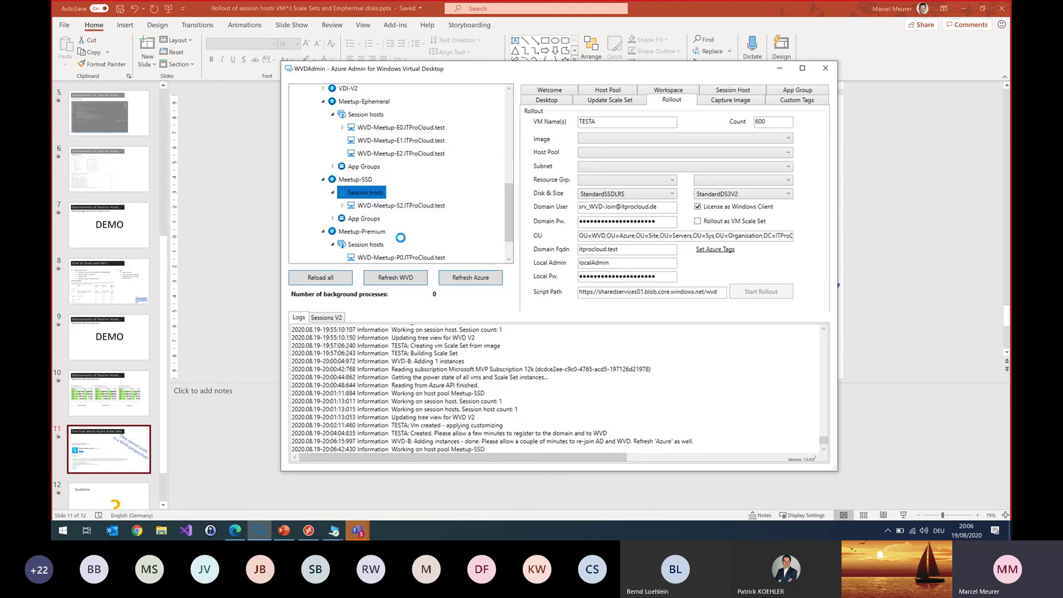
Examine the session host details of TESTA-000000, TESTA-000001, TESTA-000002 and WVD-Meetup-S2 in the Meetup-SSD pool.
left_click(398, 219)
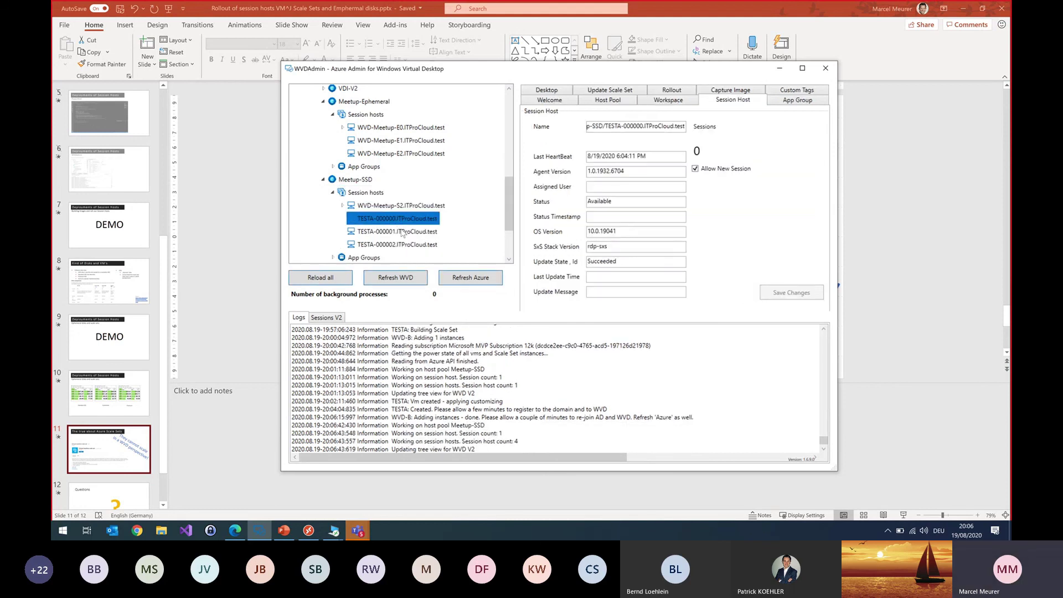
left_click(402, 233)
left_click(404, 245)
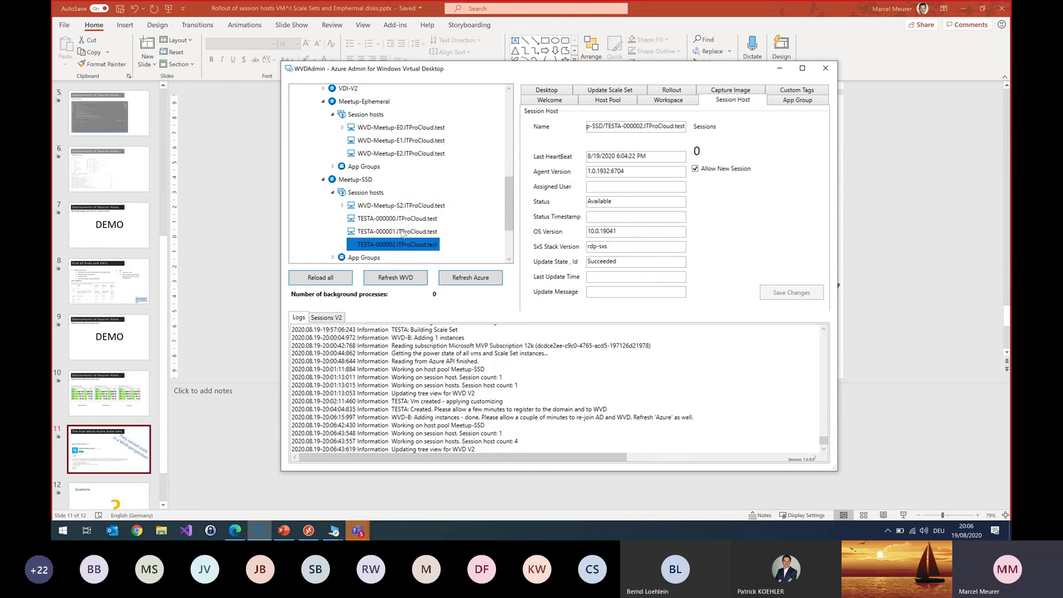
left_click(403, 233)
left_click(403, 222)
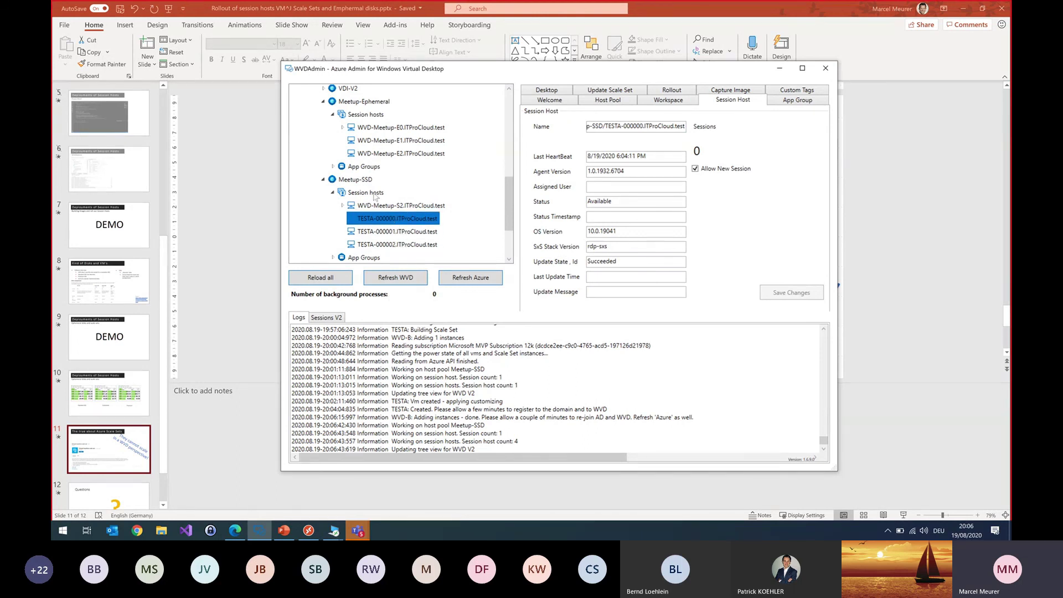
left_click(375, 209)
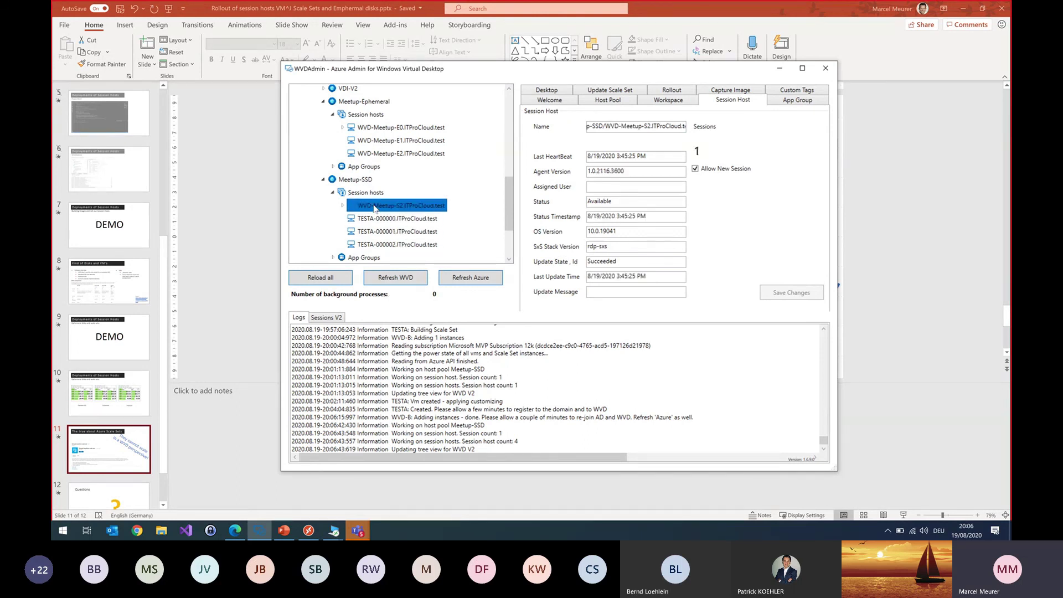
right_click(373, 209)
left_click(366, 210)
left_click(386, 246)
left_click(381, 232)
left_click(379, 220)
left_click(380, 233)
left_click(380, 248)
left_click(380, 236)
left_click(381, 221)
Deallocate session host TESTA-000001 and return to the Azure Scale Sets slide in PowerPoint.
left_click(384, 232)
right_click(384, 233)
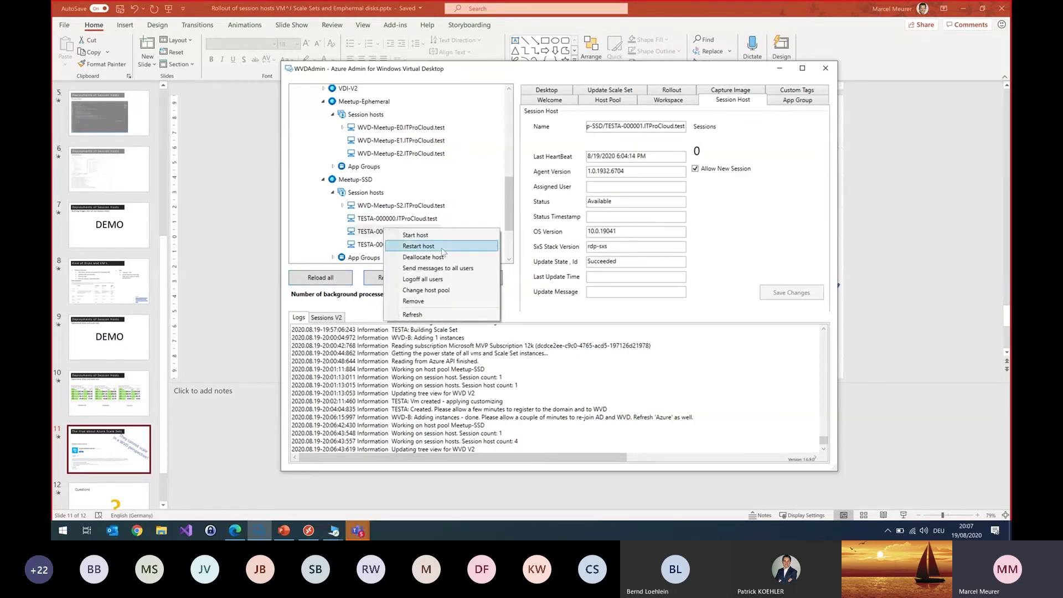
left_click(441, 260)
left_click(552, 301)
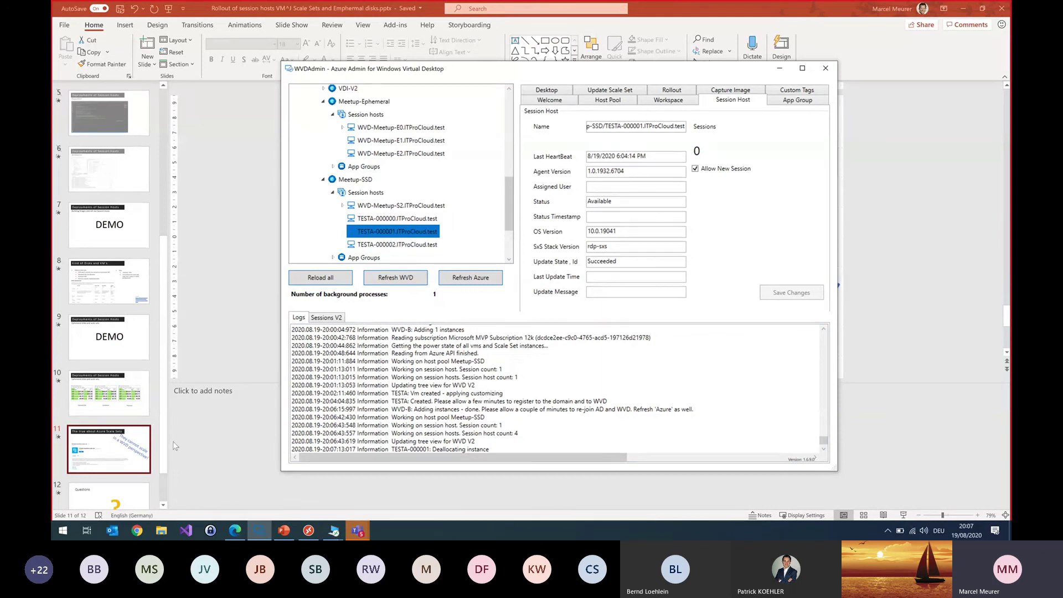
left_click(166, 425)
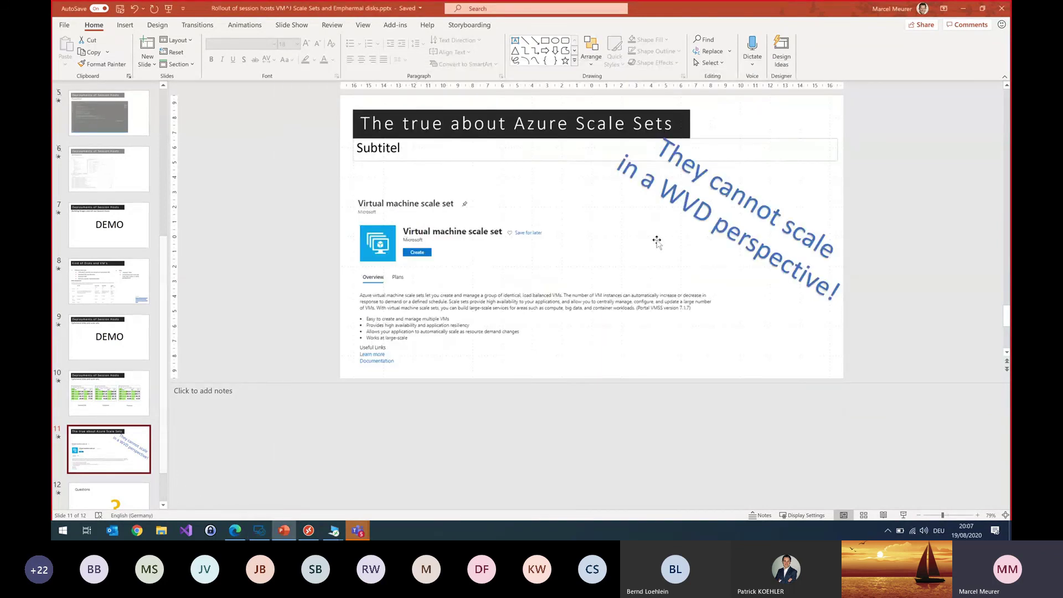